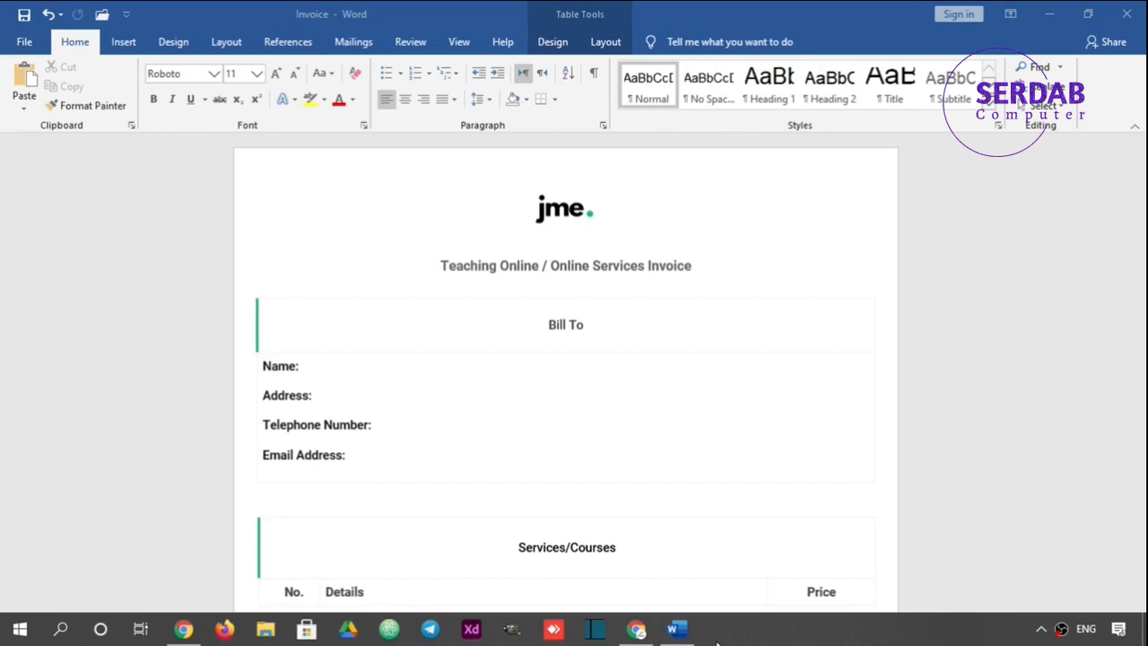
pyautogui.press('super+shift+s')
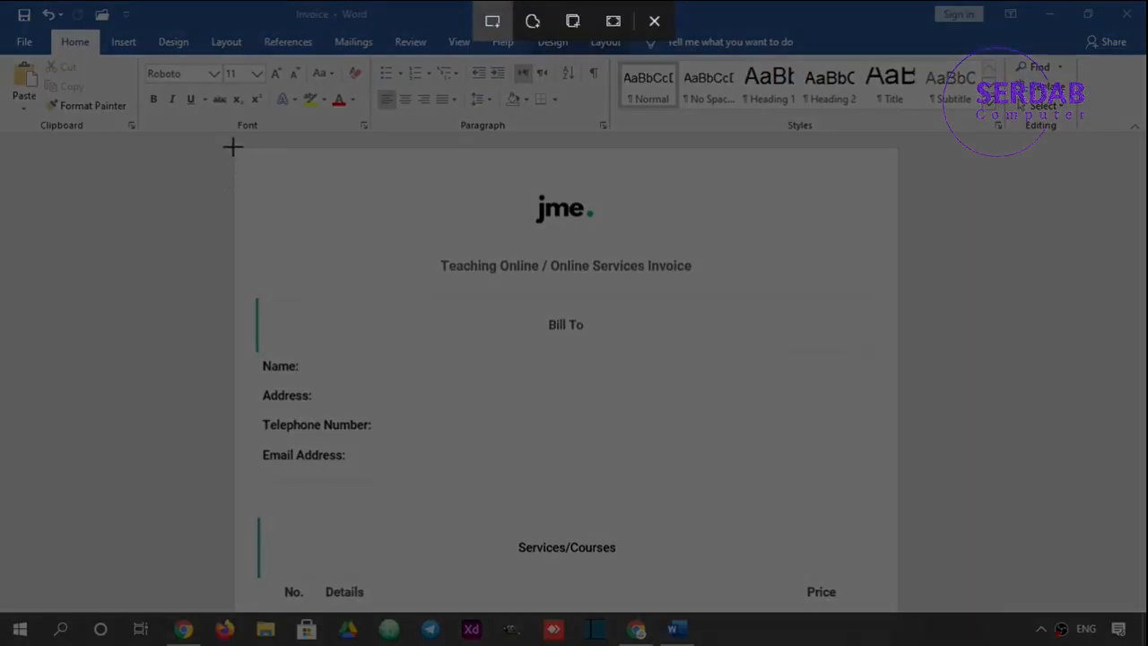
pyautogui.moveTo(227, 143)
pyautogui.mouseDown()
pyautogui.moveTo(640, 430)
pyautogui.moveTo(876, 543)
pyautogui.moveTo(907, 619)
pyautogui.moveTo(643, 449)
pyautogui.moveTo(266, 182)
pyautogui.moveTo(230, 143)
pyautogui.mouseUp()
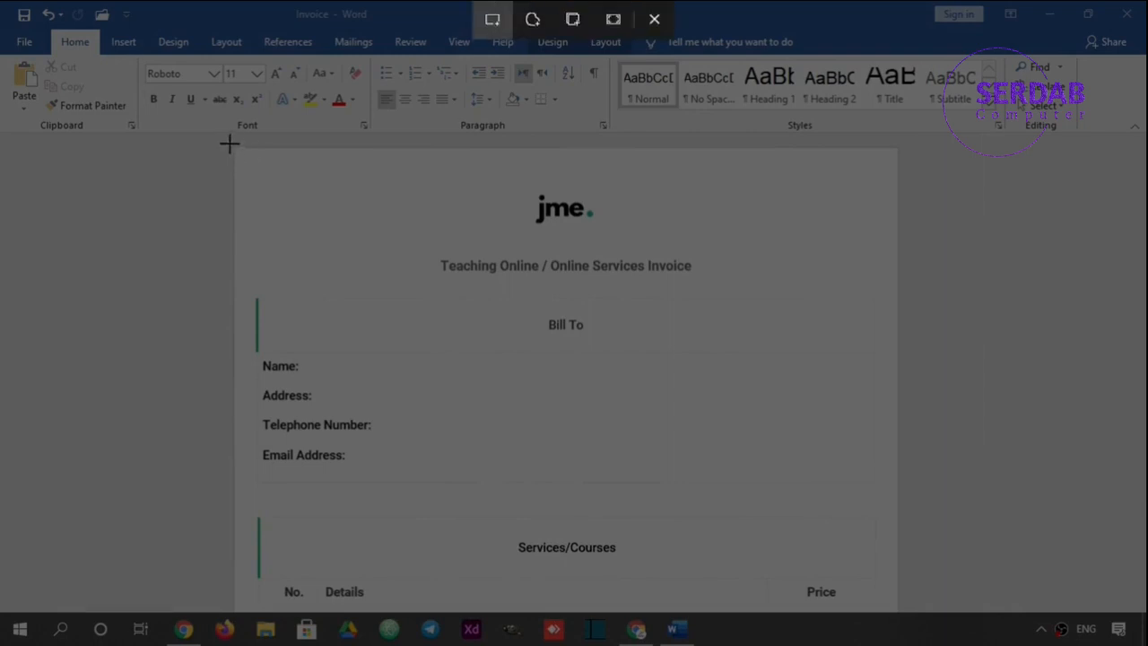
pyautogui.click(654, 17)
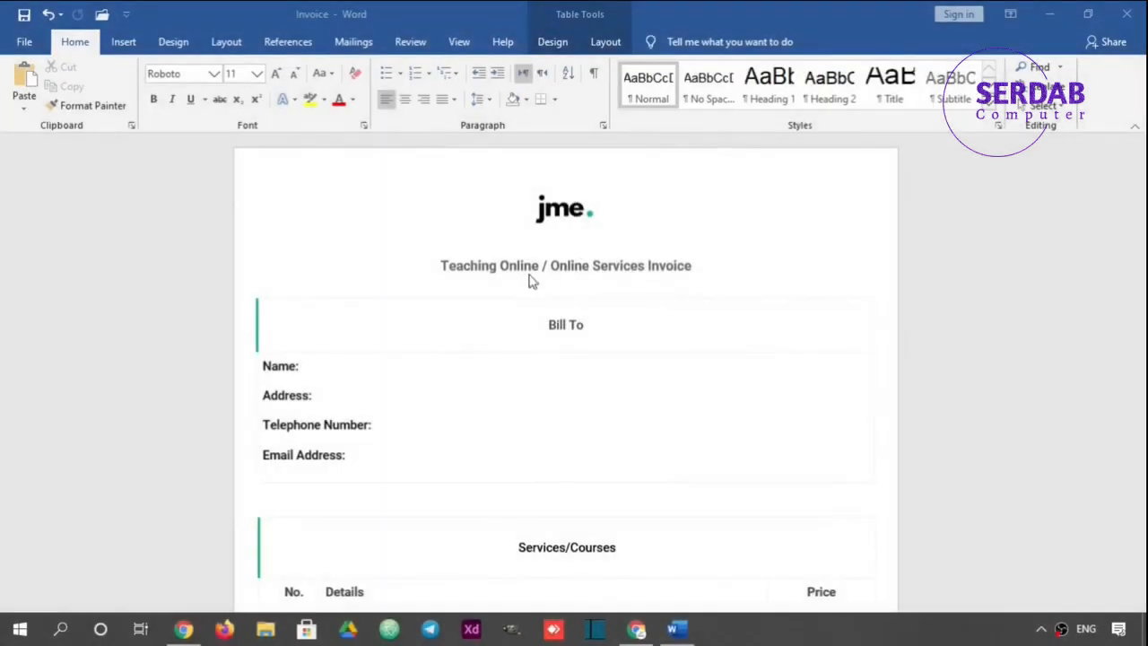
# Step: Examine the invoice's first table, from the logo and title to the Bill To heading and the contact fields
pyautogui.click(574, 228)
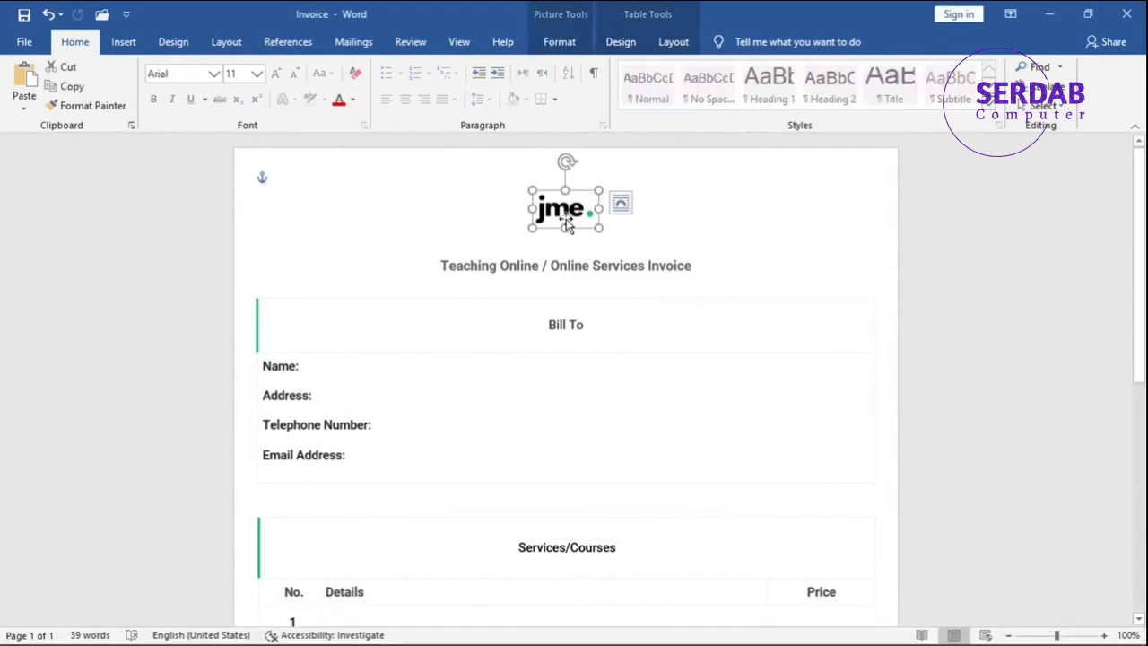
pyautogui.click(440, 220)
pyautogui.click(249, 159)
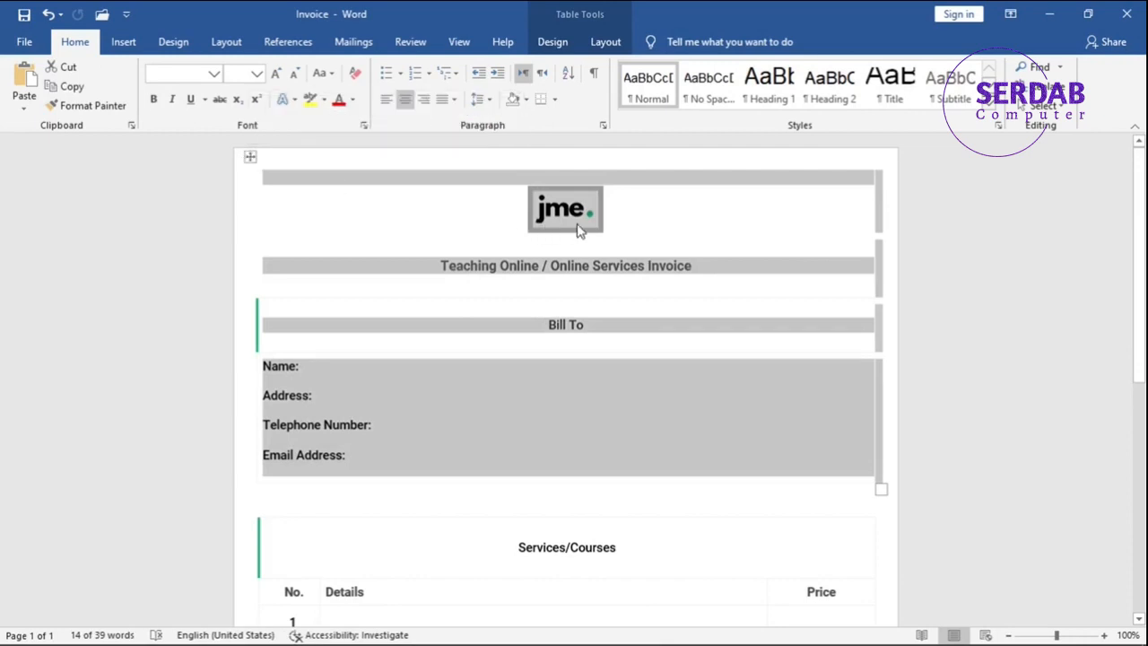
pyautogui.click(553, 265)
pyautogui.moveTo(463, 274); pyautogui.dragTo(517, 232)
pyautogui.moveTo(510, 273); pyautogui.dragTo(657, 280)
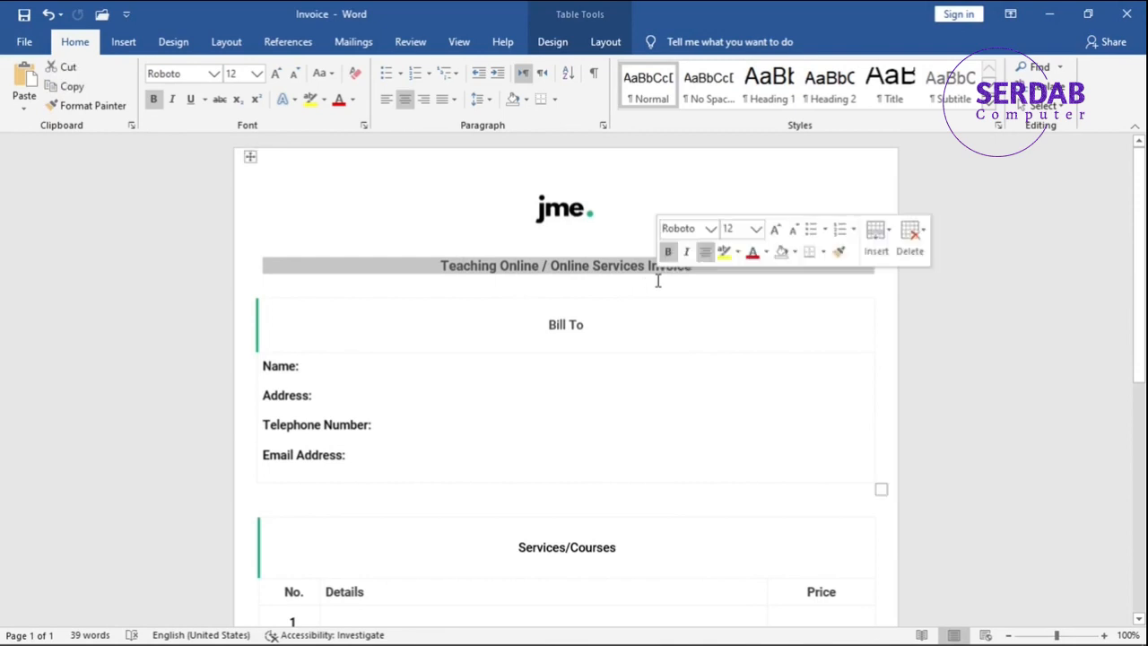
pyautogui.click(657, 267)
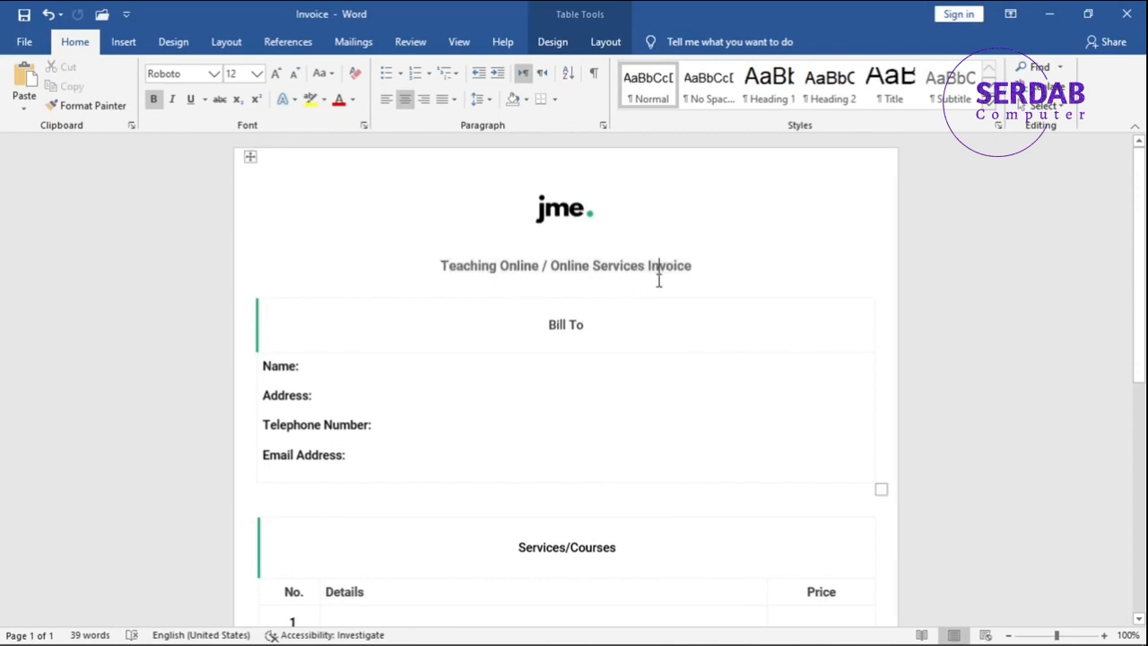
pyautogui.moveTo(592, 324); pyautogui.dragTo(526, 324)
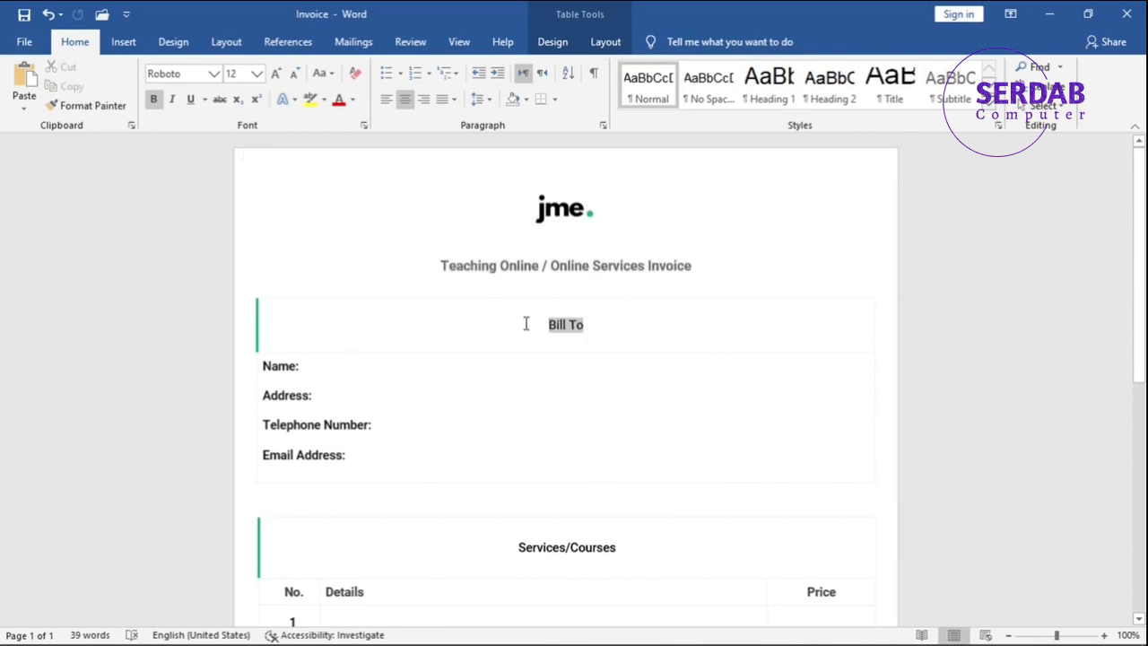
pyautogui.moveTo(377, 368); pyautogui.dragTo(379, 461)
pyautogui.click(379, 460)
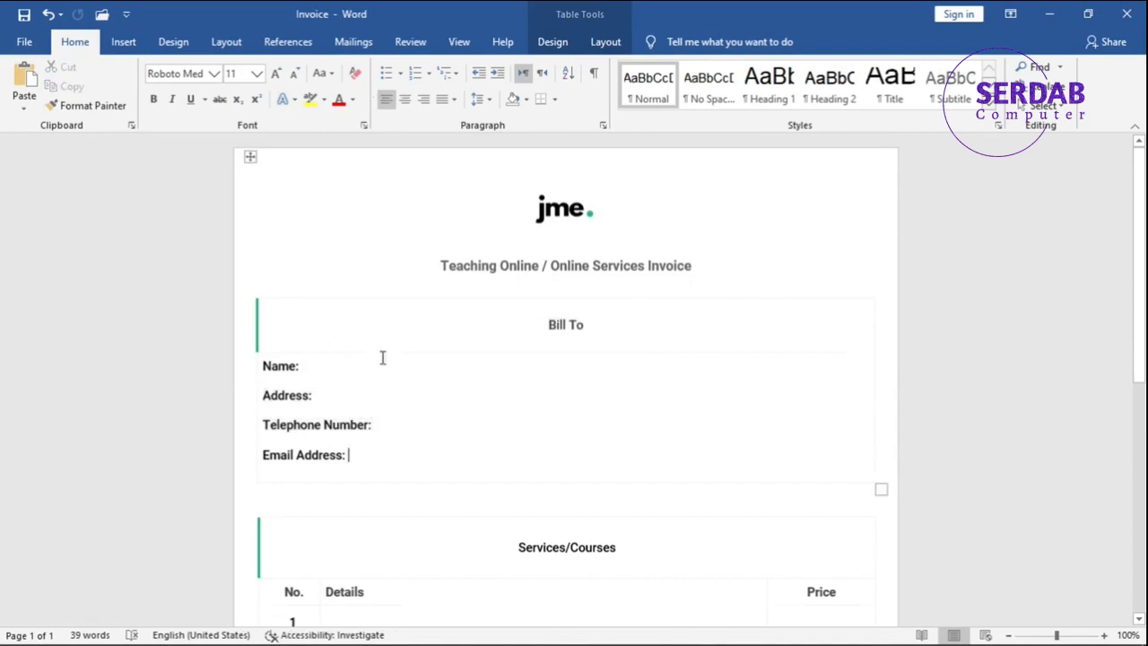
pyautogui.scroll(-3, 384, 361)
pyautogui.scroll(-1, 383, 360)
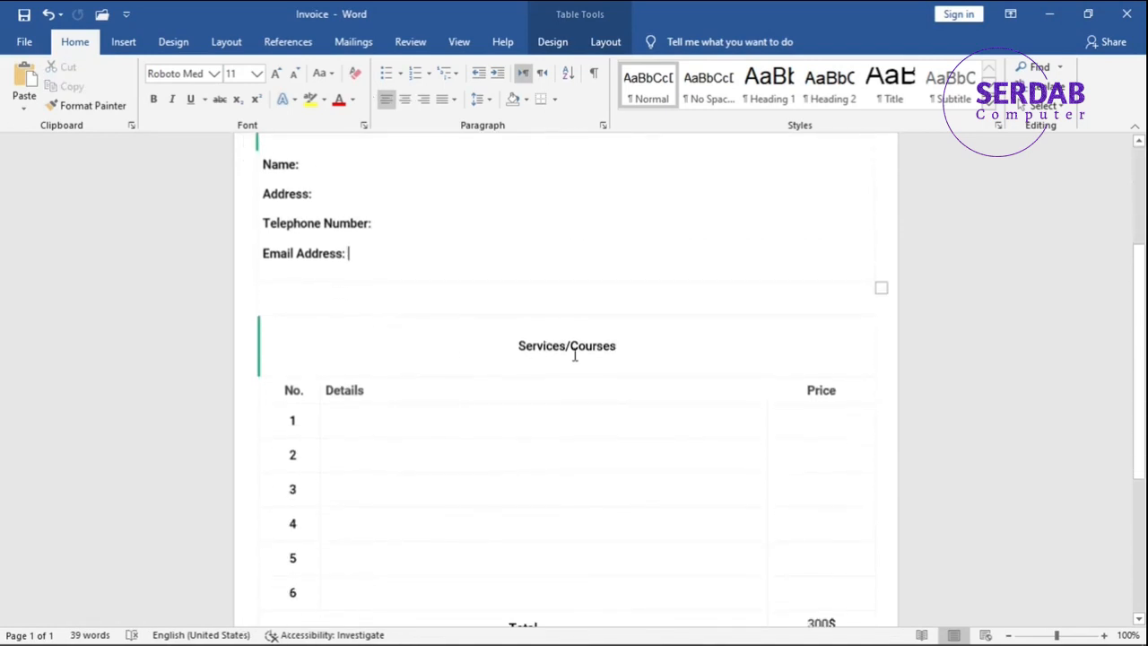
pyautogui.click(880, 286)
pyautogui.scroll(4, 879, 287)
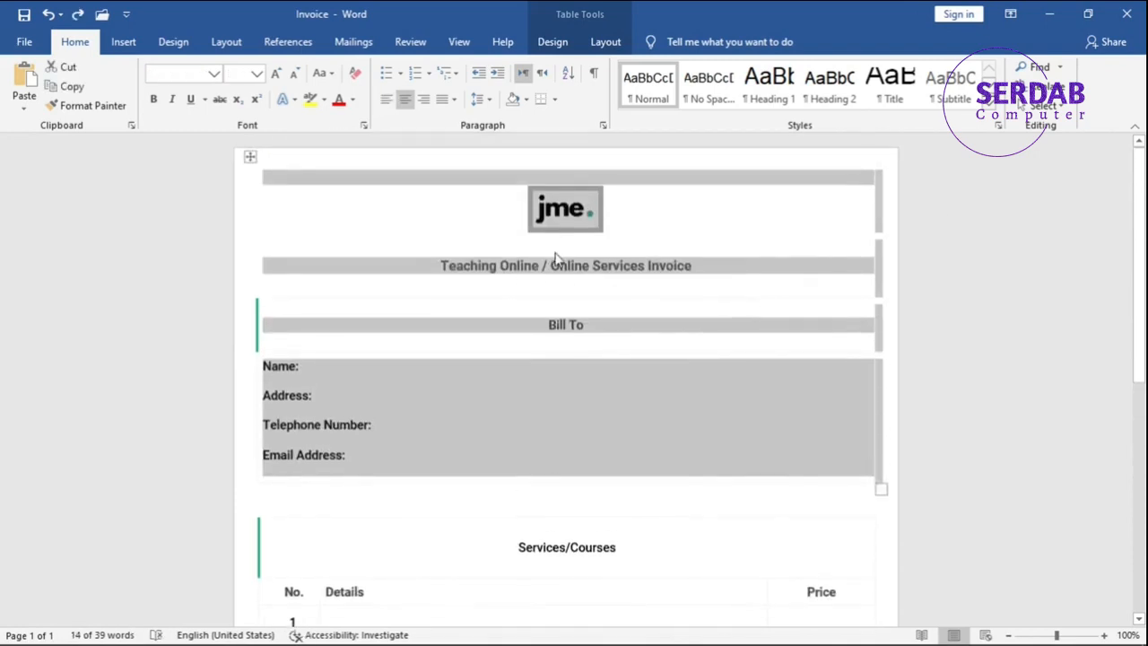
# Step: Examine the Services/Courses table with its number, details and price columns and the Total row
pyautogui.scroll(-4, 556, 287)
pyautogui.click(541, 305)
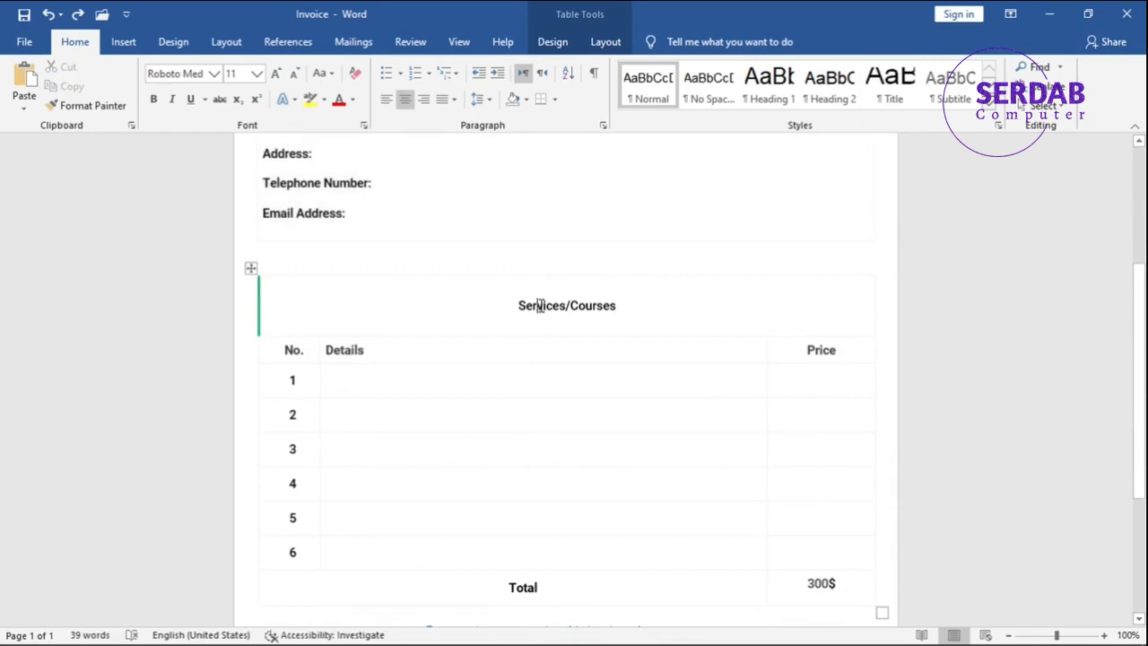
pyautogui.scroll(-2, 481, 324)
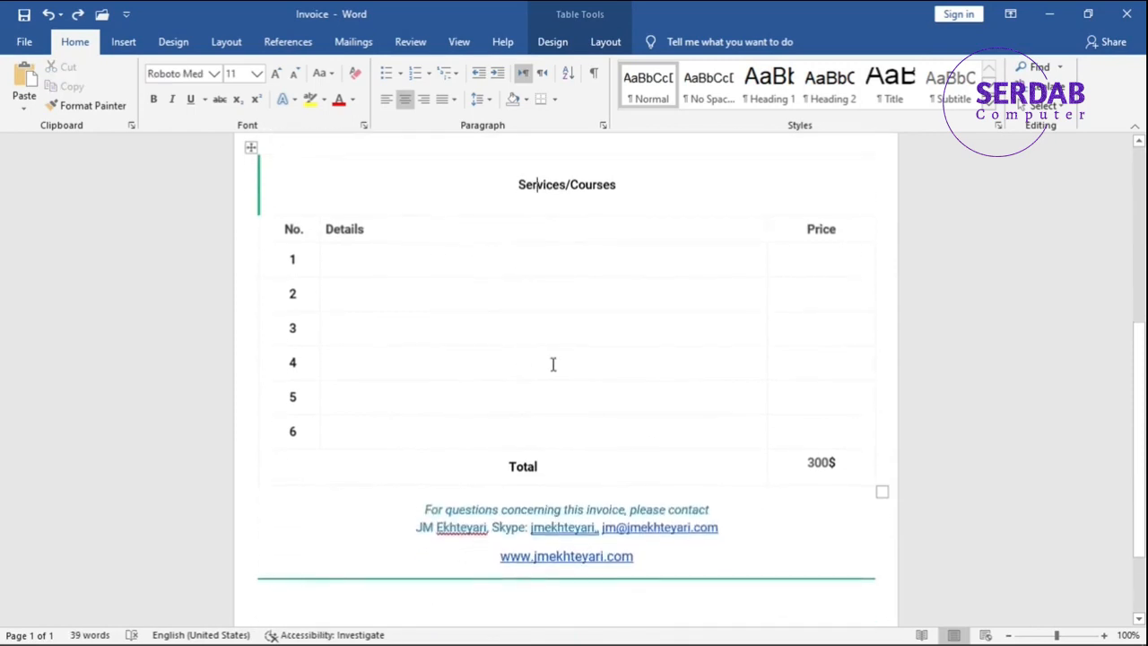
pyautogui.click(880, 491)
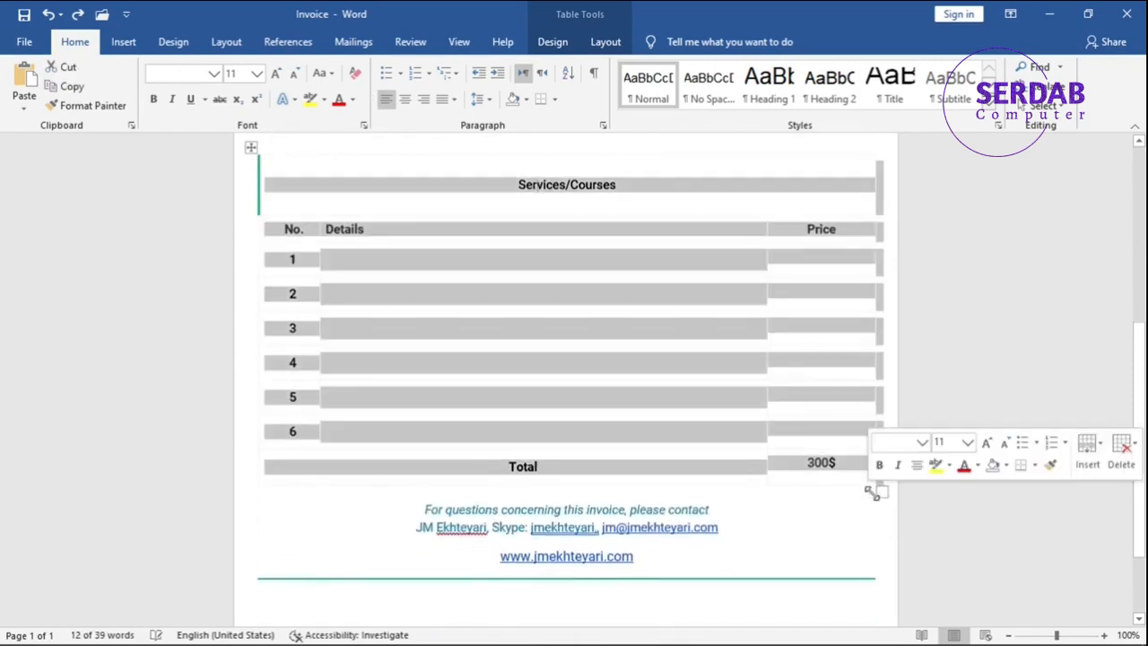
# Step: Examine the contact table above the green line and the page footer with the author, date and page number
pyautogui.click(747, 510)
pyautogui.scroll(-2, 751, 520)
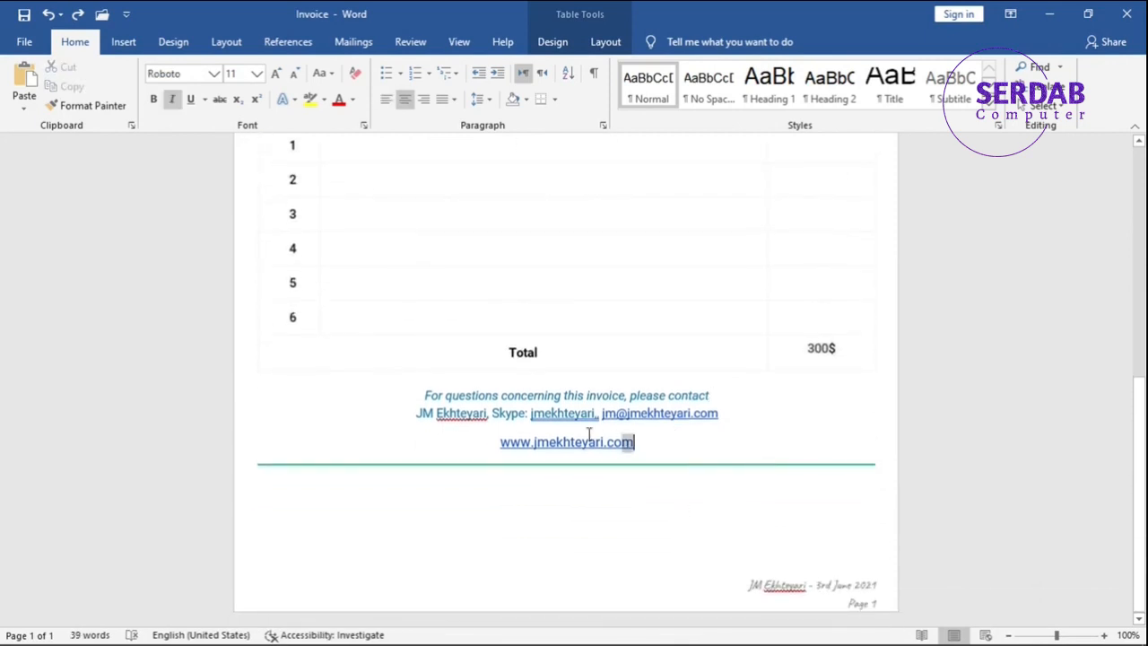
pyautogui.moveTo(687, 440); pyautogui.dragTo(448, 392)
pyautogui.click(786, 469)
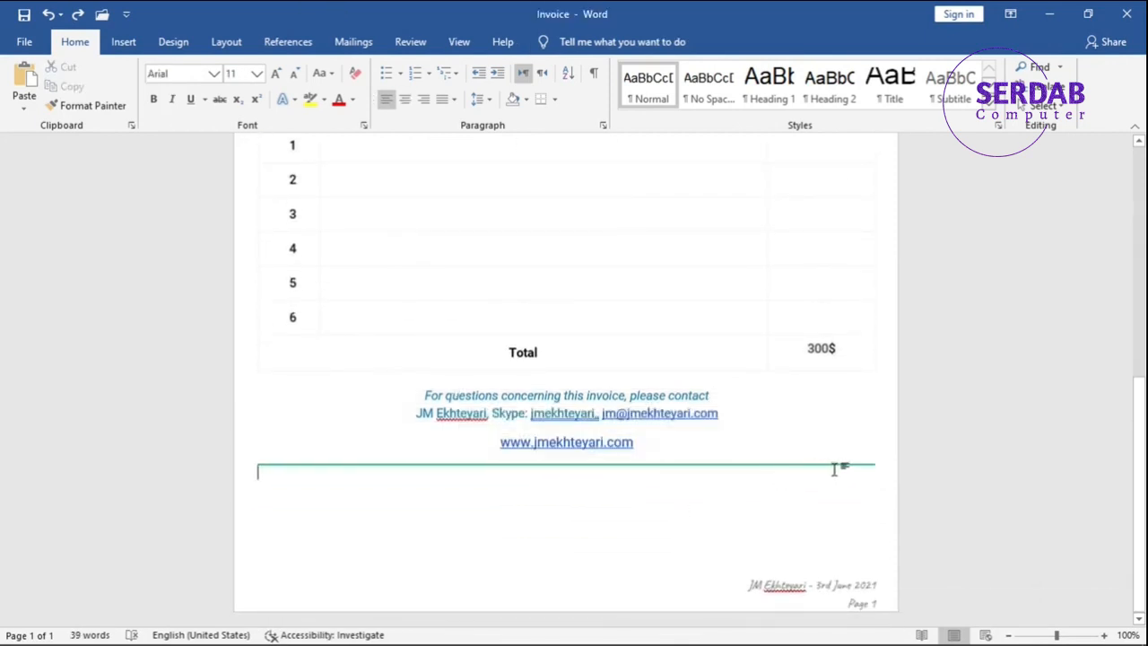
pyautogui.moveTo(648, 435); pyautogui.dragTo(468, 401)
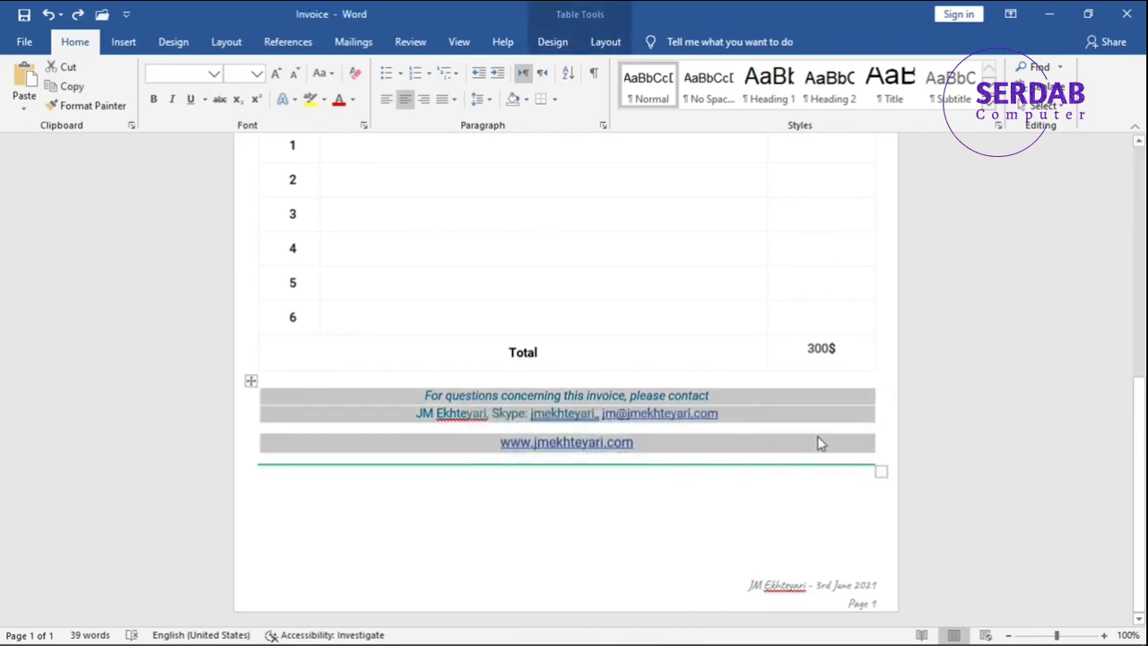
pyautogui.click(481, 399)
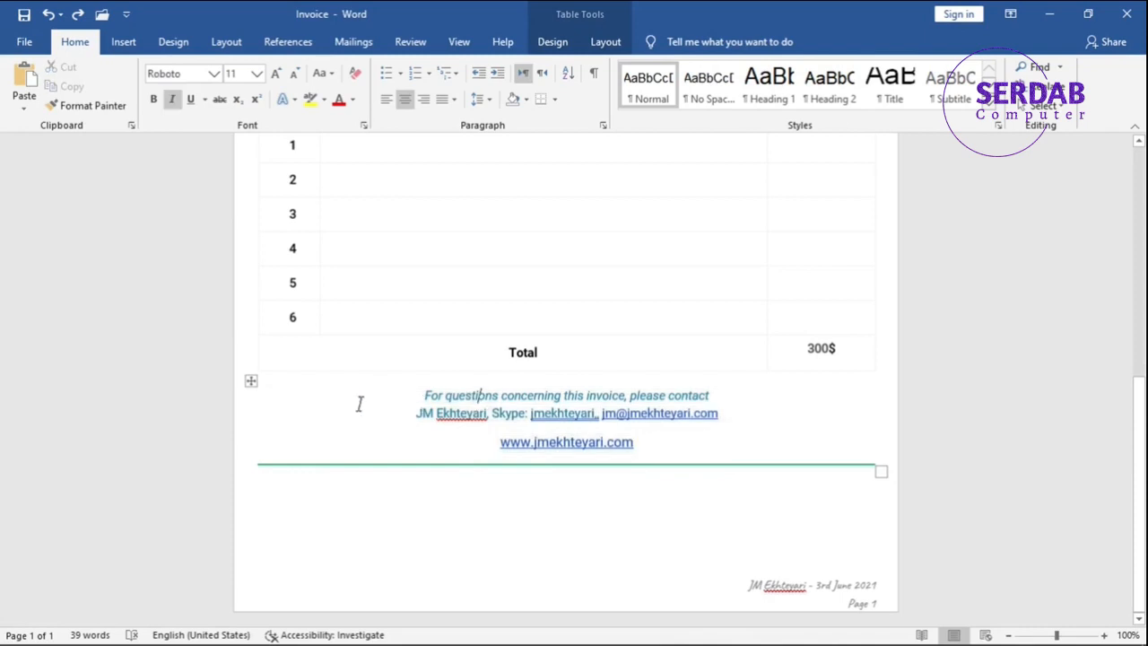
pyautogui.click(254, 383)
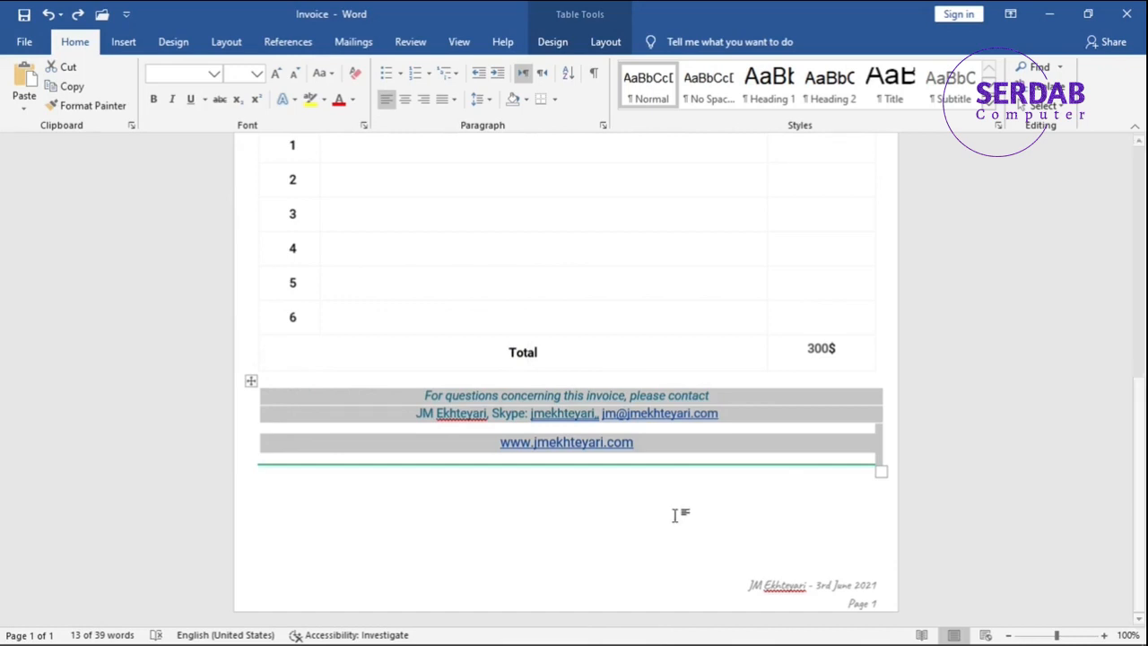
pyautogui.click(769, 574)
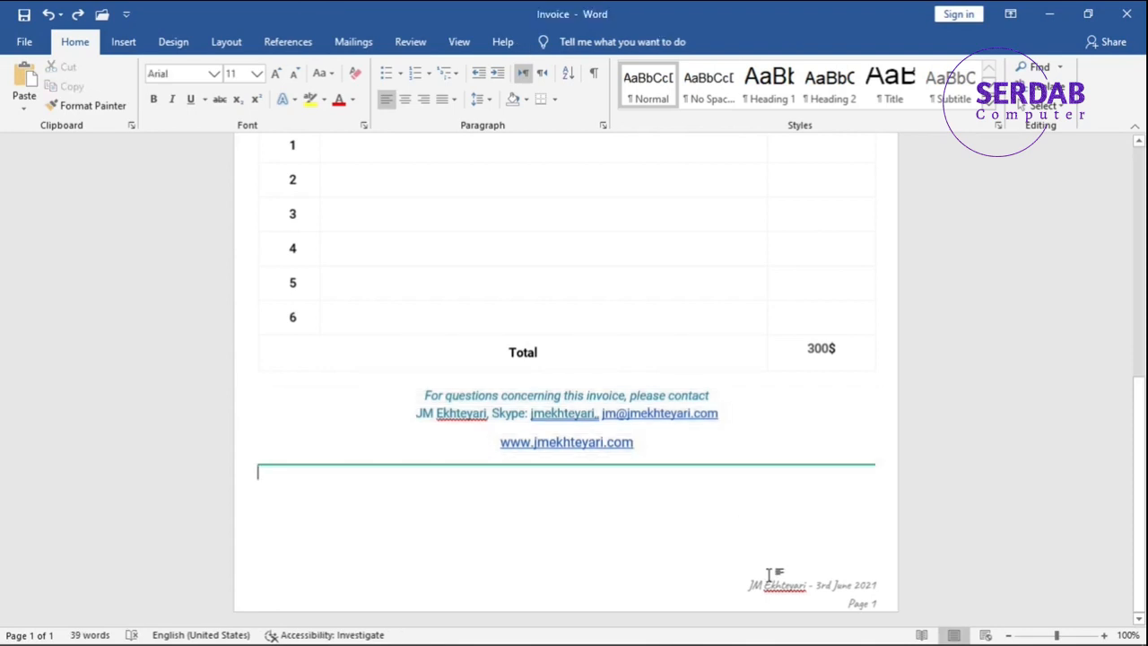
pyautogui.doubleClick(771, 596)
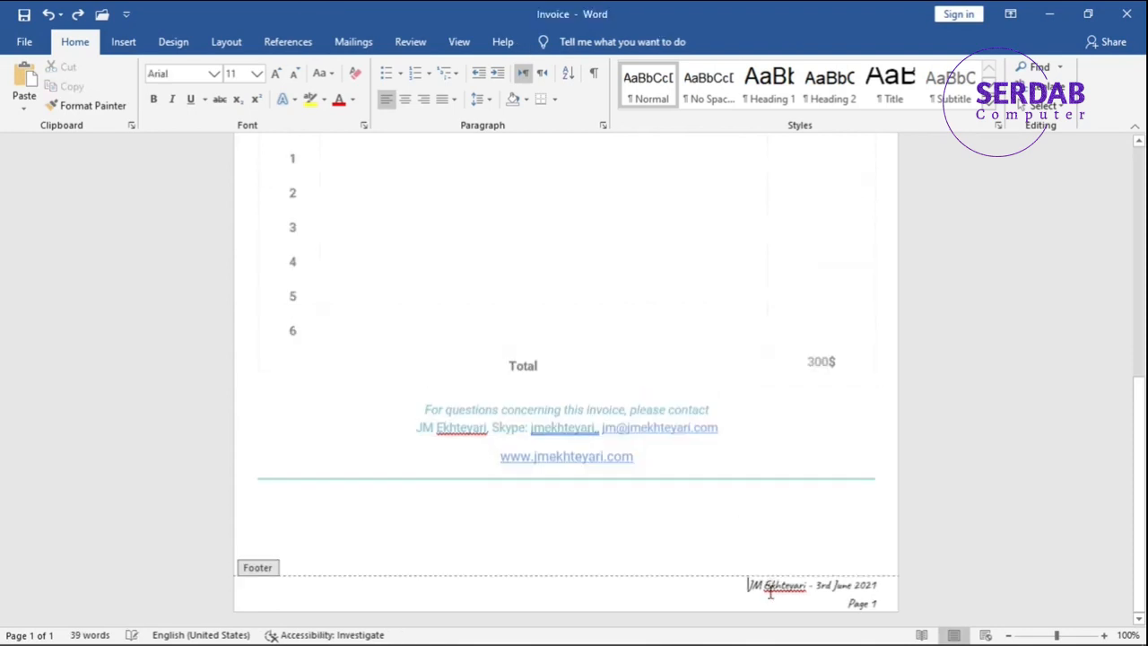
# Step: Return to the document body and delete the 300$ amount from the Total row of the Services/Courses table
pyautogui.doubleClick(801, 479)
pyautogui.moveTo(839, 349); pyautogui.dragTo(804, 352)
pyautogui.press('Delete')
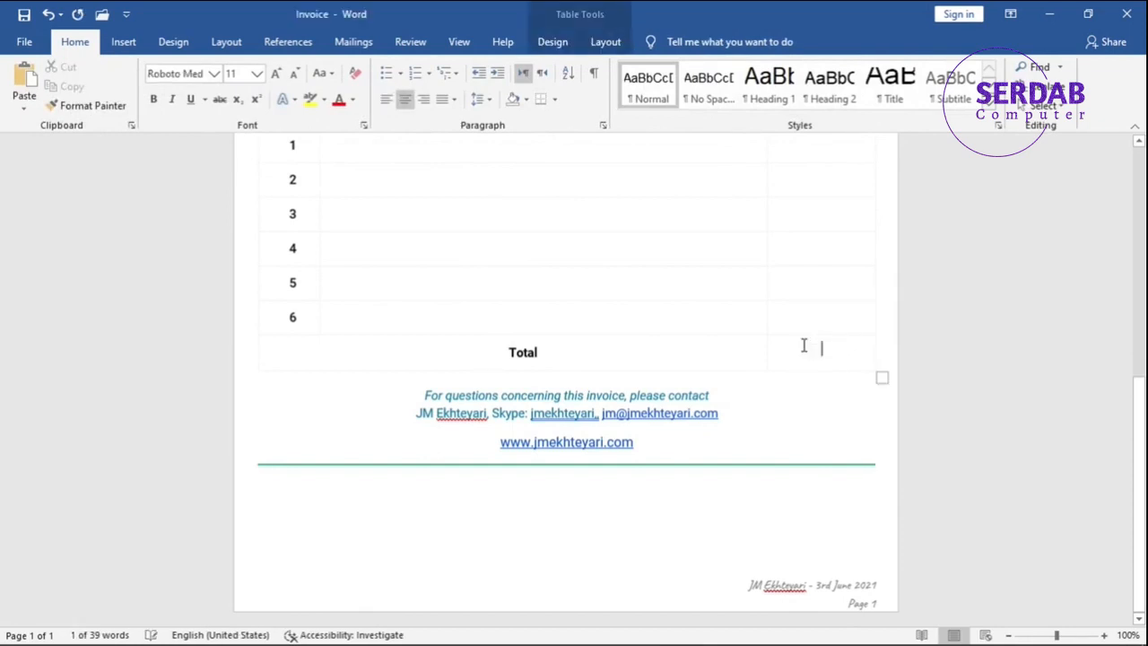
# Step: Review the row structure of the invoice's first table, from the logo down to the contact fields
pyautogui.scroll(8, 805, 348)
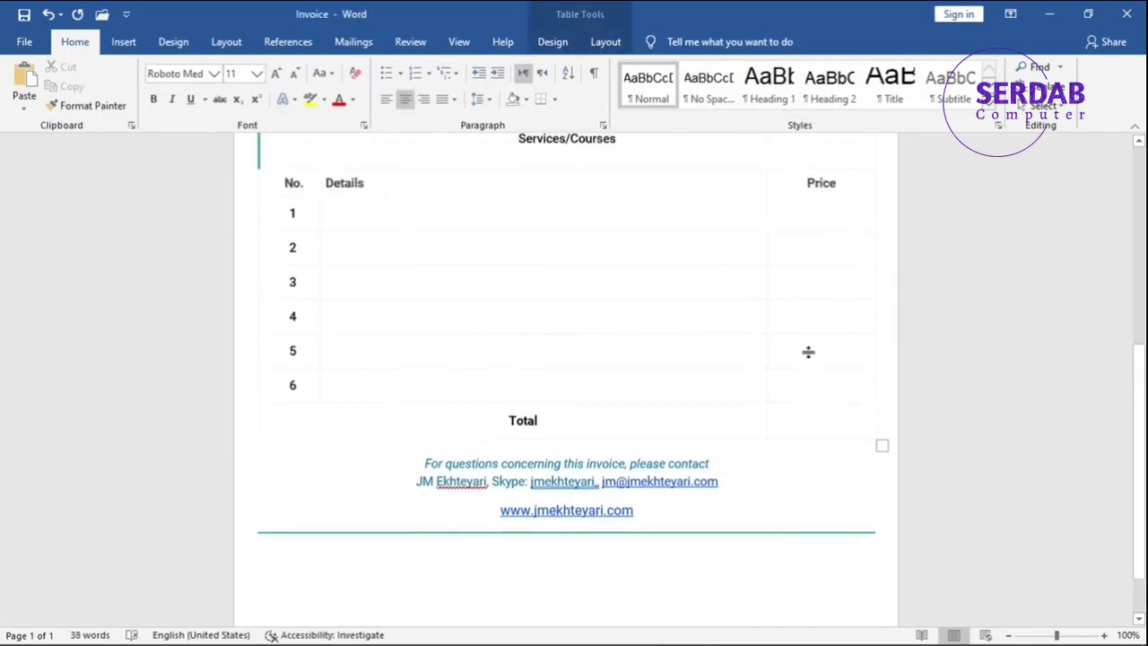
pyautogui.scroll(1, 808, 353)
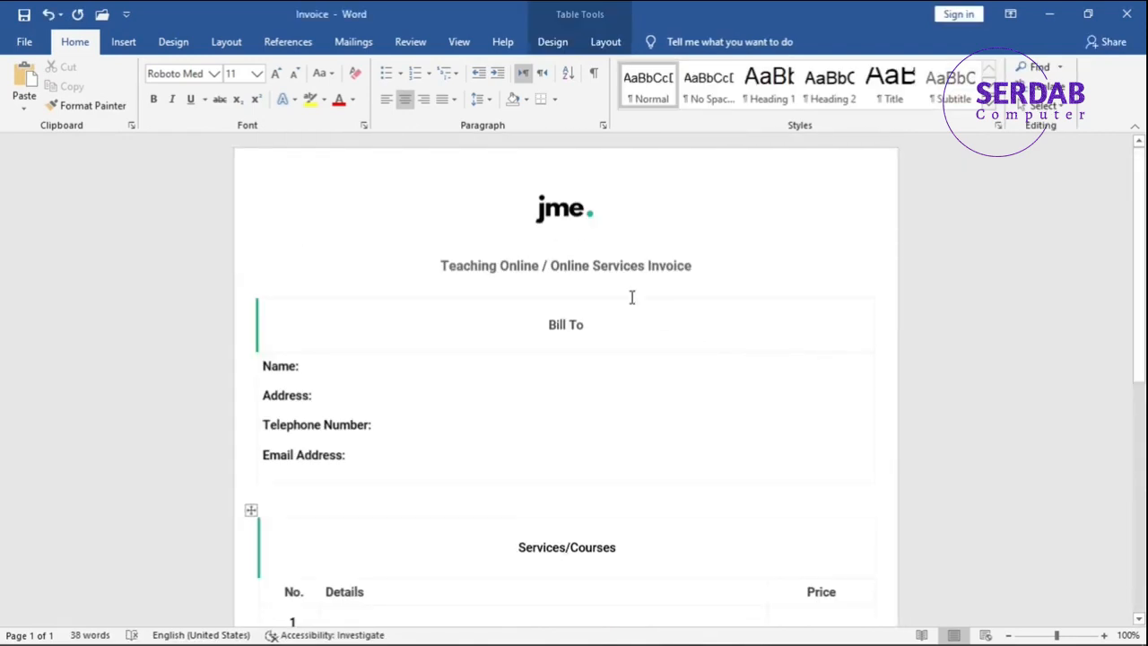
pyautogui.moveTo(541, 463); pyautogui.dragTo(553, 395)
pyautogui.moveTo(497, 206); pyautogui.dragTo(492, 408)
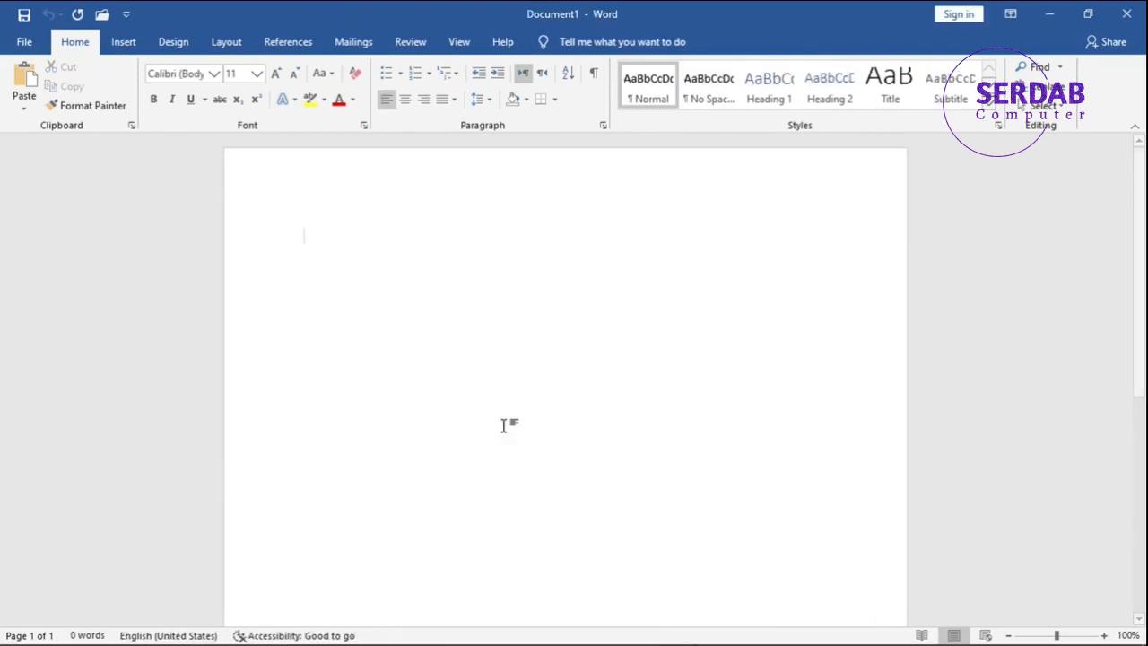
pyautogui.click(125, 46)
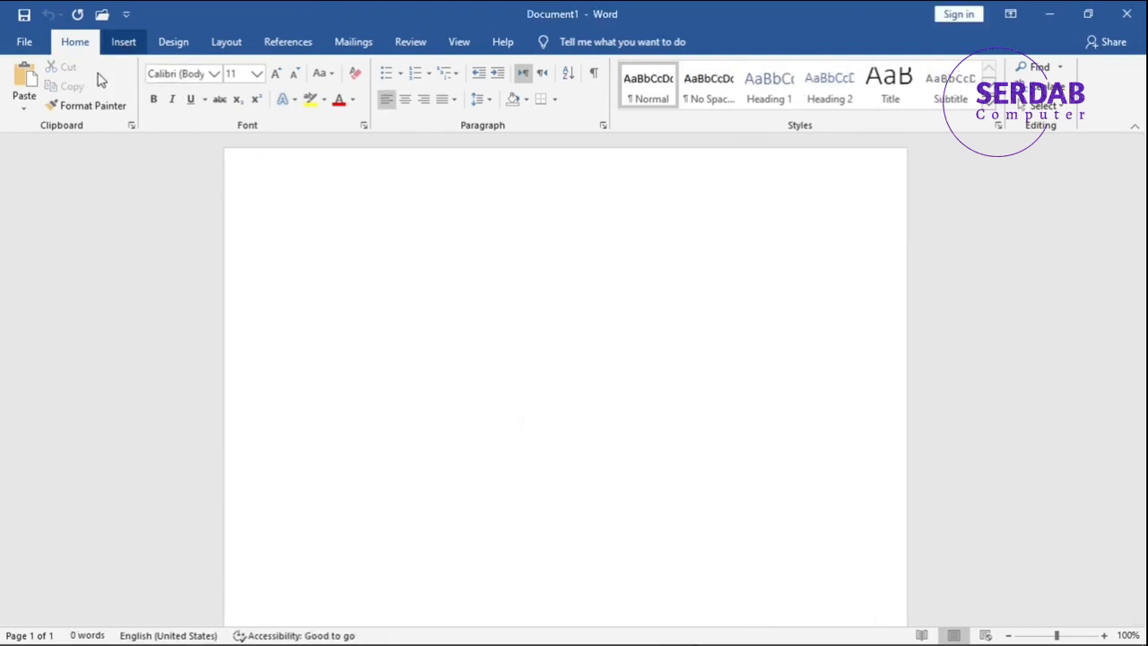
pyautogui.click(115, 110)
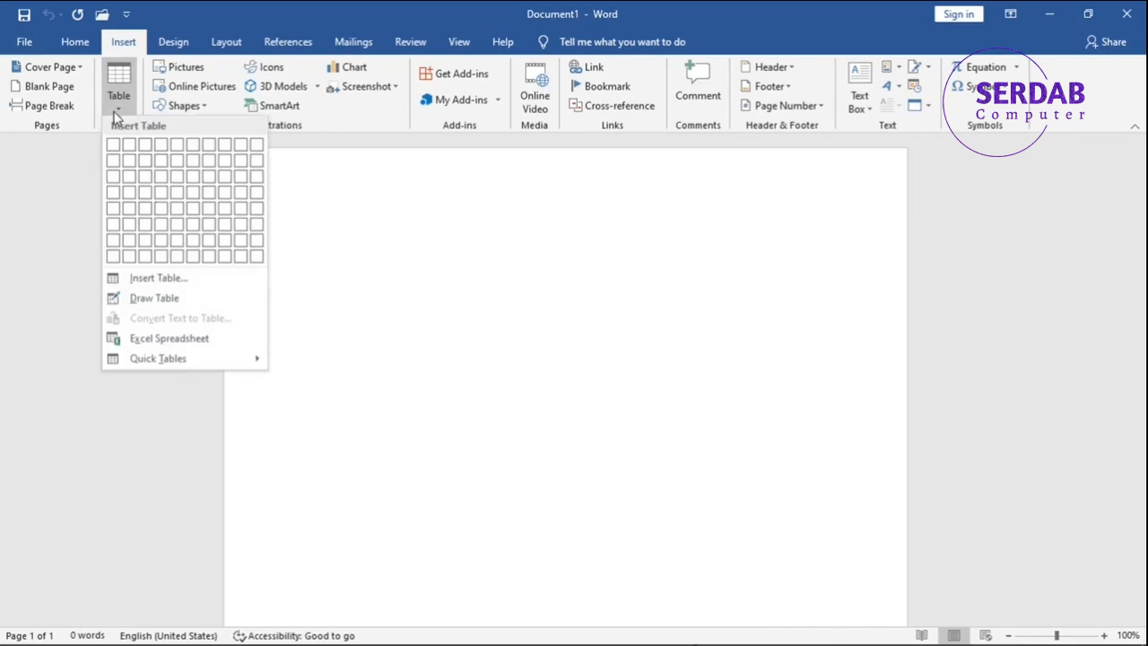
pyautogui.click(117, 209)
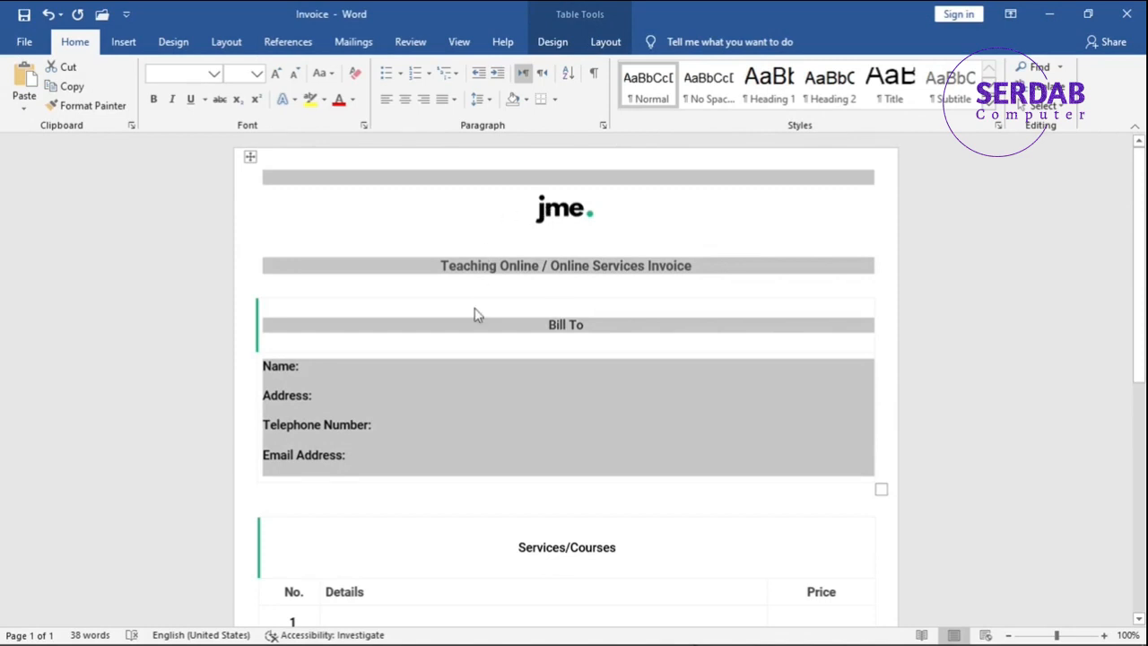
pyautogui.hotkey('alt', 'Tab')
pyautogui.hotkey('ctrl', 'z')
# Step: Insert a table with one column and four rows in the blank document
pyautogui.click(123, 42)
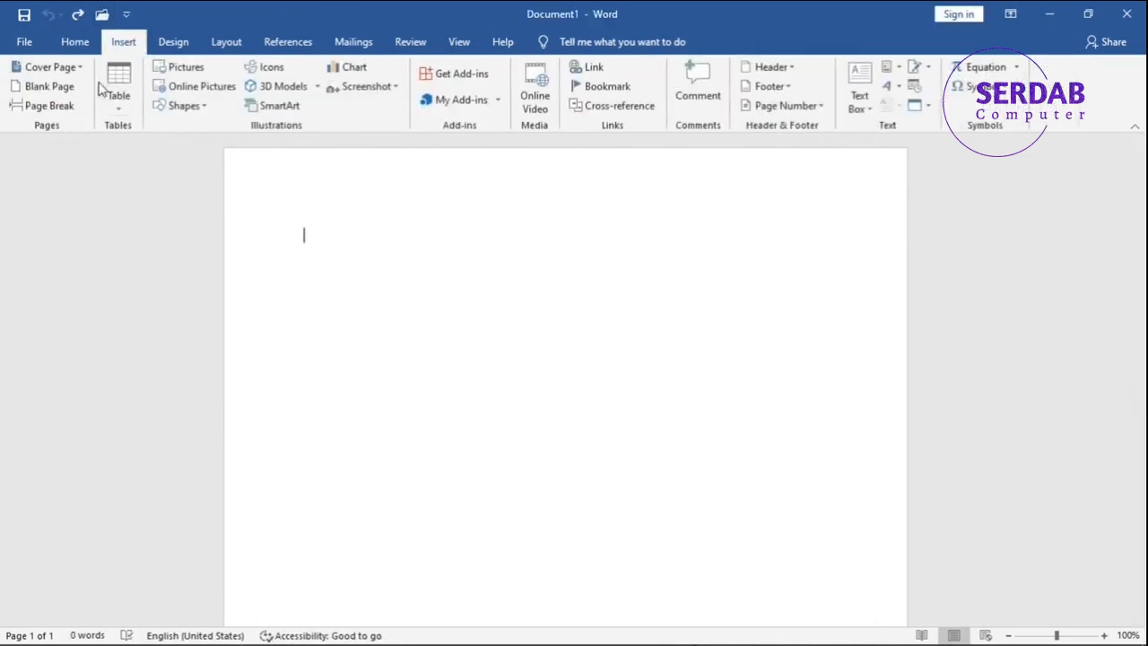
pyautogui.click(112, 94)
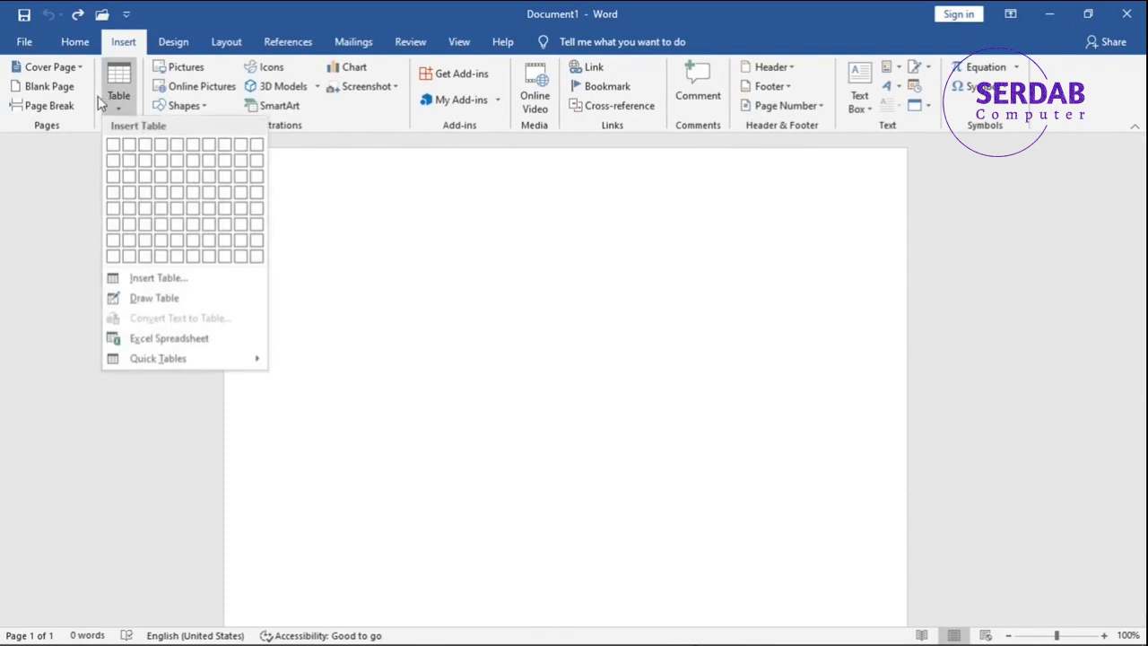
pyautogui.click(113, 192)
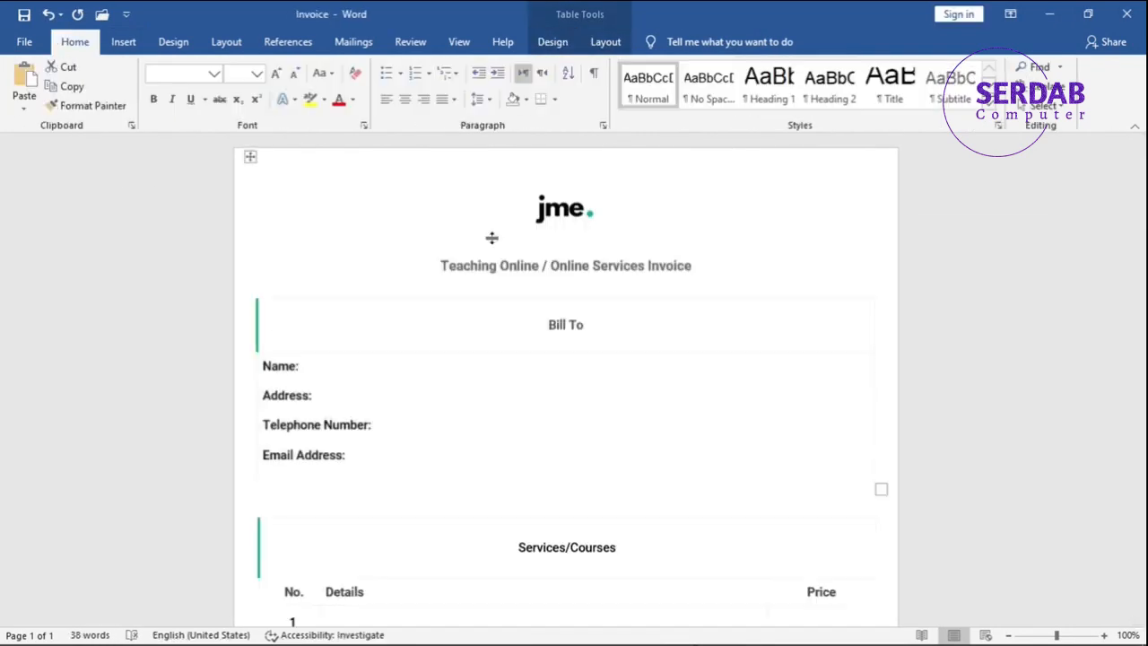
# Step: Copy the jme. logo from the invoice into the first row of the new table and move it to the row's centre
pyautogui.hotkey('ctrl', 'a')
pyautogui.click(549, 214)
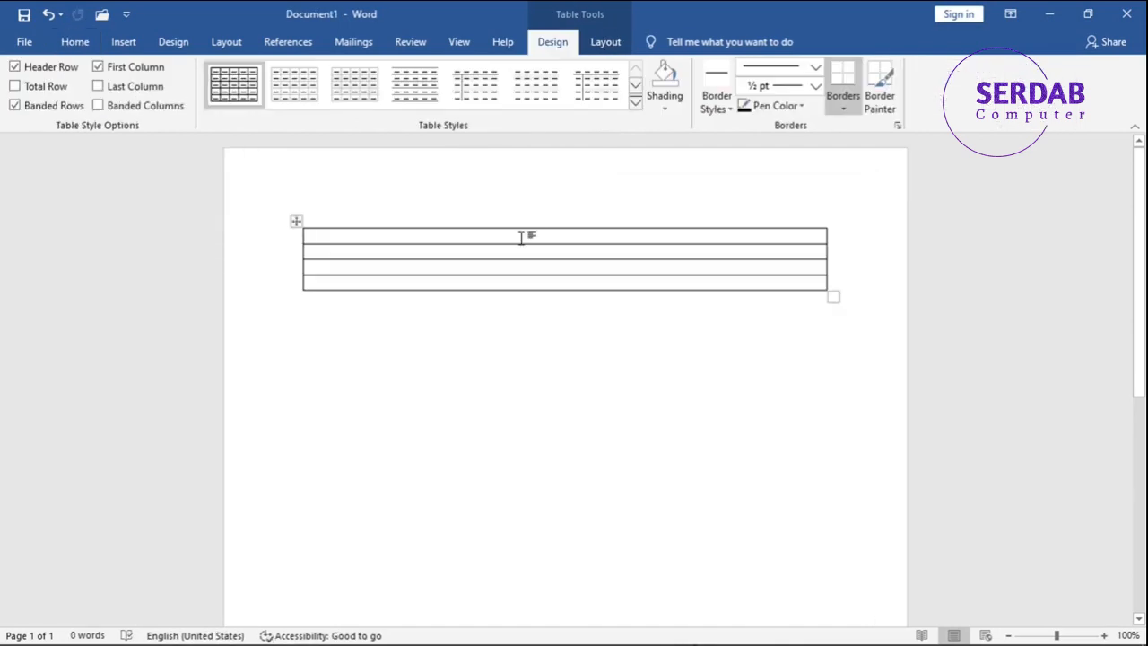
pyautogui.hotkey('ctrl', 'v')
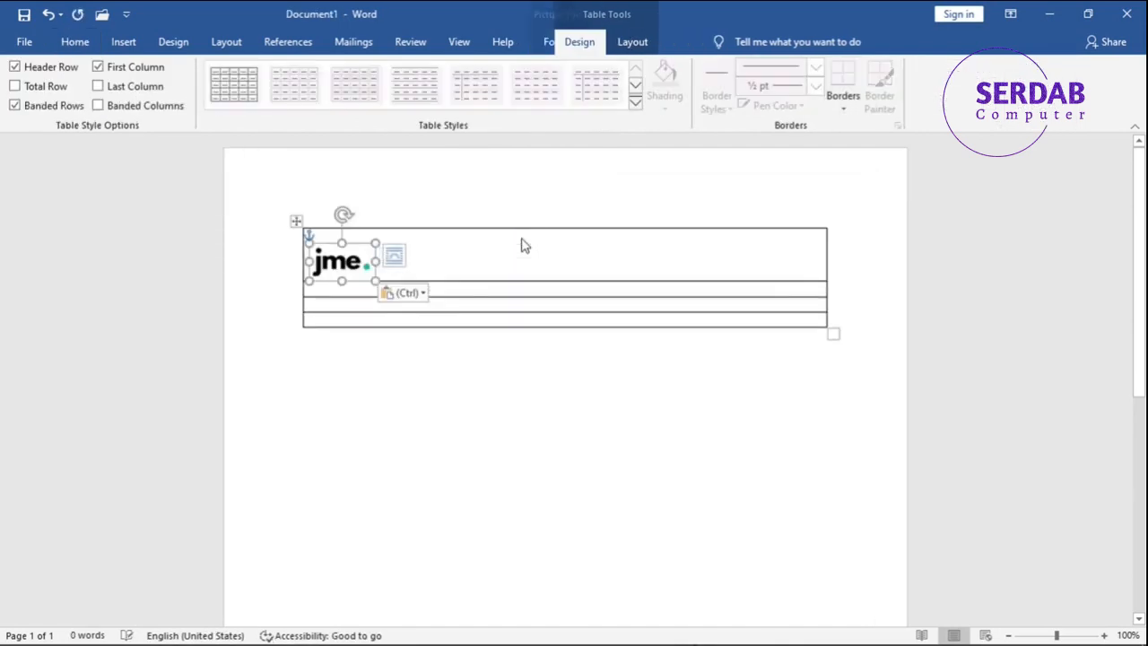
pyautogui.moveTo(377, 260); pyautogui.dragTo(565, 252)
# Step: Copy the title "Teaching Online / Online Services Invoice" from the invoice into the new table's second row, centred
pyautogui.click(489, 303)
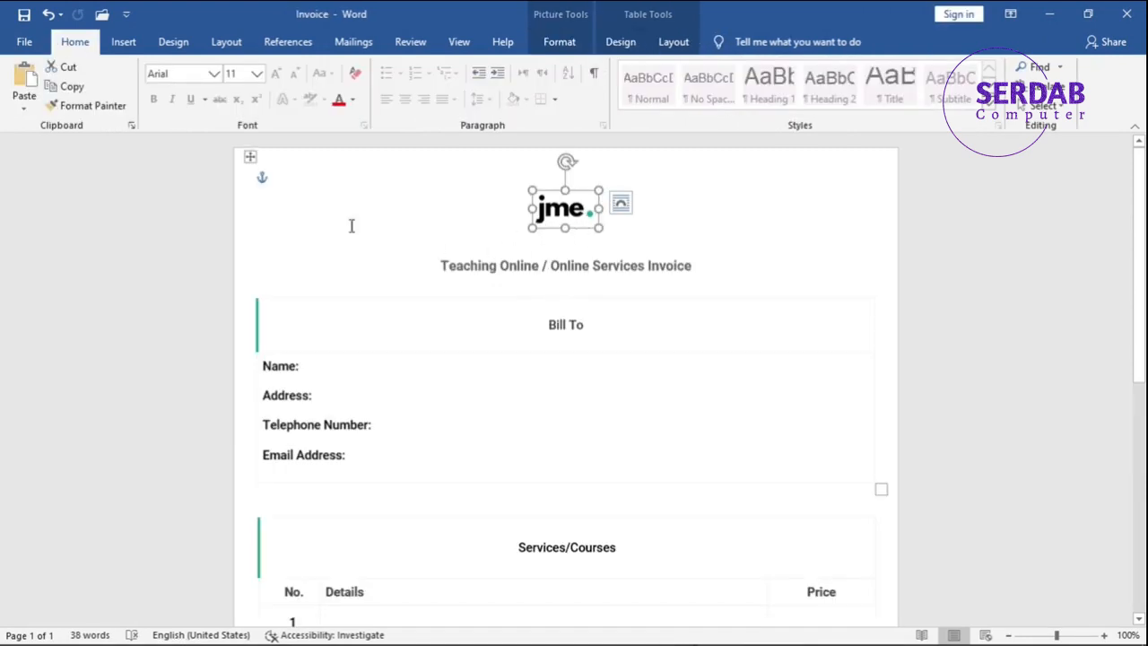
pyautogui.moveTo(438, 265); pyautogui.dragTo(661, 271)
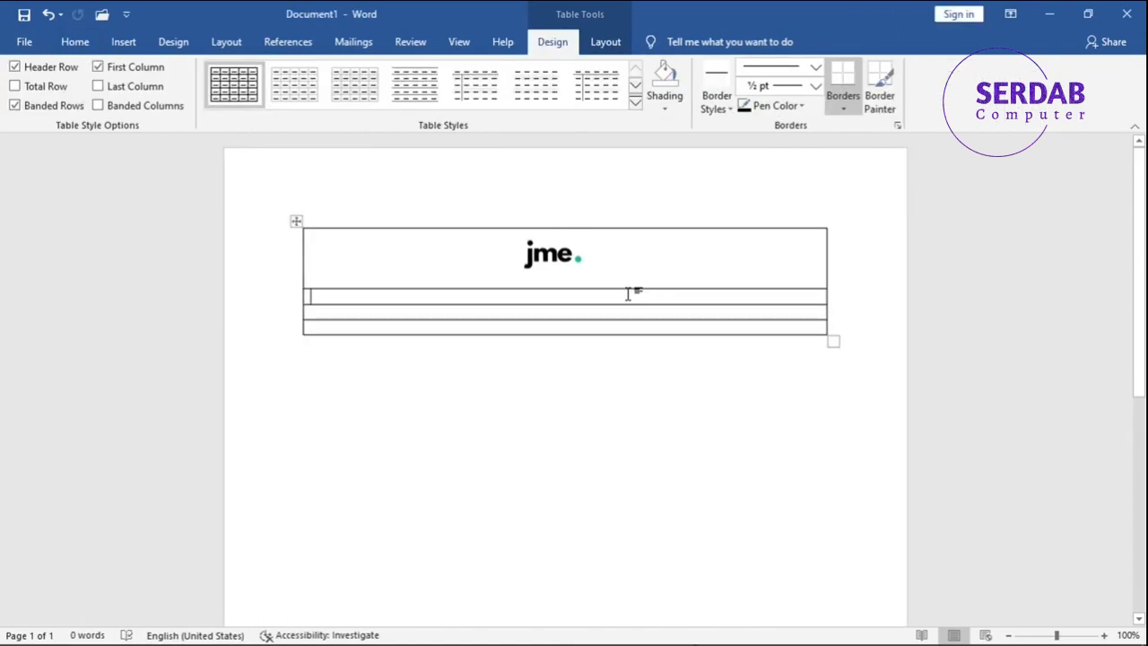
pyautogui.write('Teaching Online / Online Services Invoice')
pyautogui.hotkey('ctrl', 'e')
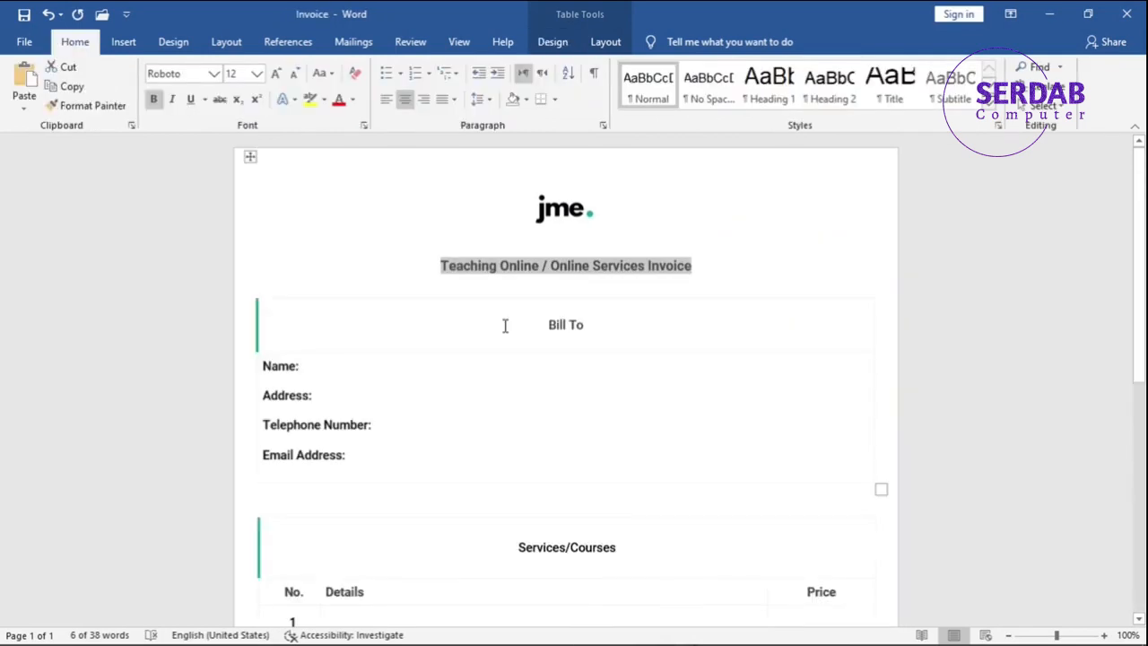
# Step: Copy the "Bill To" heading from the invoice into the third row of the new table
pyautogui.moveTo(521, 321); pyautogui.dragTo(582, 328)
pyautogui.hotkey('ctrl', 'c')
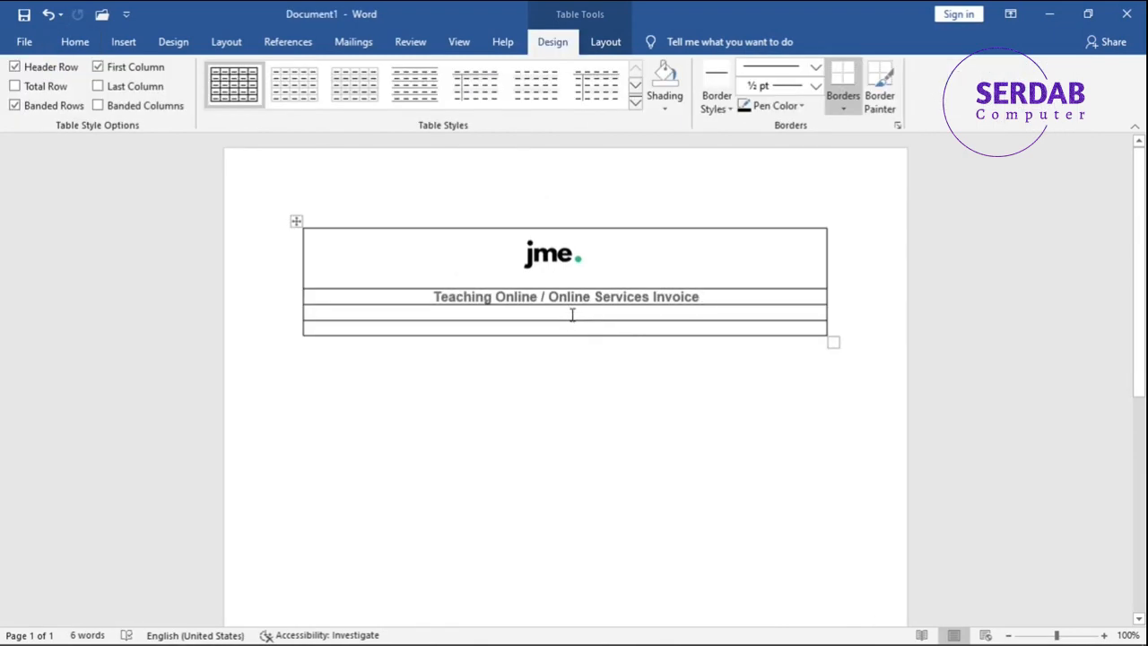
pyautogui.click(571, 313)
pyautogui.hotkey('ctrl', 'v')
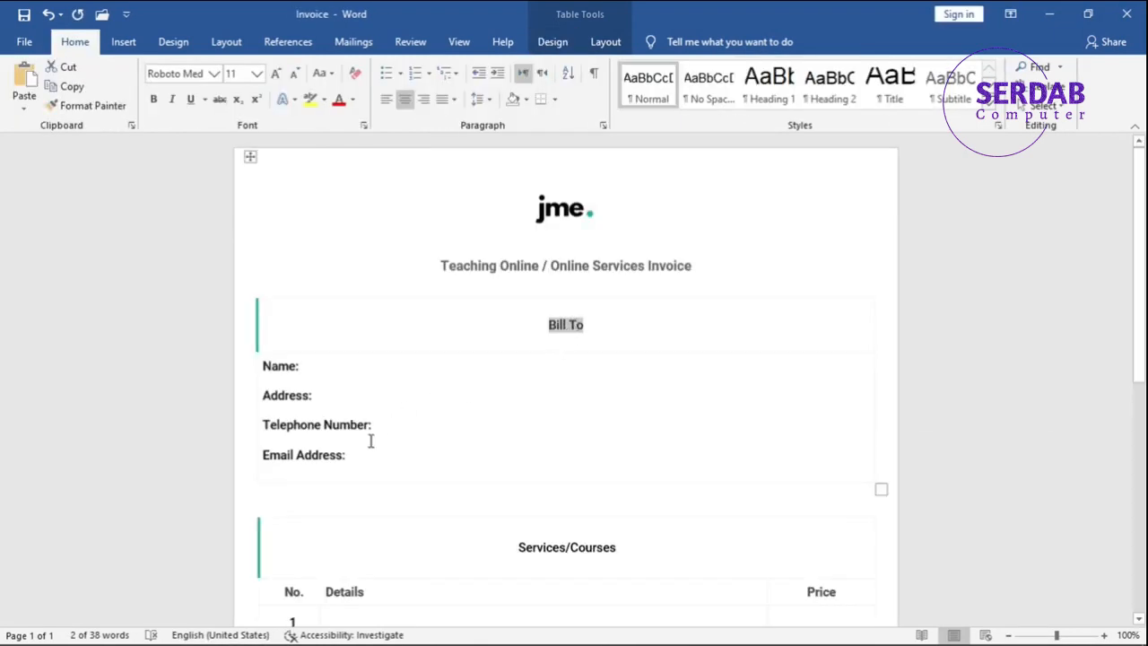
# Step: Copy the Name, Address, Telephone Number and Email Address labels into the fourth row and centre the Bill To heading horizontally
pyautogui.moveTo(364, 449); pyautogui.dragTo(282, 374)
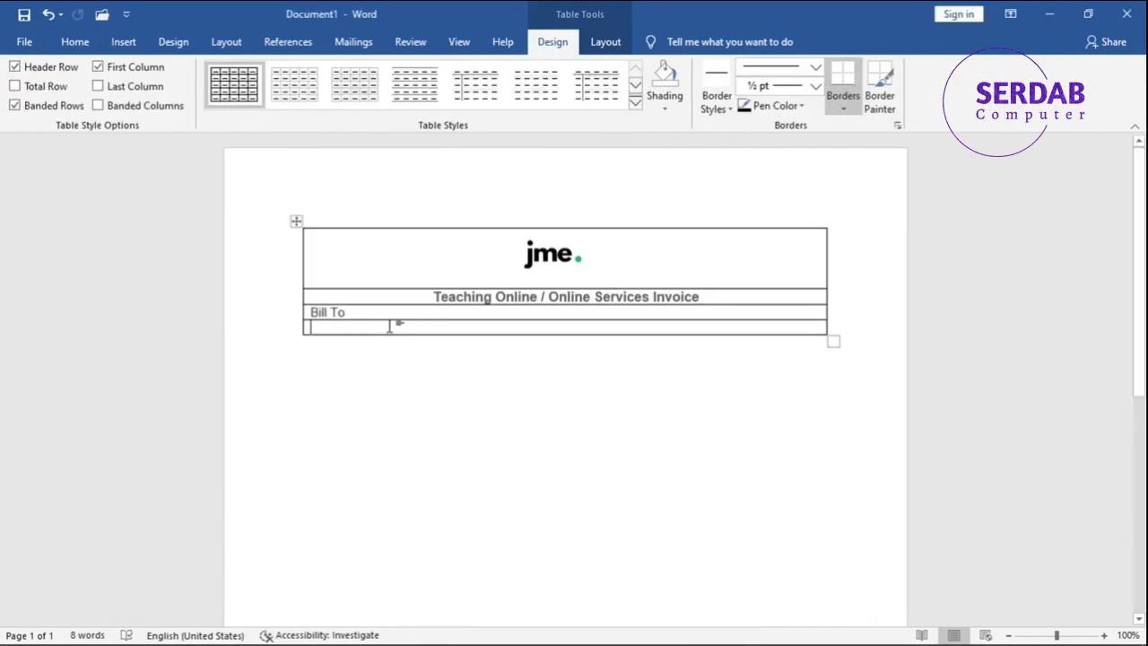
pyautogui.write('Name:  Address:  Telephone Number:  Email Address:')
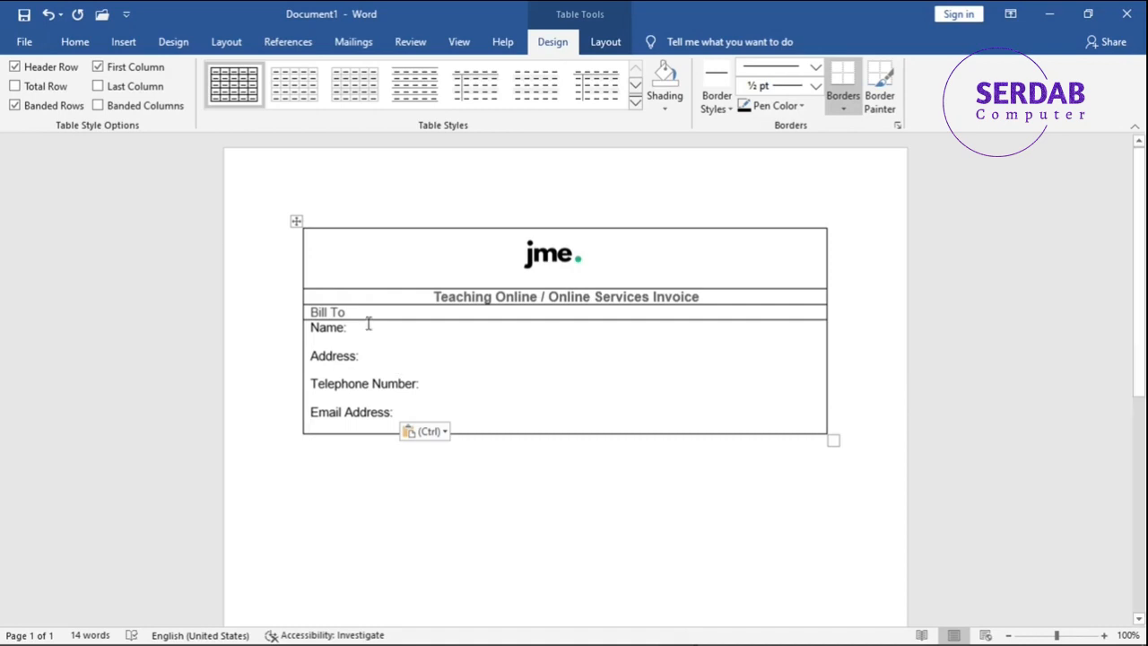
pyautogui.hotkey('ctrl', 'e')
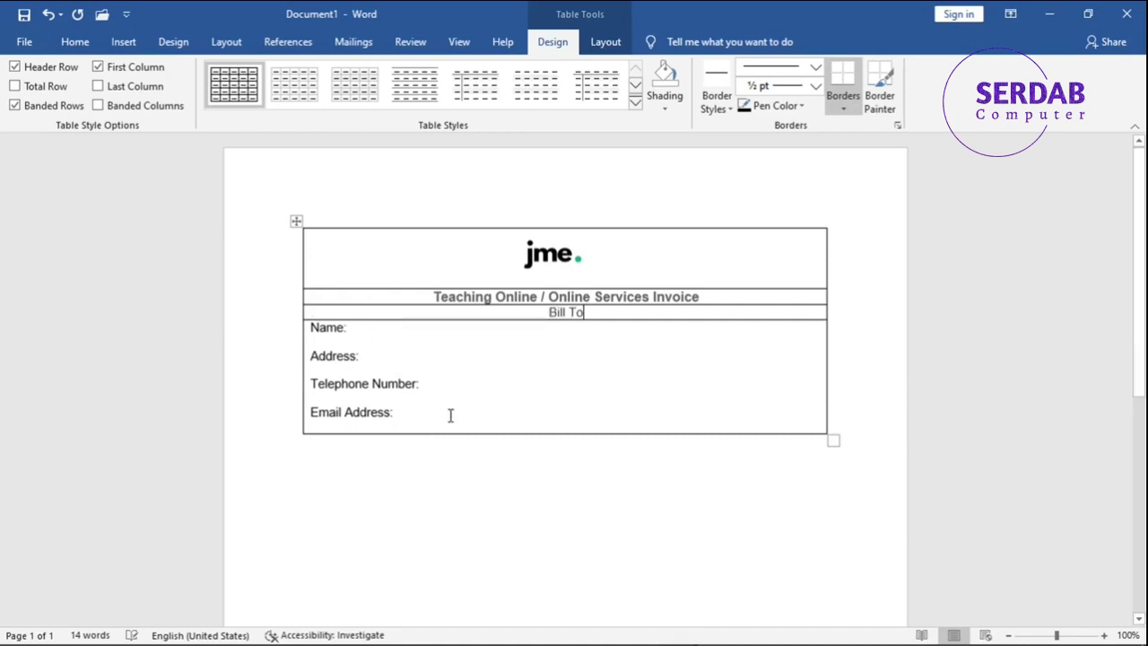
pyautogui.click(556, 468)
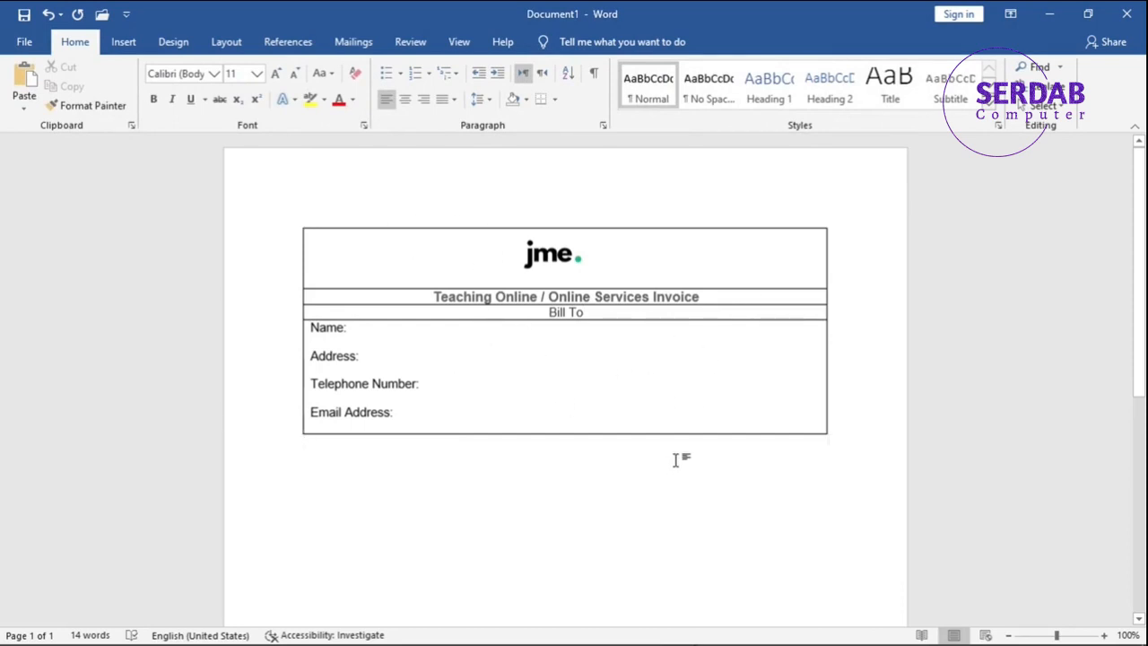
# Step: Compare the new table with the original invoice and remove all borders from the logo row
pyautogui.click(588, 370)
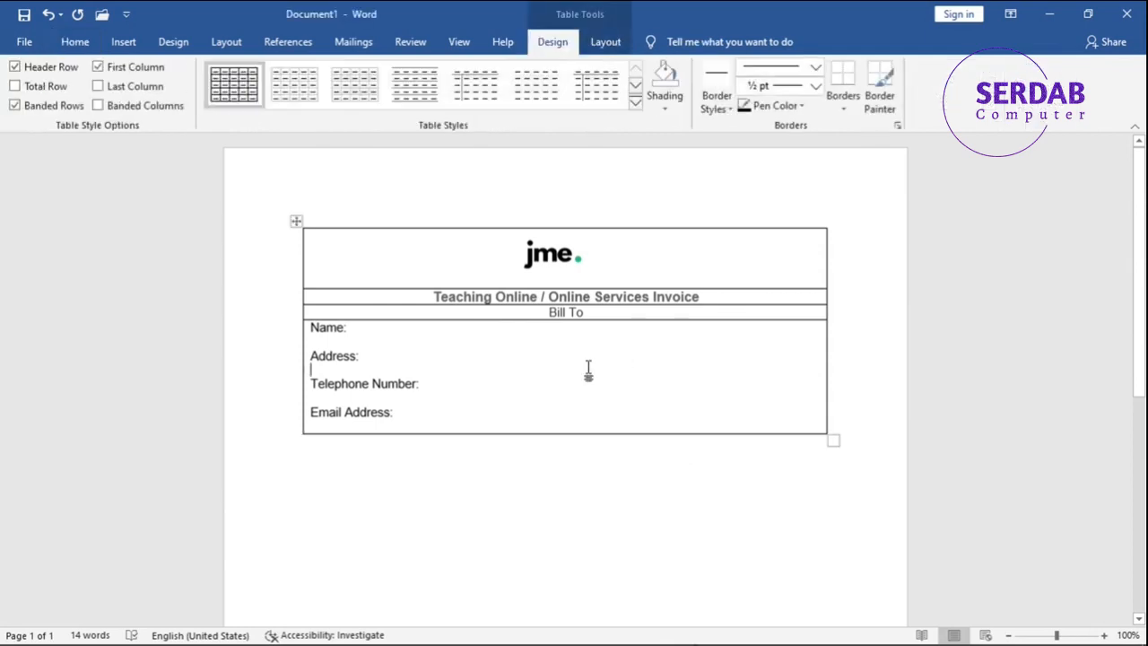
pyautogui.click(370, 253)
pyautogui.hotkey('alt', 'Tab')
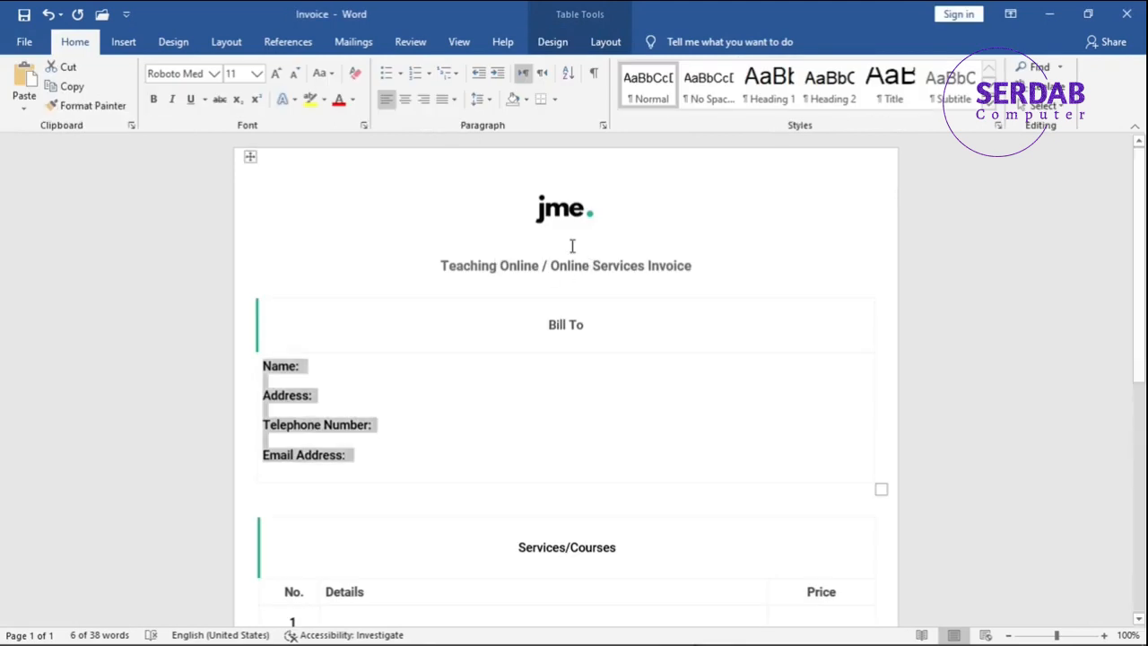
pyautogui.hotkey('alt', 'Tab')
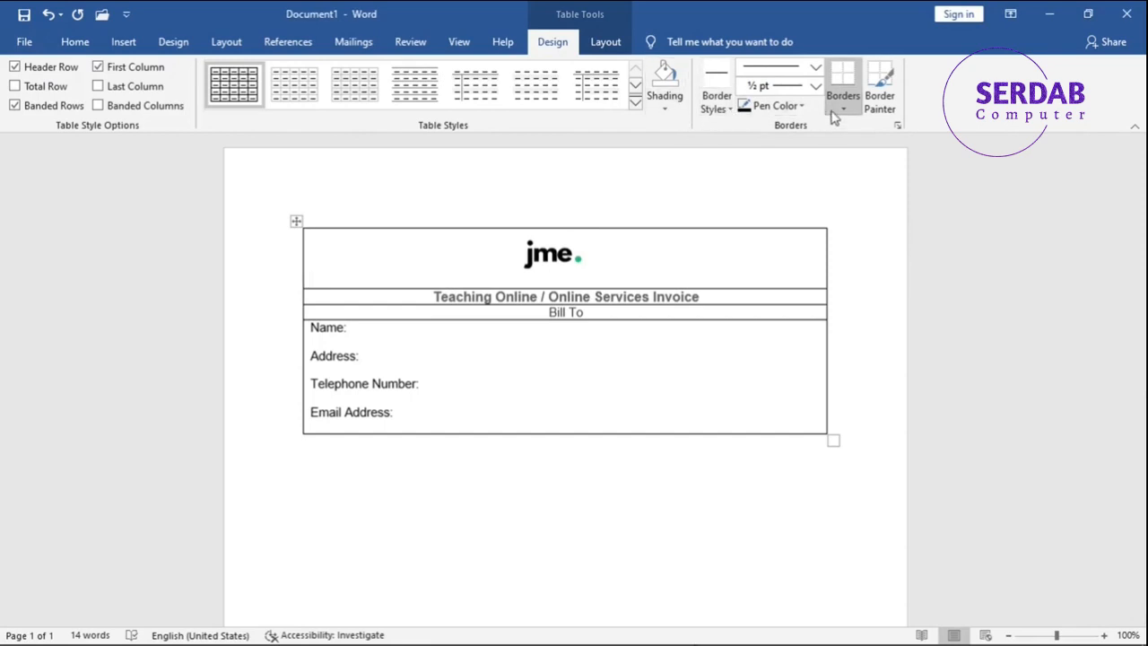
pyautogui.click(879, 80)
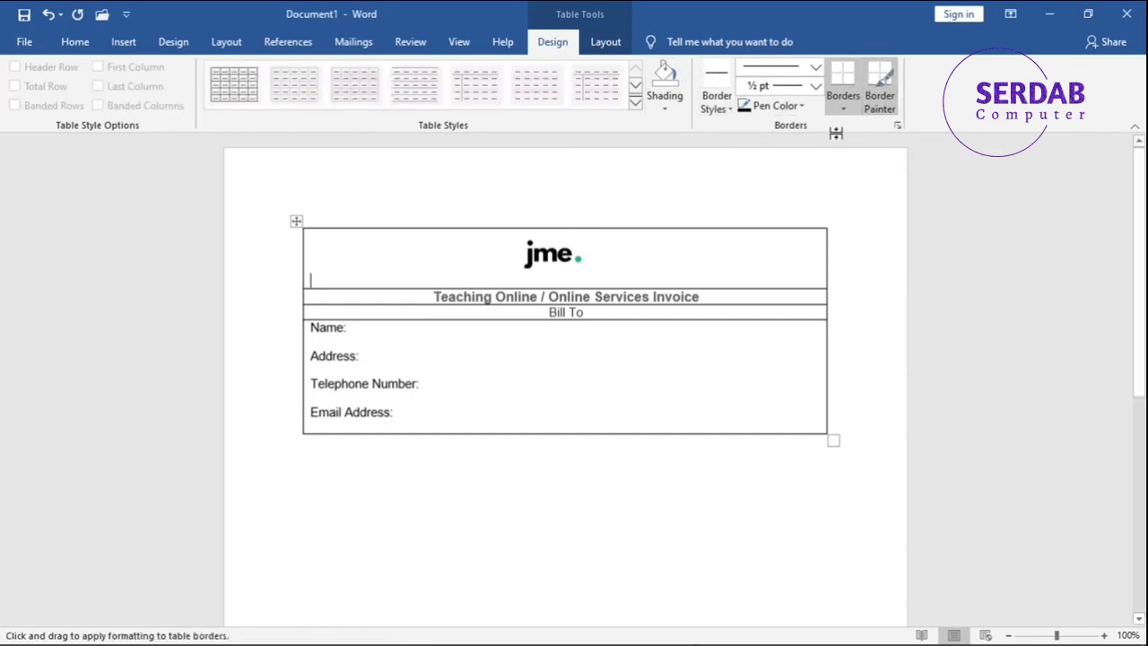
pyautogui.click(832, 111)
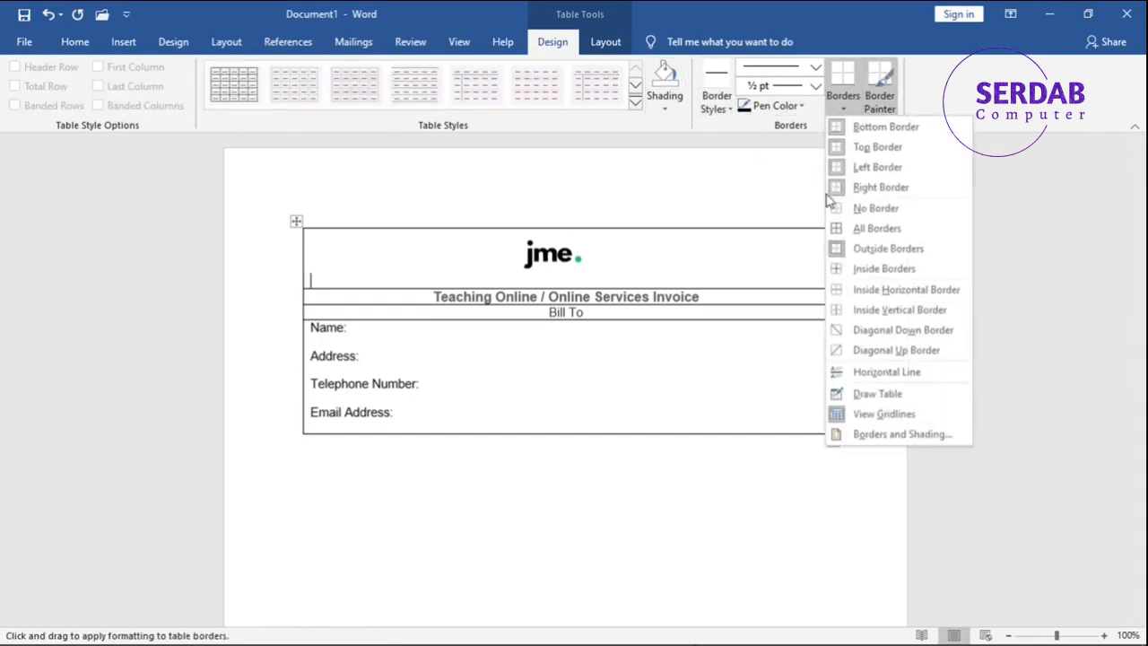
pyautogui.click(610, 256)
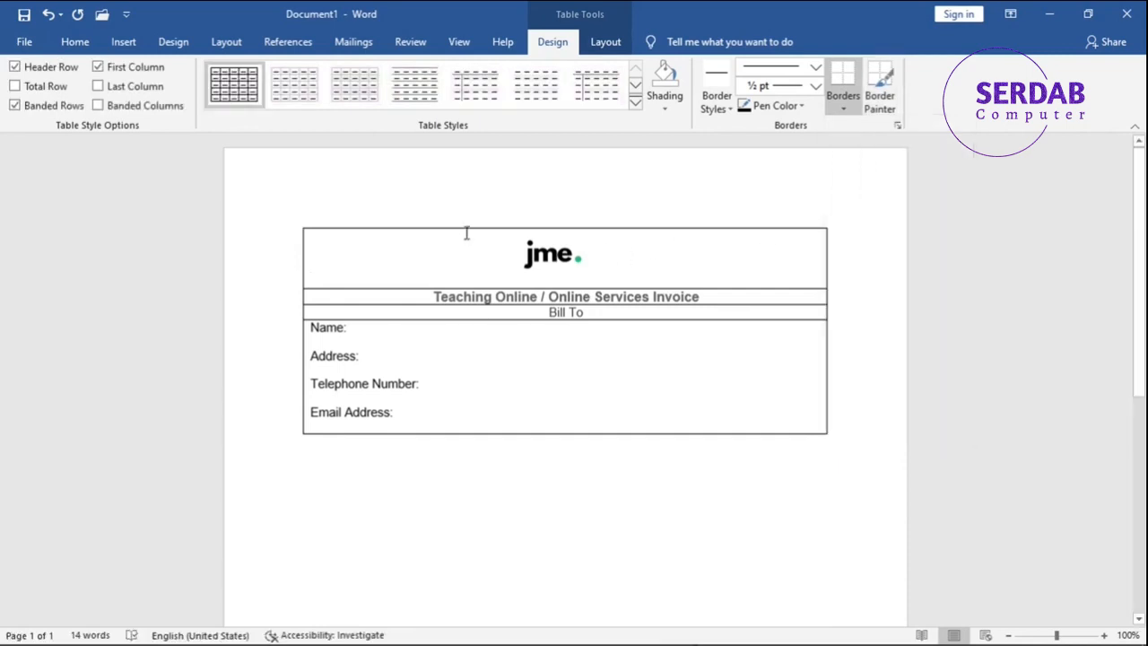
pyautogui.doubleClick(660, 256)
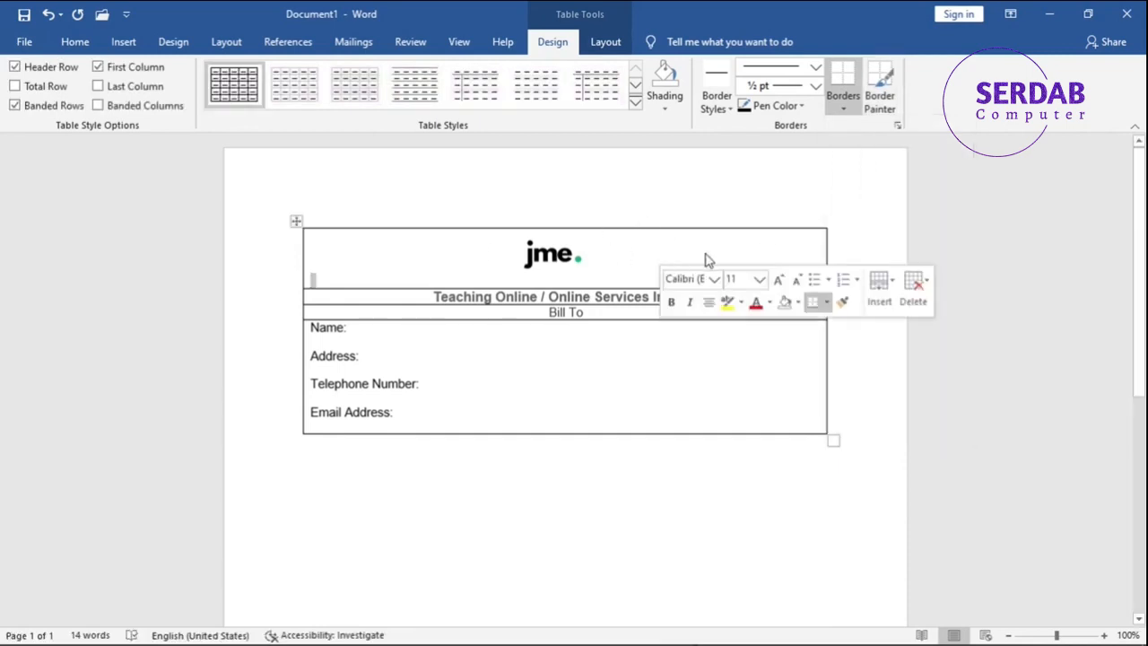
pyautogui.click(841, 105)
pyautogui.click(848, 208)
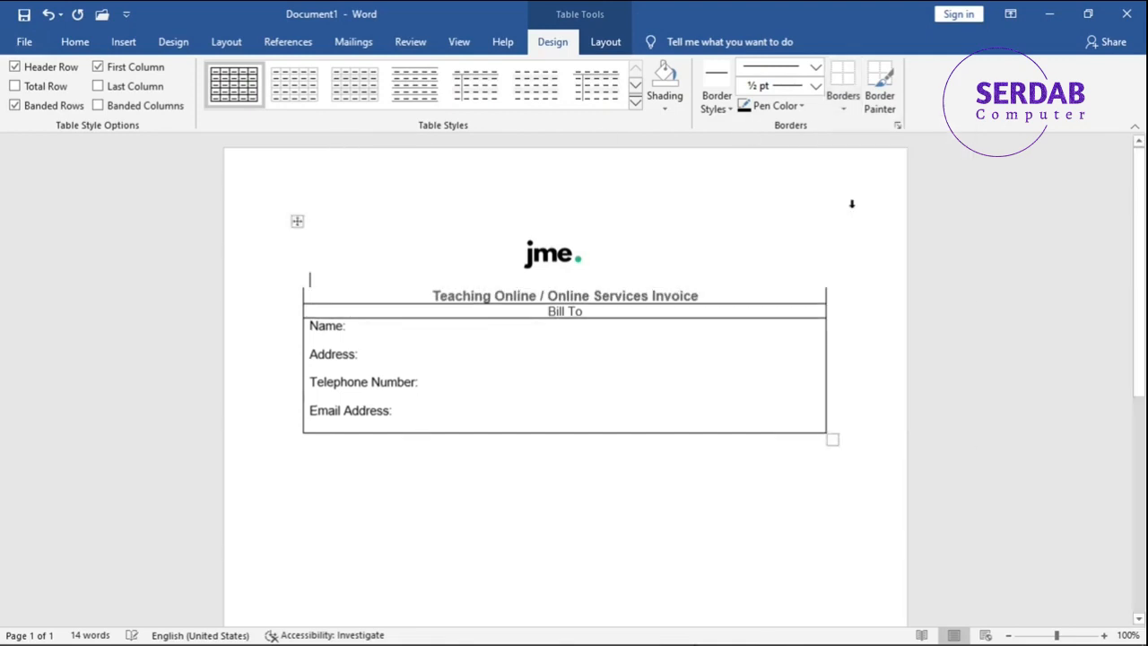
# Step: Remove the left and right borders from the invoice title row
pyautogui.click(721, 295)
pyautogui.click(843, 100)
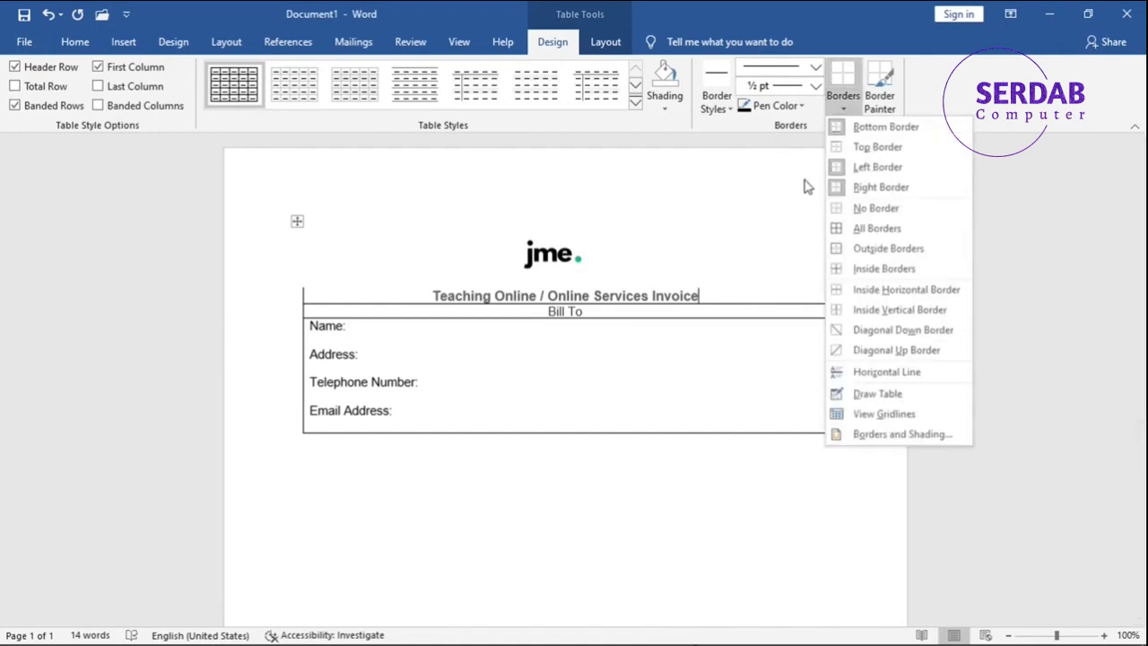
pyautogui.click(841, 167)
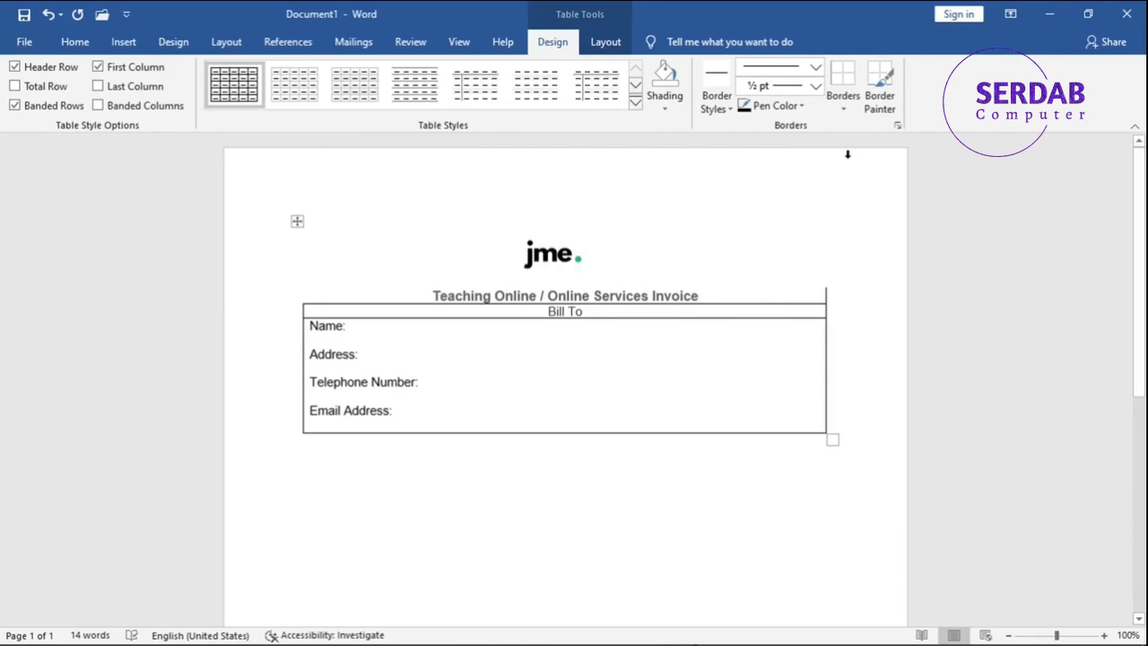
pyautogui.click(841, 99)
pyautogui.click(843, 187)
pyautogui.hotkey('alt', 'Tab')
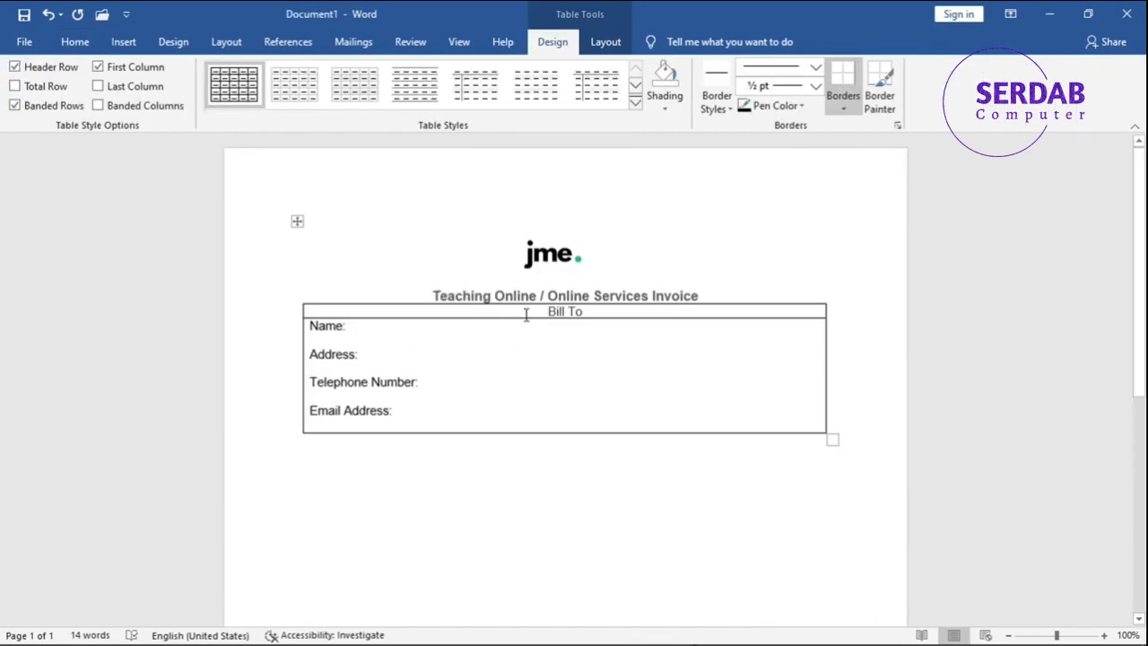
# Step: Enlarge the Bill To row to about 0.56" high and centre its heading both vertically and horizontally
pyautogui.moveTo(522, 319); pyautogui.dragTo(514, 348)
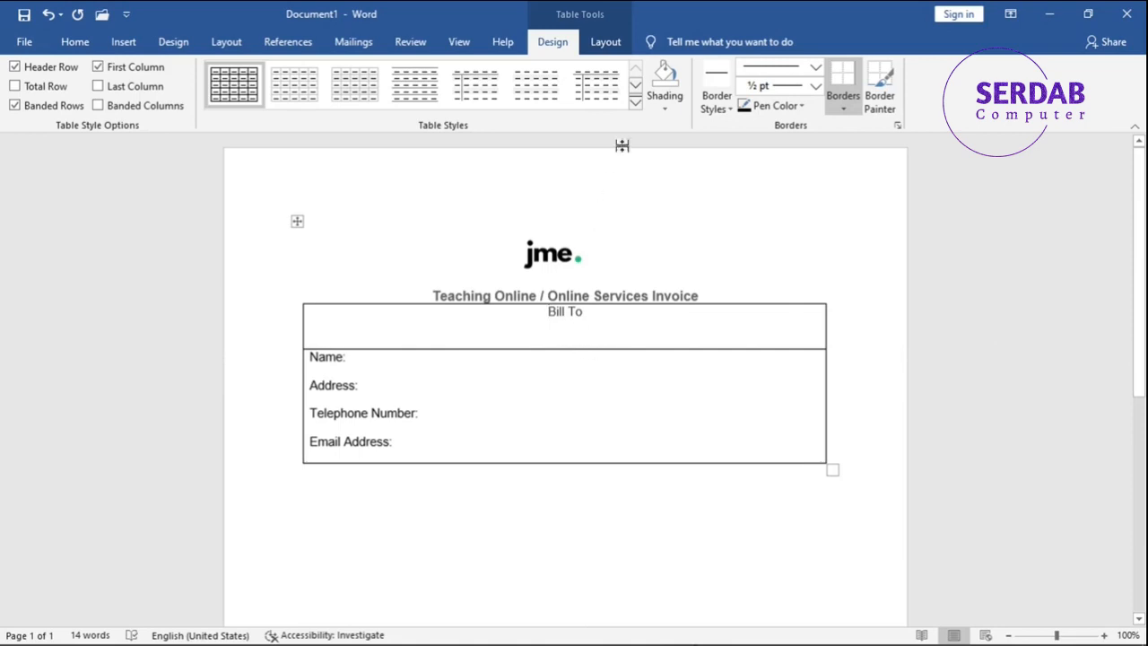
pyautogui.click(613, 44)
pyautogui.click(825, 86)
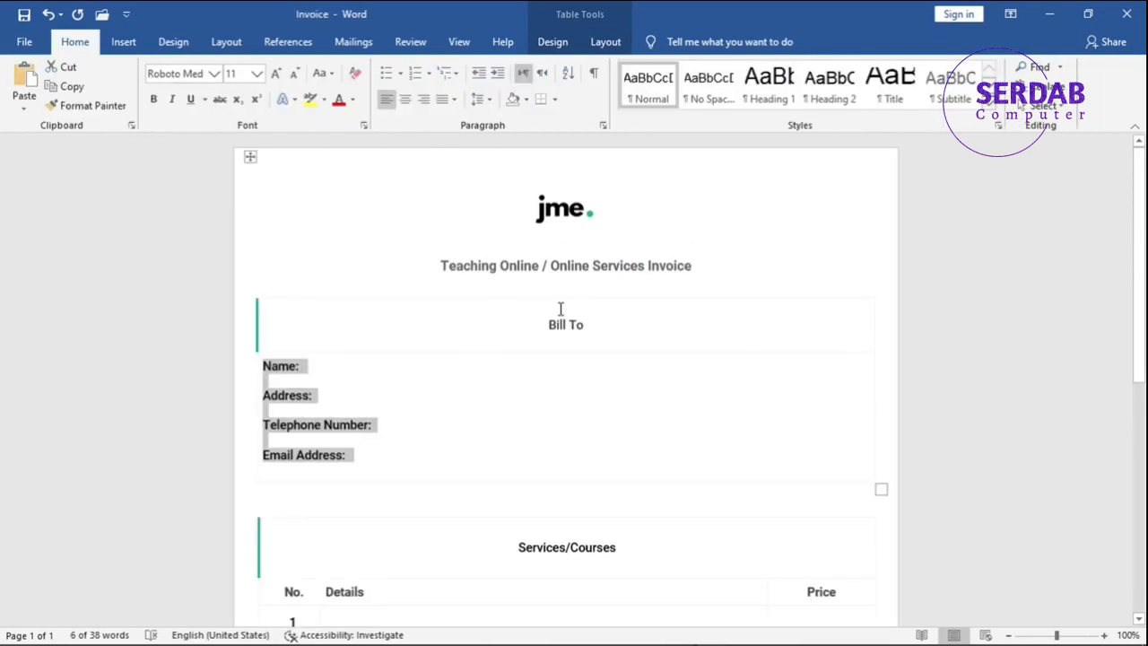
pyautogui.click(556, 320)
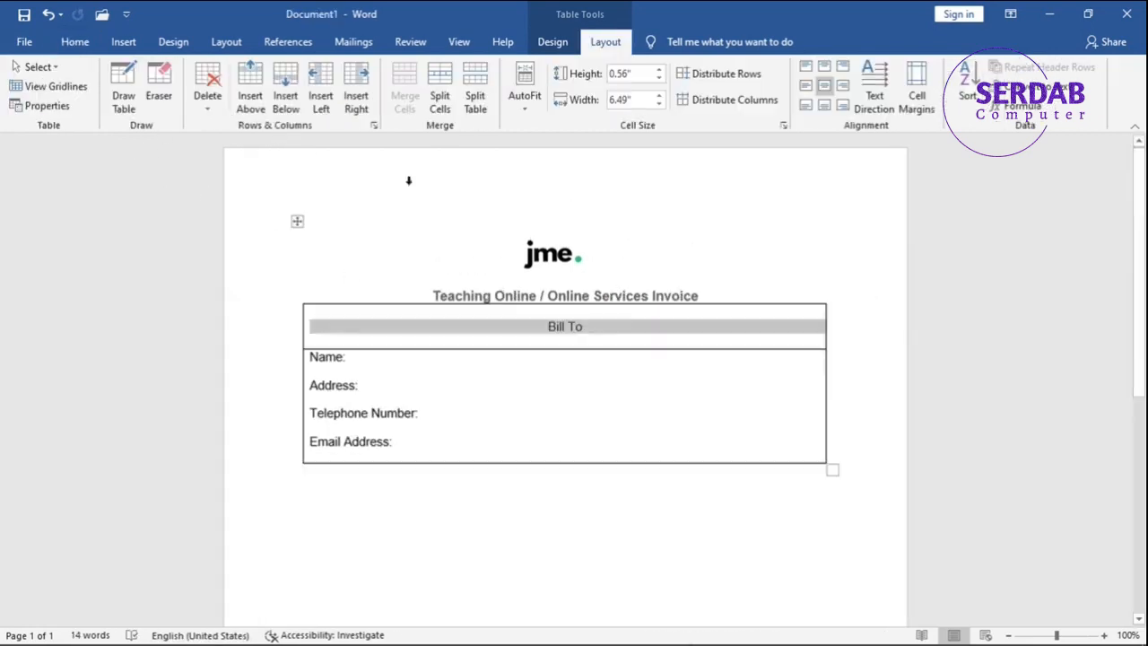
# Step: Make the Bill To heading bold
pyautogui.click(74, 41)
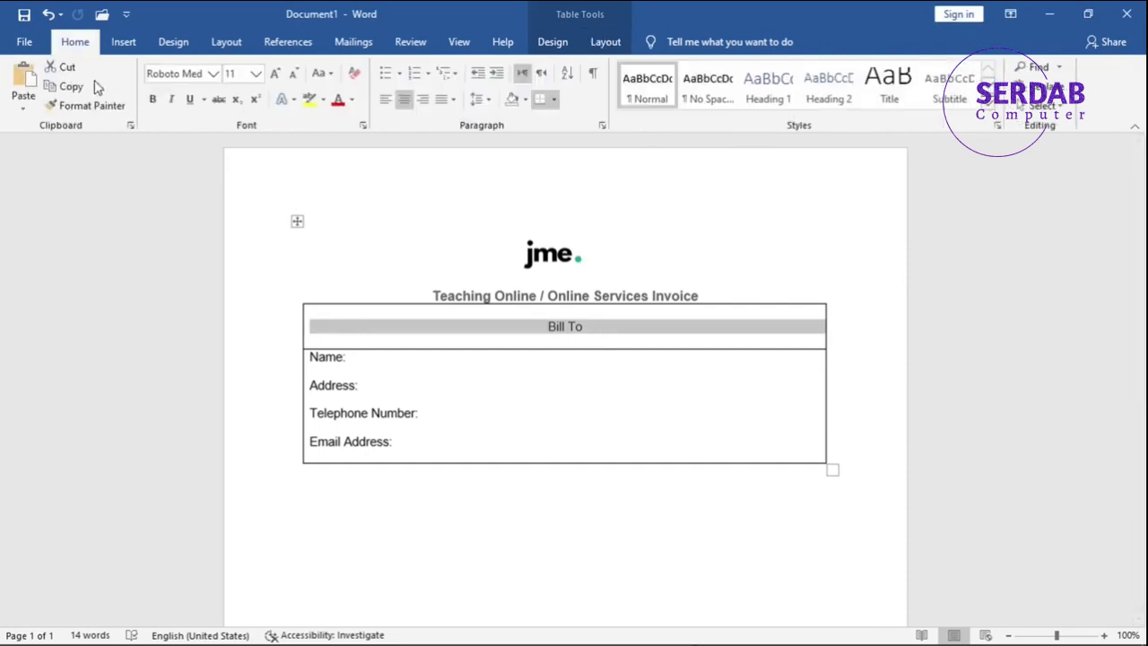
pyautogui.click(153, 100)
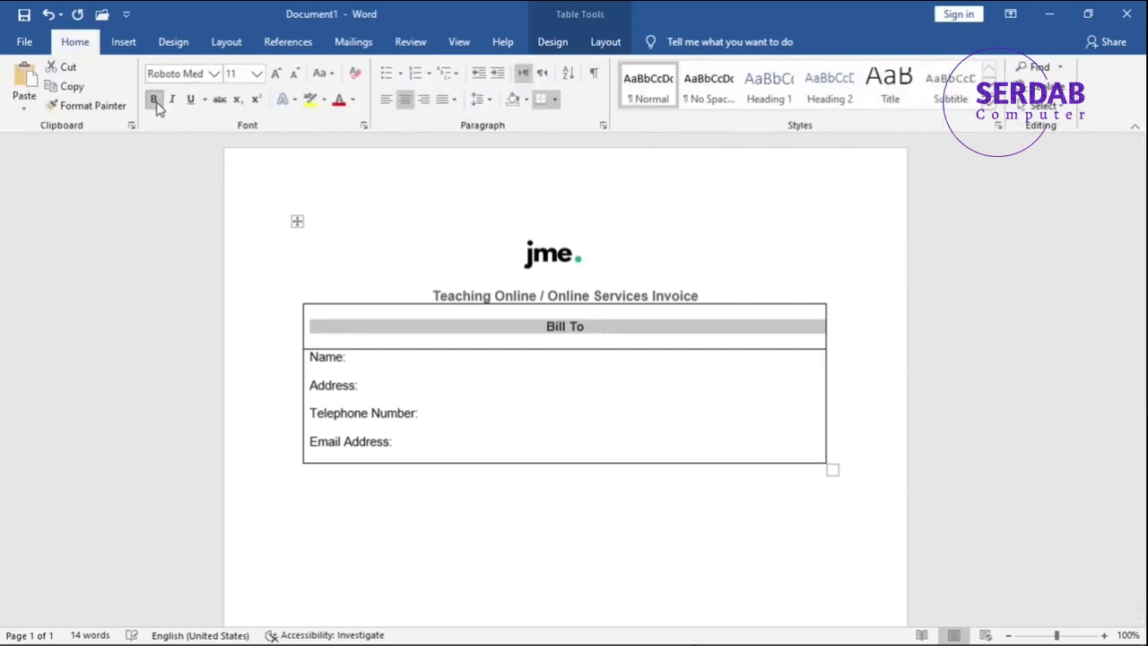
pyautogui.click(360, 372)
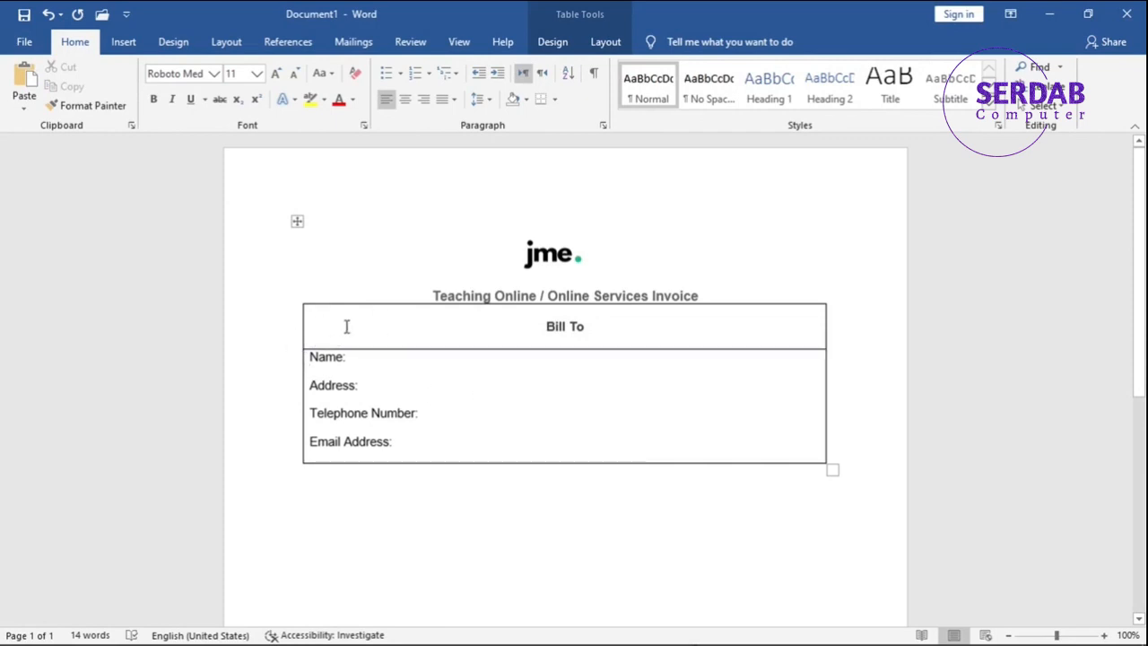
pyautogui.click(391, 329)
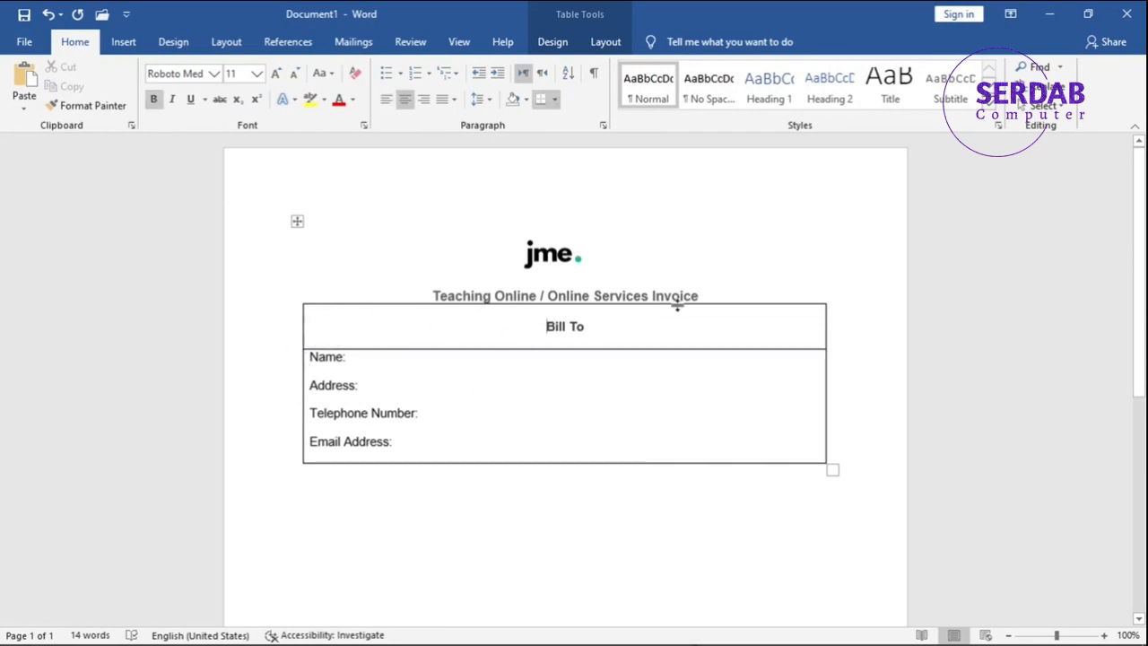
pyautogui.click(605, 41)
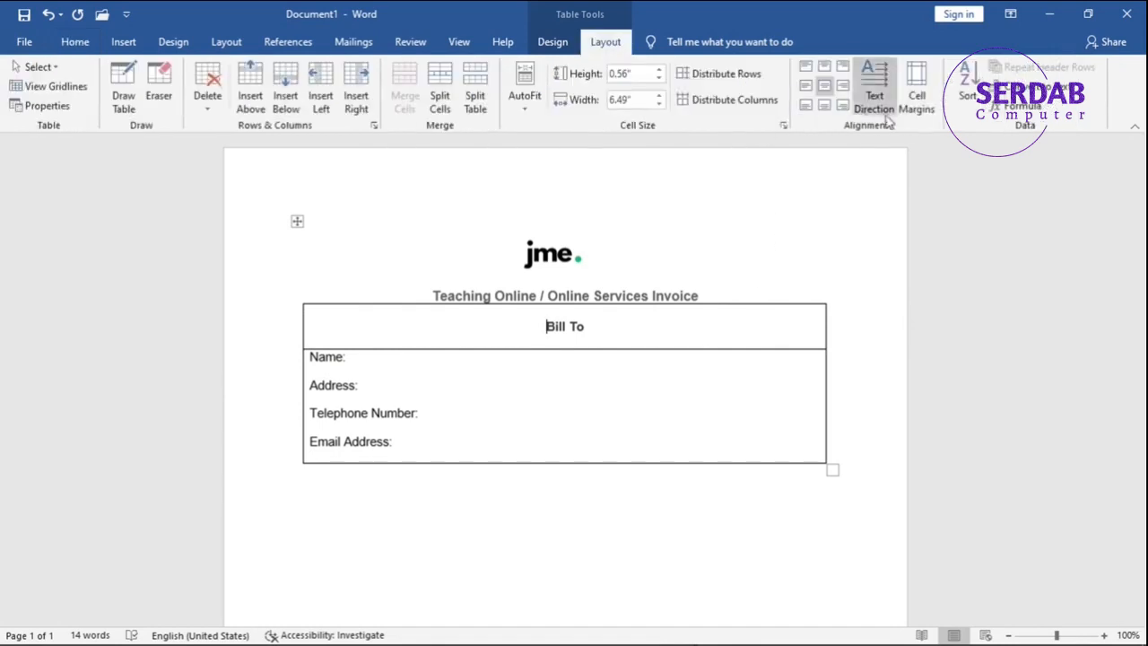
pyautogui.click(562, 45)
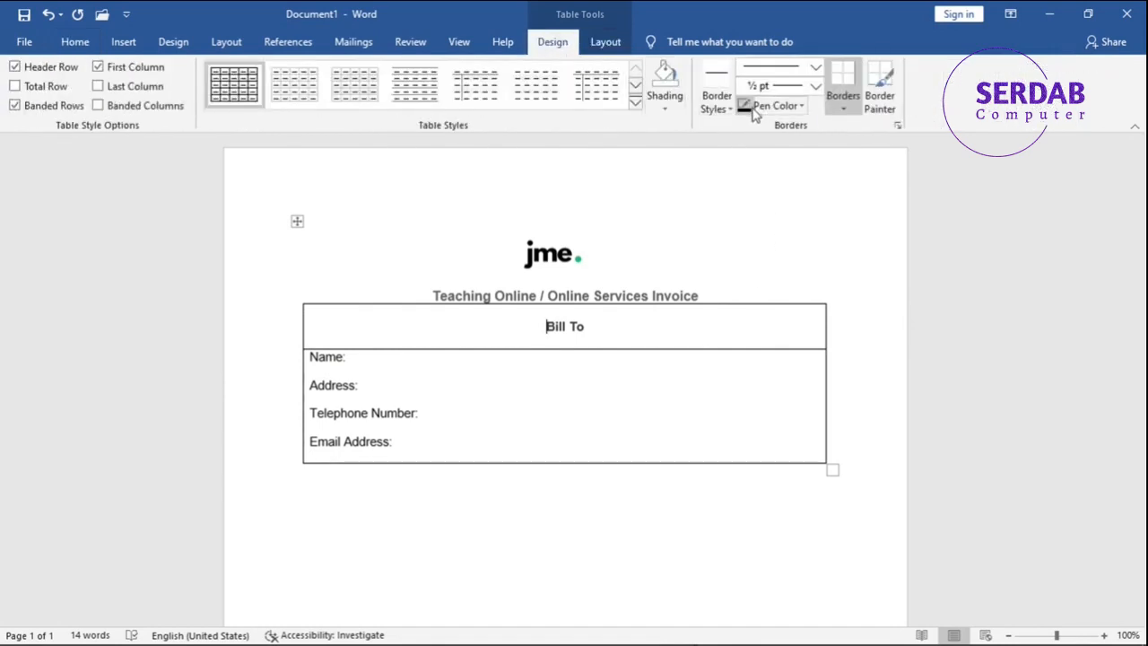
# Step: Add a blank line below the invoice title inside its row
pyautogui.click(710, 301)
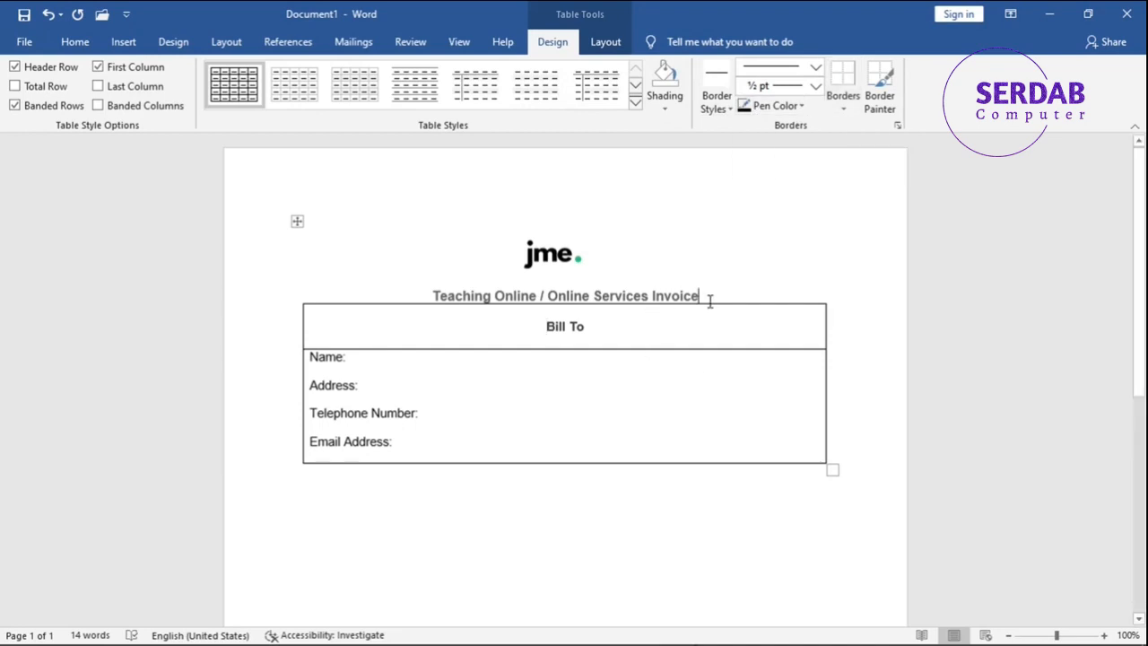
pyautogui.press('Return')
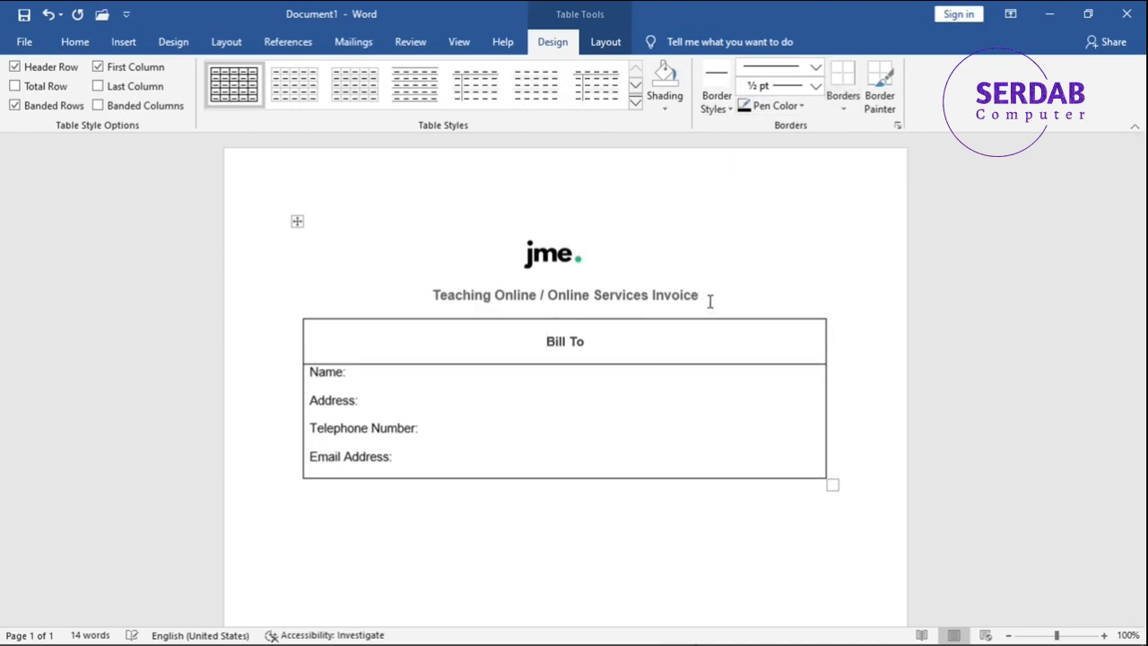
pyautogui.click(452, 352)
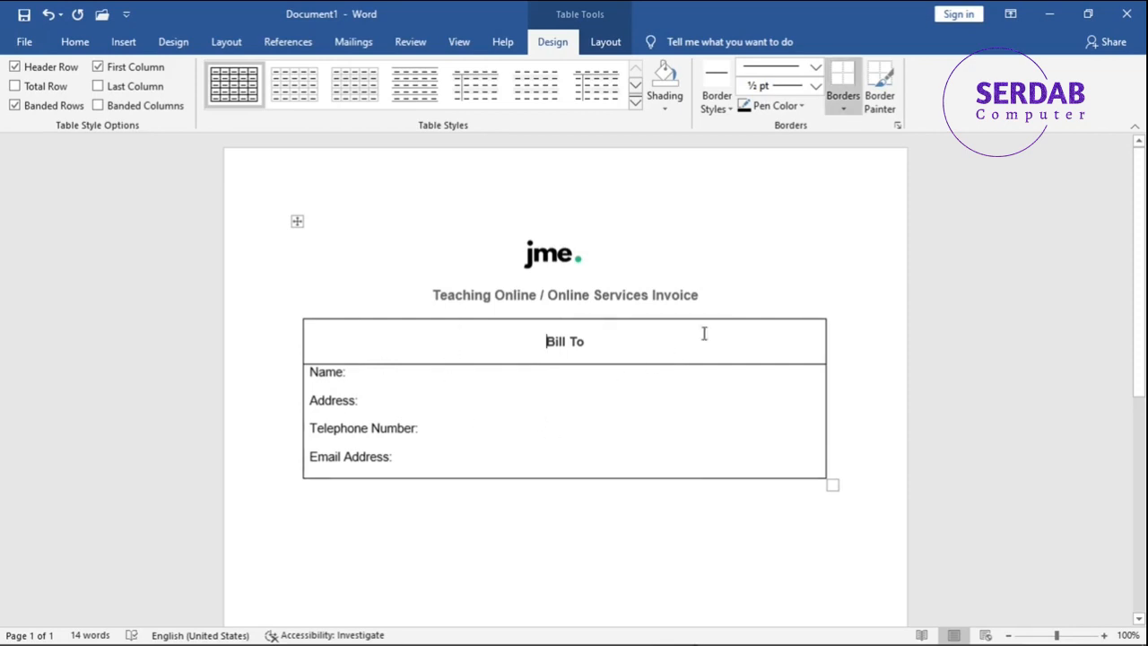
pyautogui.click(878, 95)
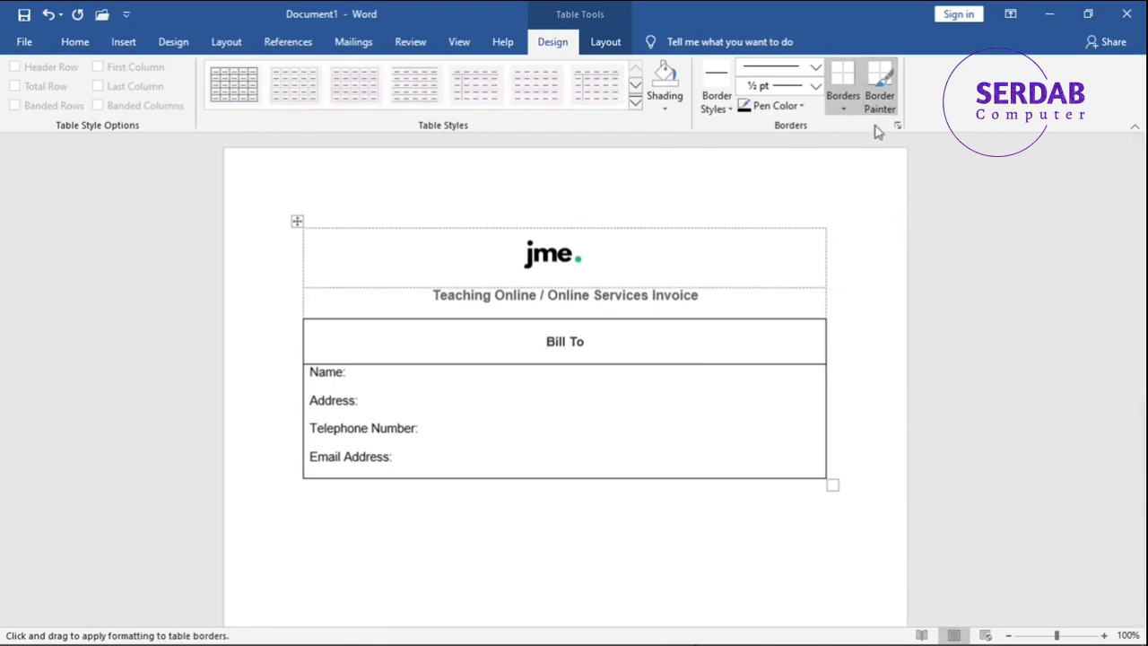
pyautogui.click(843, 106)
pyautogui.click(850, 248)
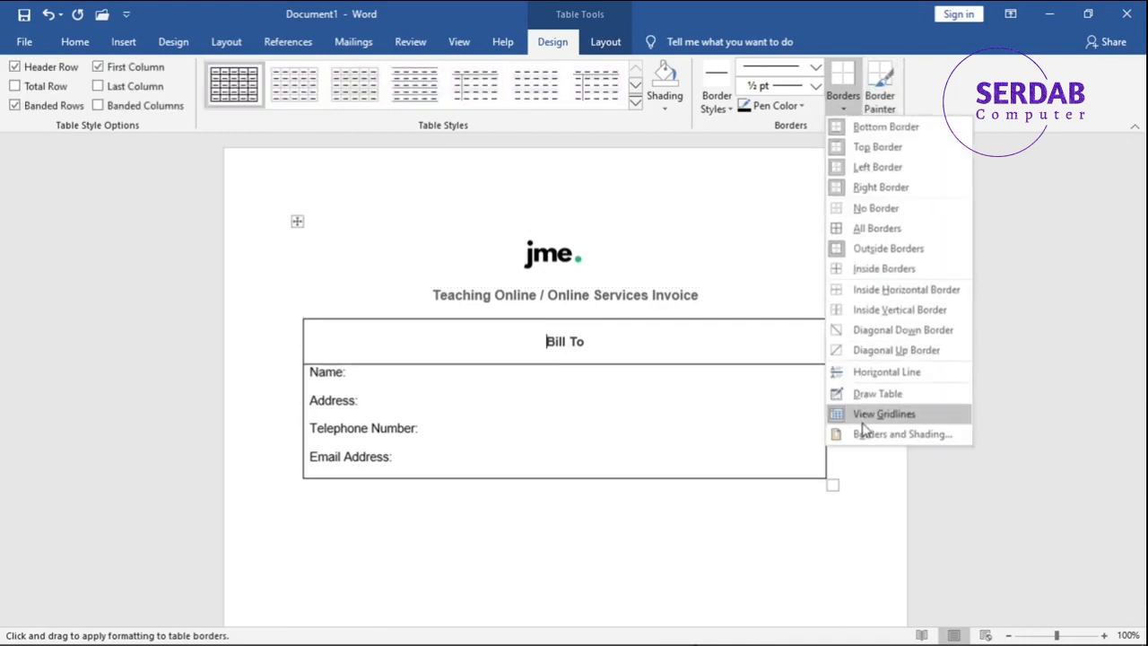
pyautogui.click(677, 339)
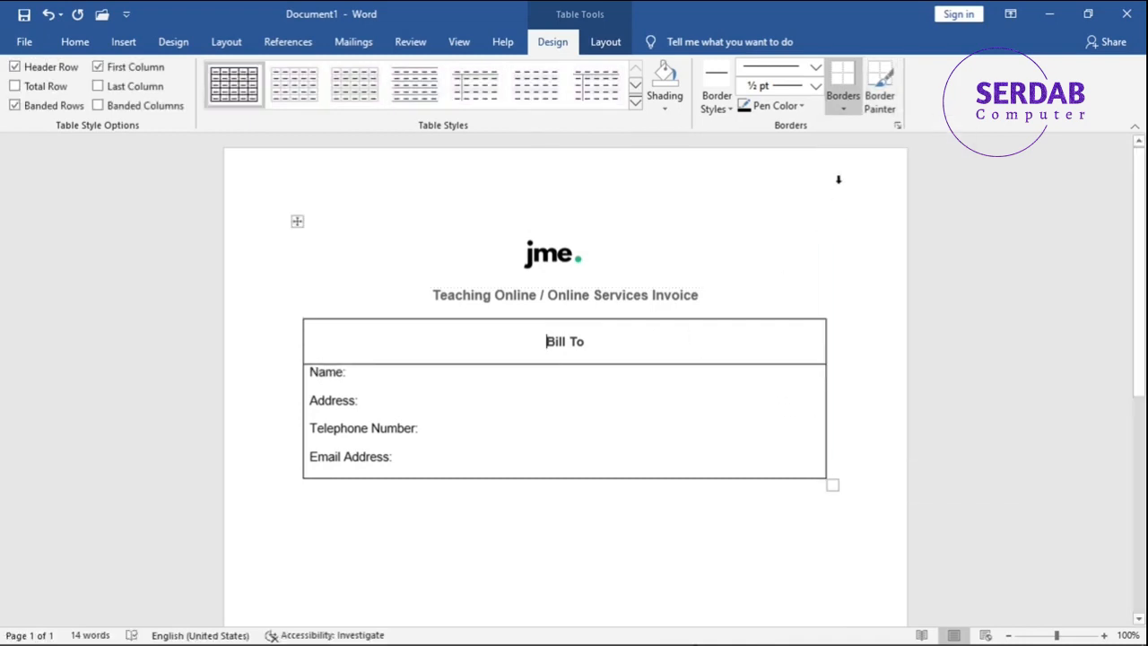
# Step: Turn on table gridlines and recolour the Bill To block's borders light grey at ½ pt, leaving out the heading row's left edge
pyautogui.click(843, 106)
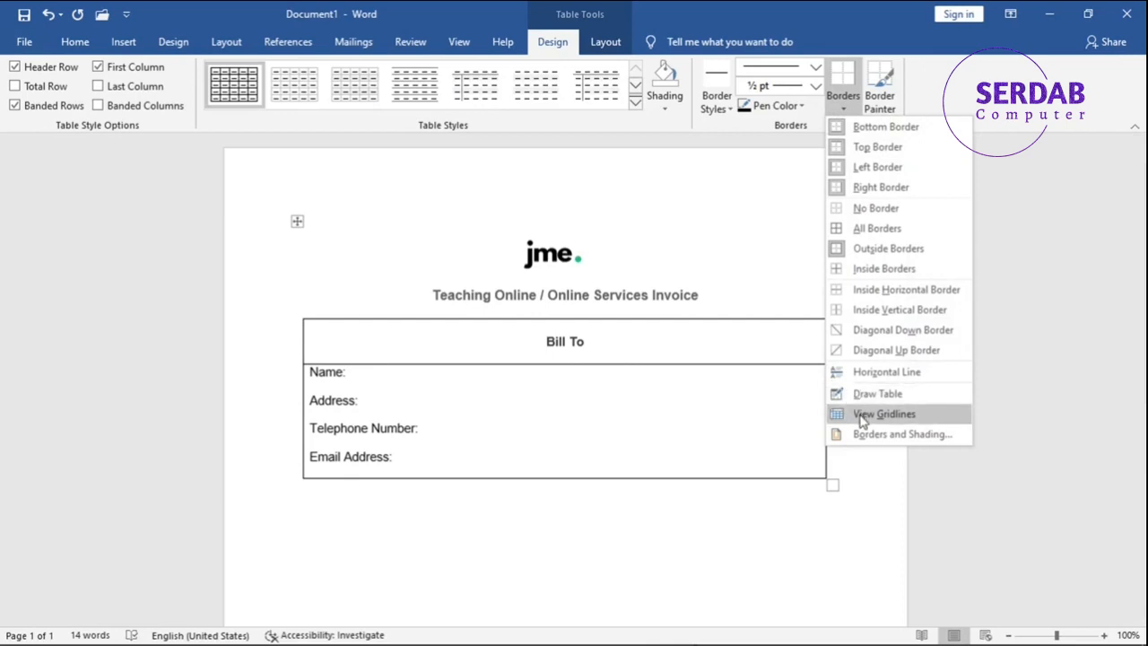
pyautogui.click(863, 415)
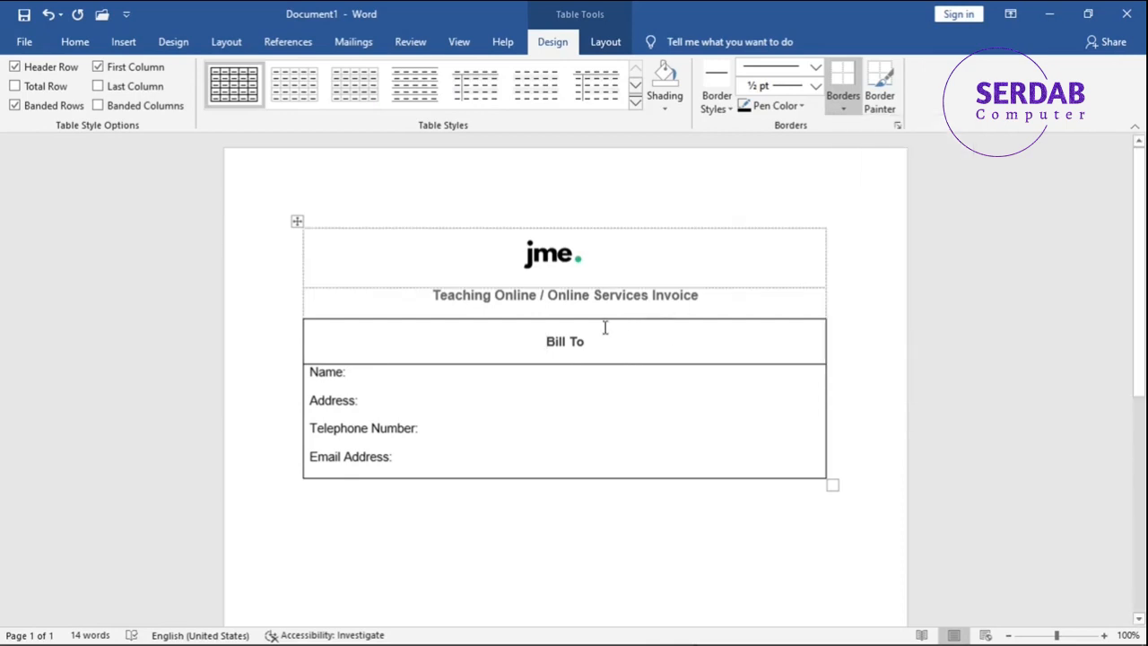
pyautogui.click(777, 106)
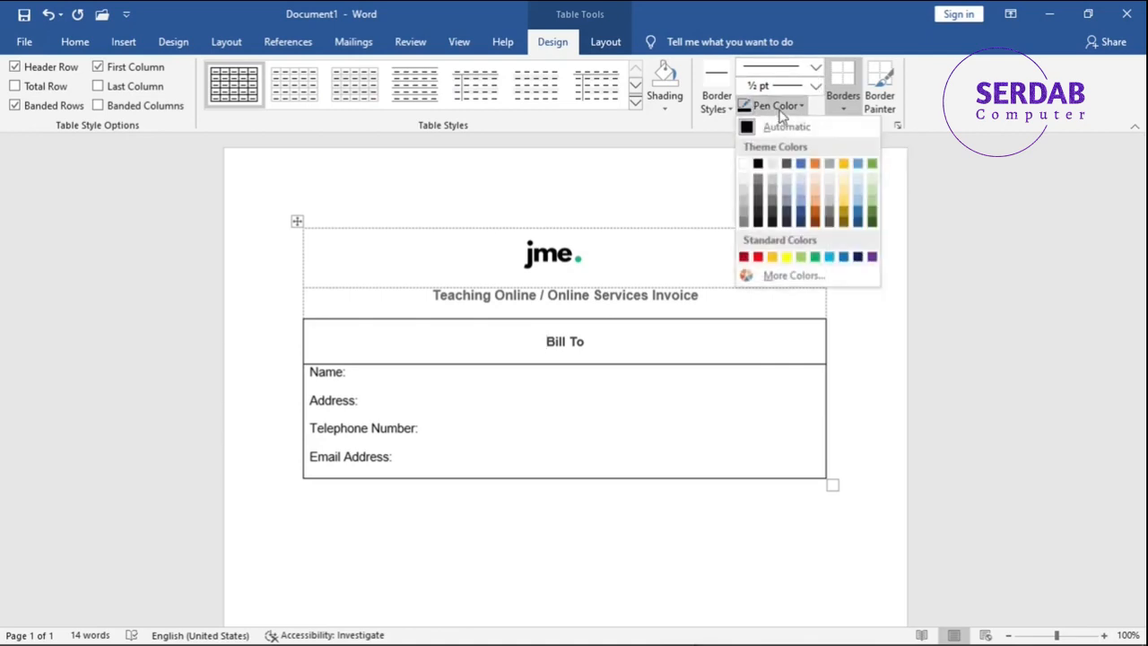
pyautogui.click(743, 194)
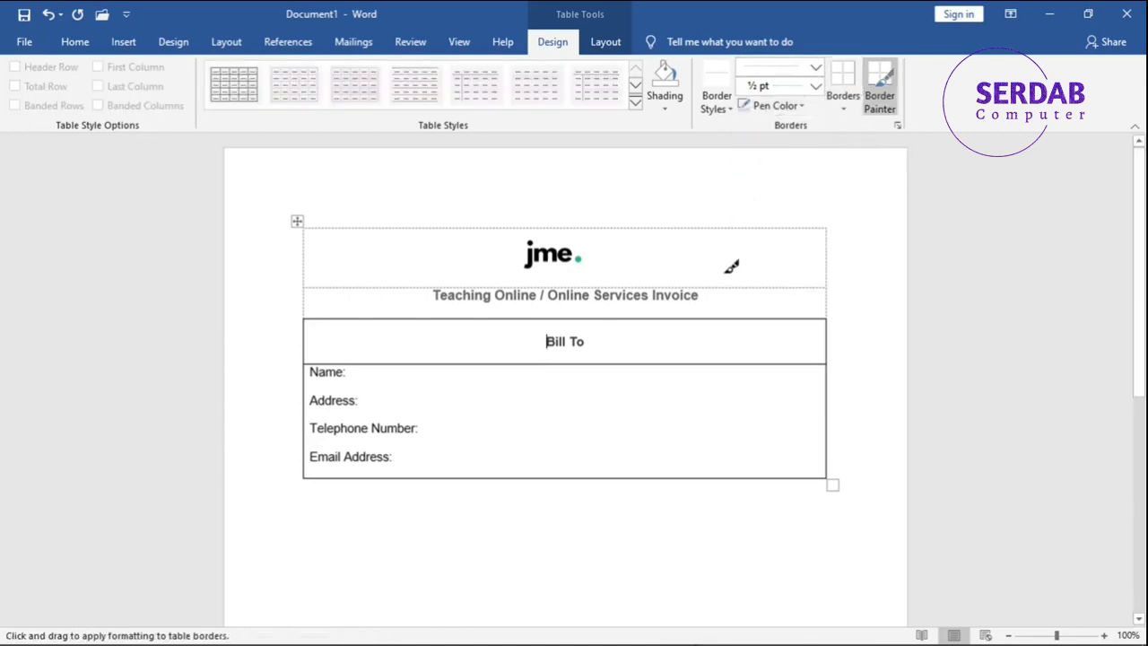
pyautogui.click(735, 318)
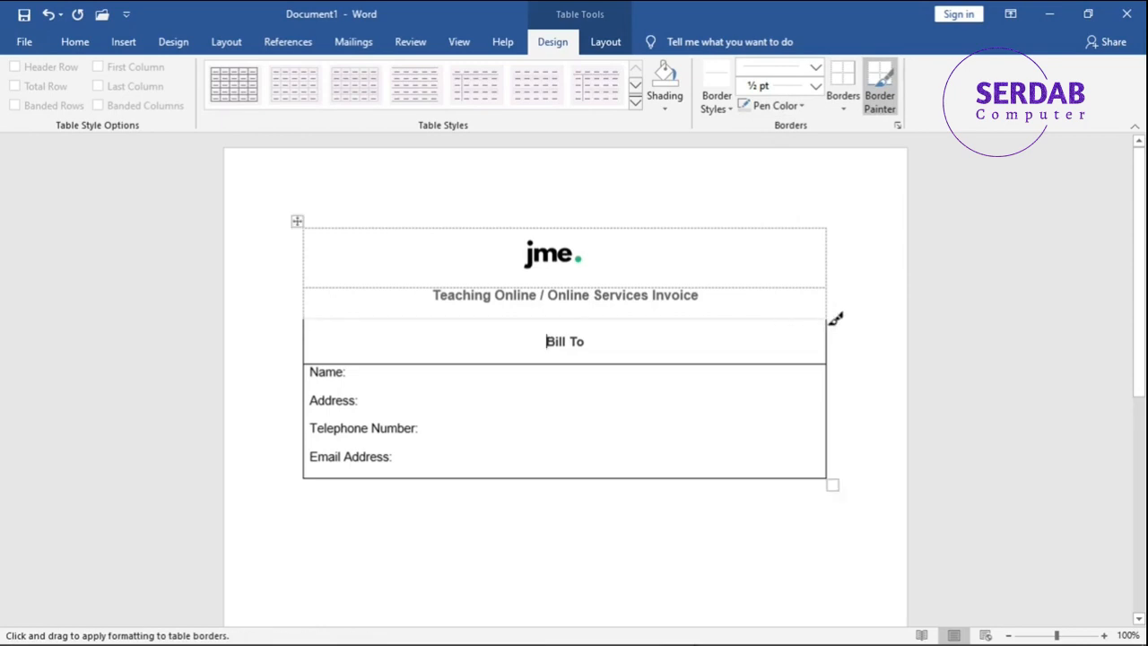
pyautogui.click(812, 358)
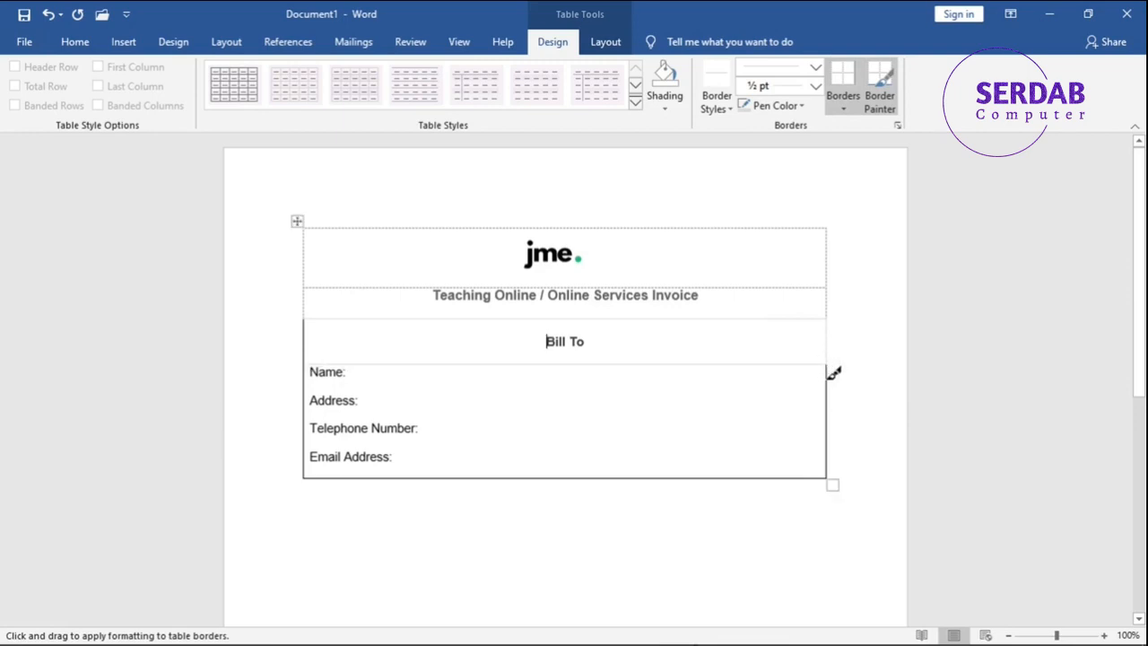
pyautogui.click(829, 387)
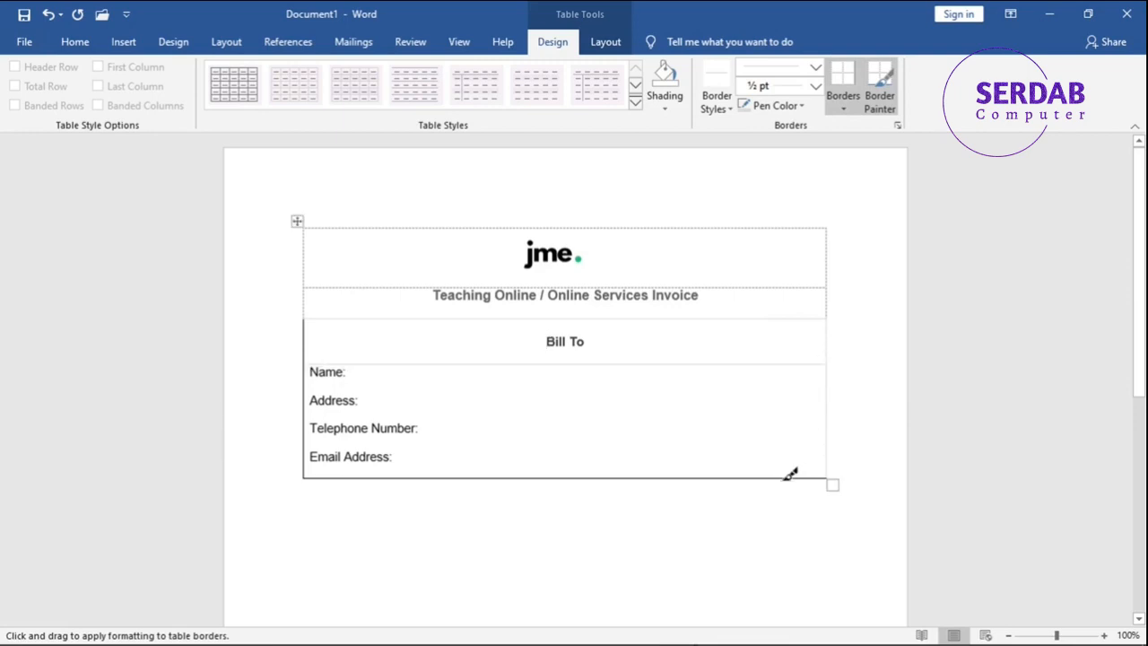
pyautogui.click(775, 477)
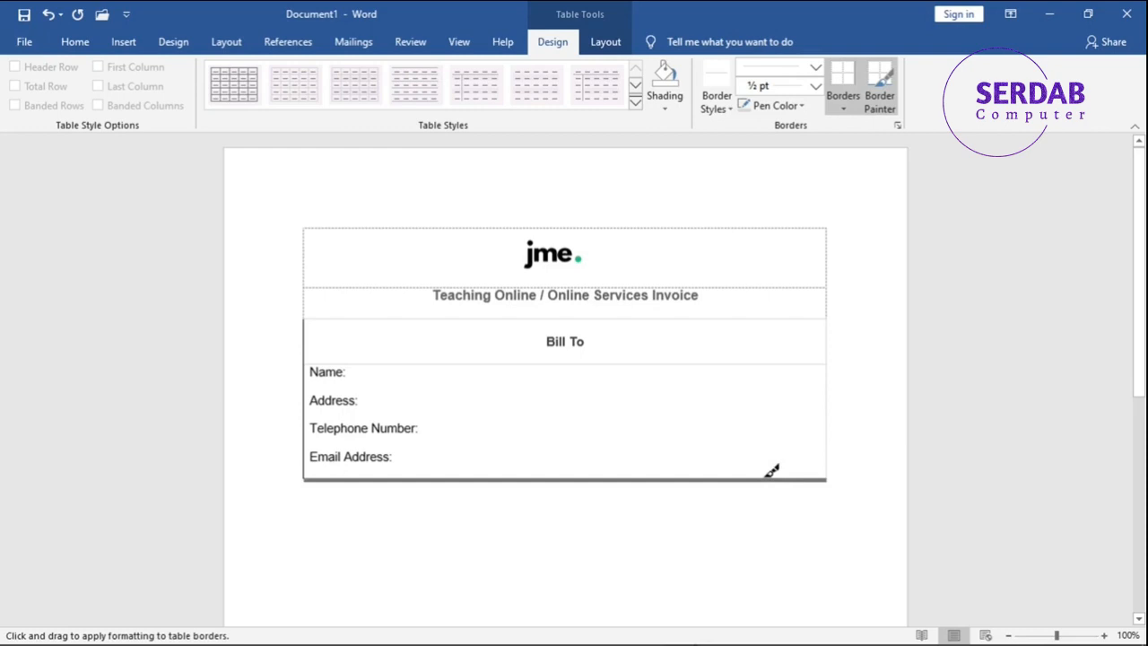
pyautogui.click(306, 412)
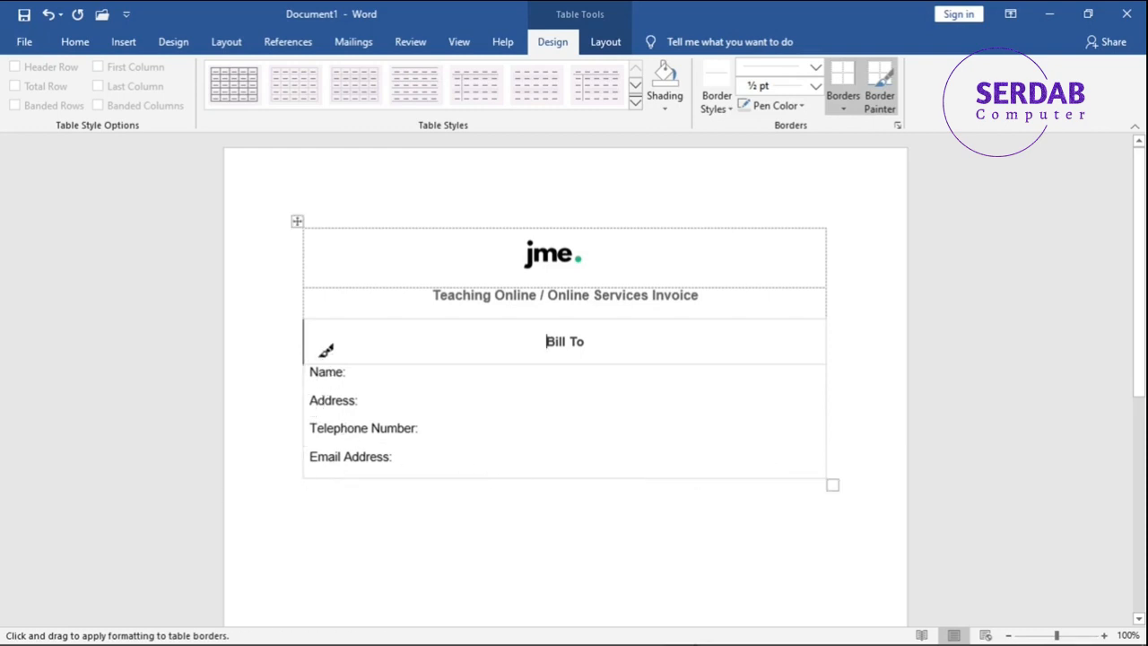
# Step: Paint the left edge of the Bill To heading row with a 3 pt green border
pyautogui.click(815, 86)
pyautogui.click(806, 239)
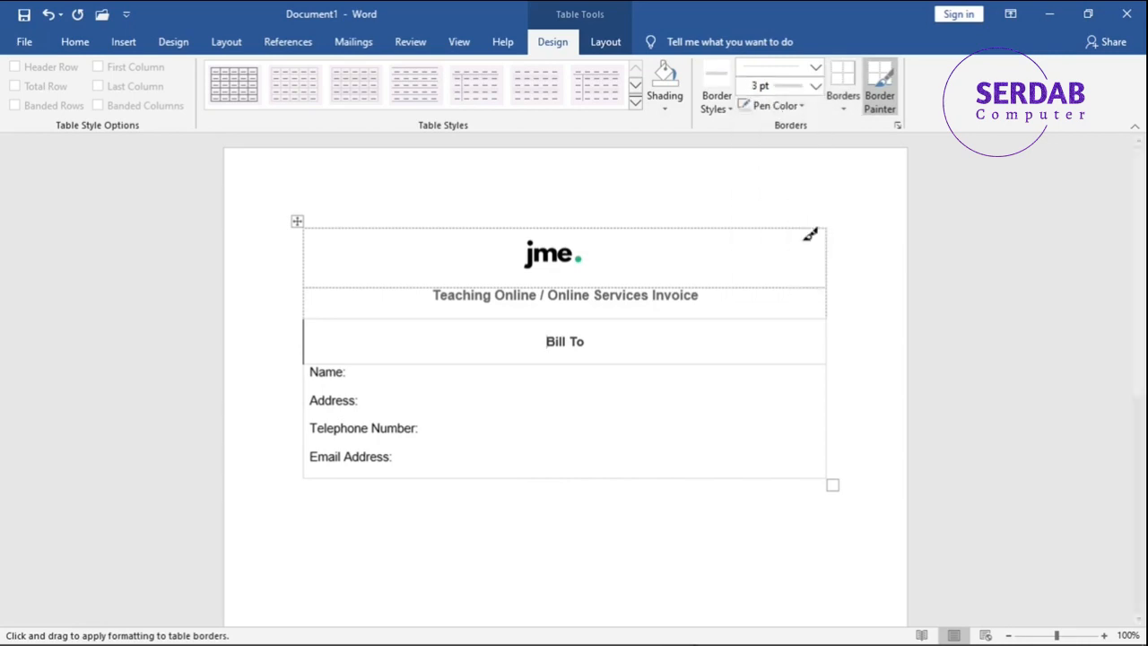
pyautogui.click(818, 68)
pyautogui.click(816, 68)
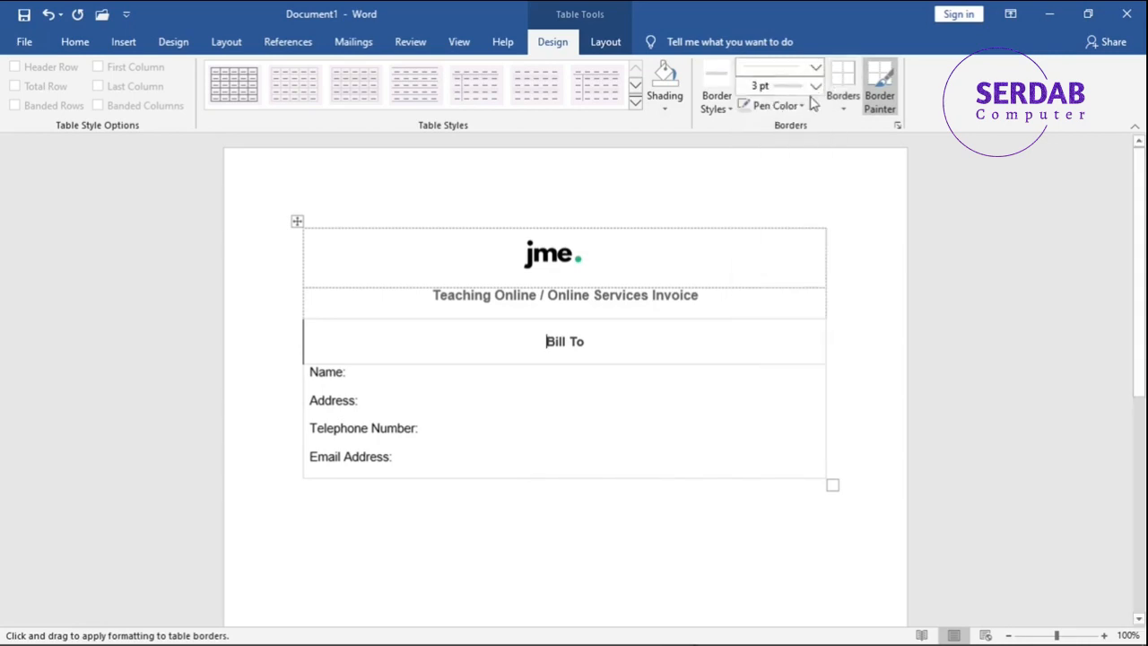
pyautogui.click(802, 106)
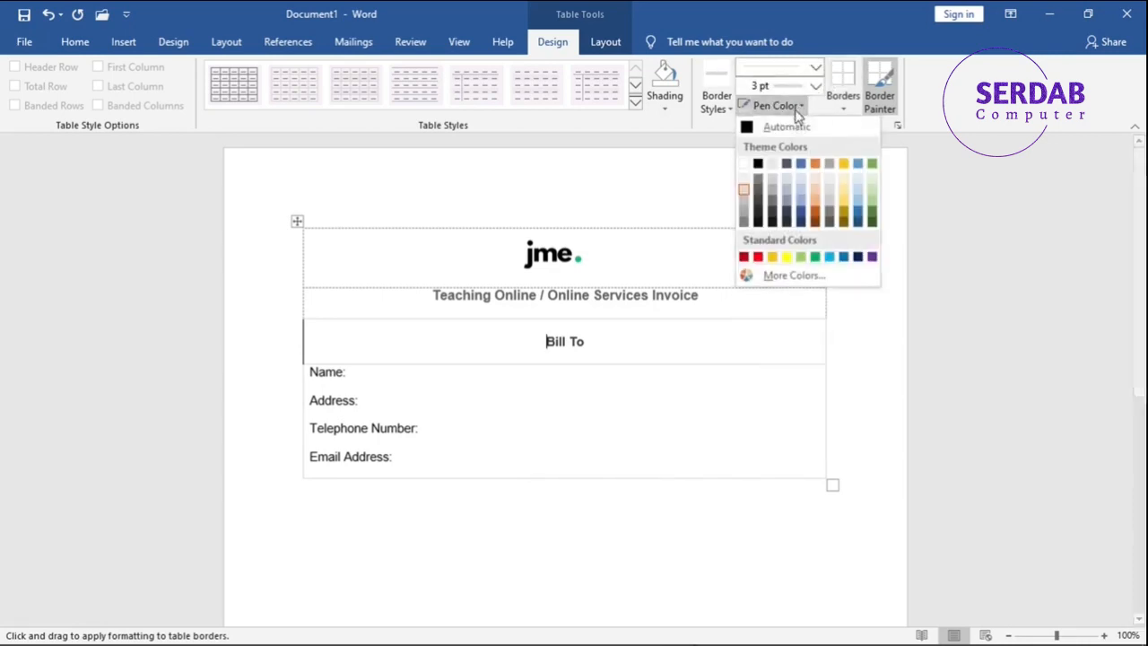
pyautogui.click(815, 258)
pyautogui.click(312, 325)
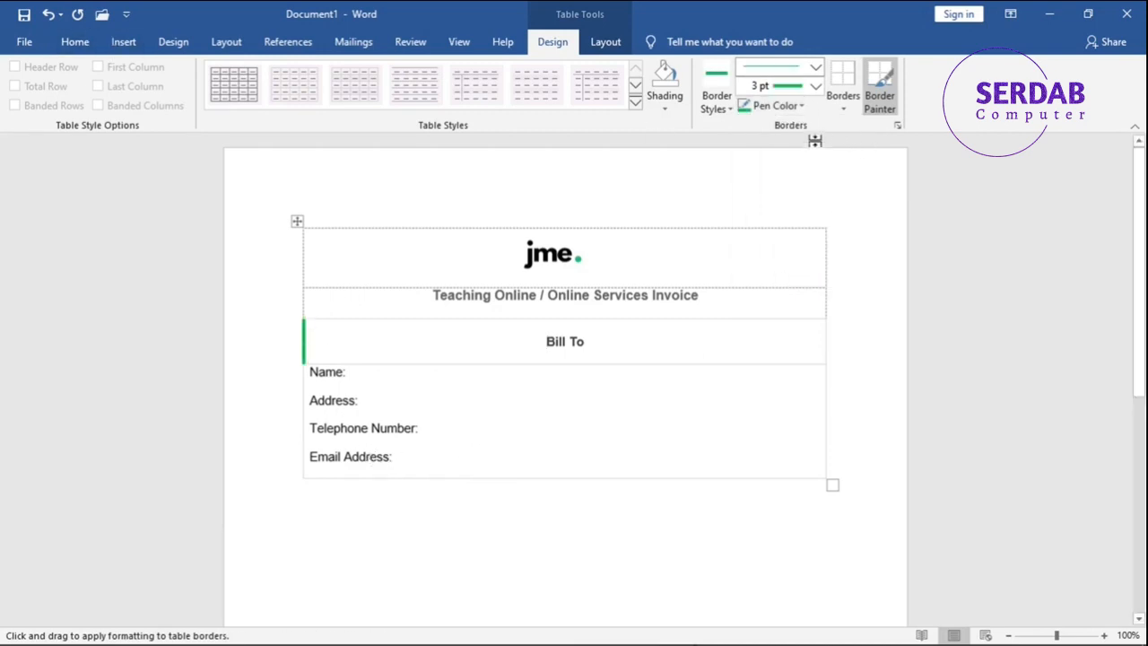
pyautogui.press('Escape')
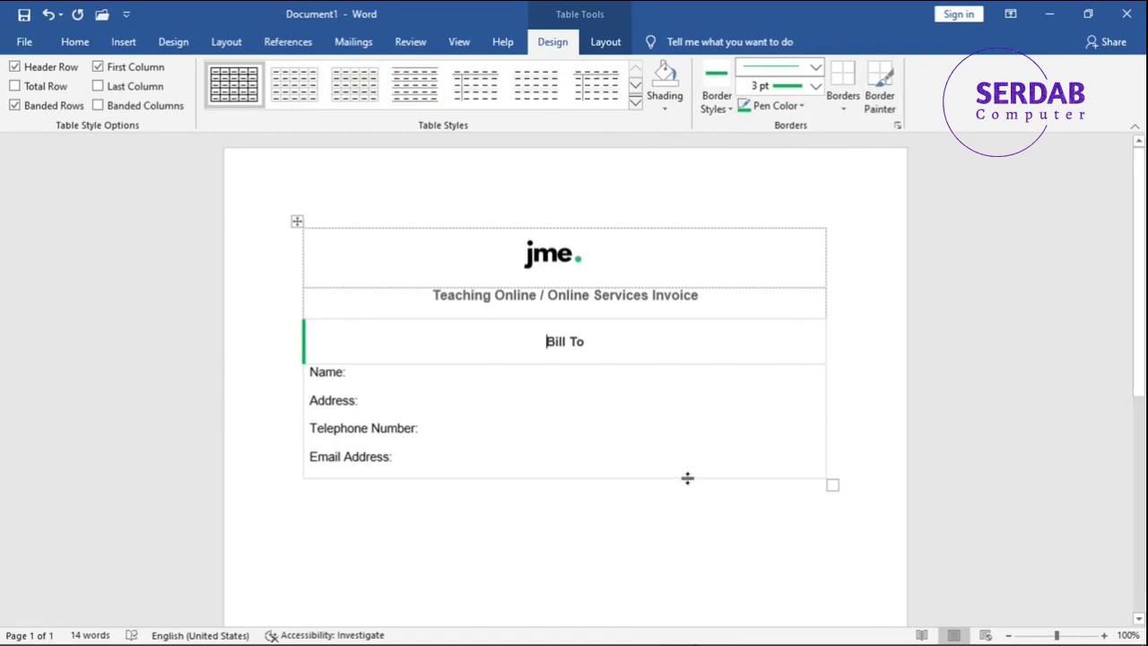
# Step: Turn off the gridlines view for the invoice table
pyautogui.click(618, 535)
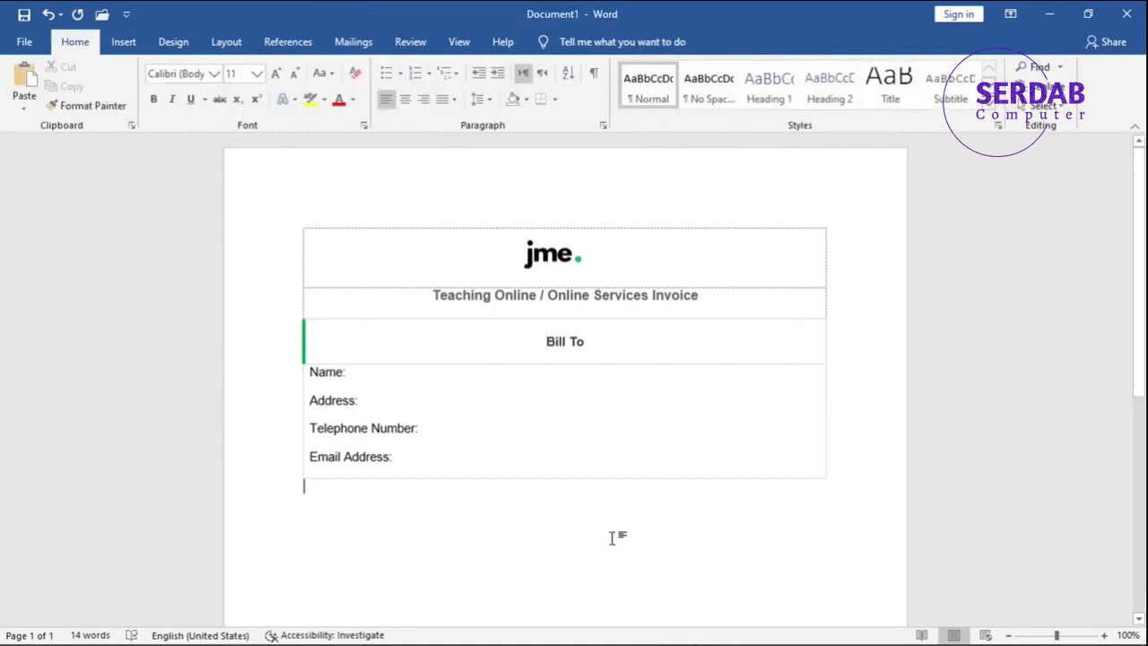
pyautogui.click(563, 354)
pyautogui.click(357, 594)
pyautogui.click(529, 340)
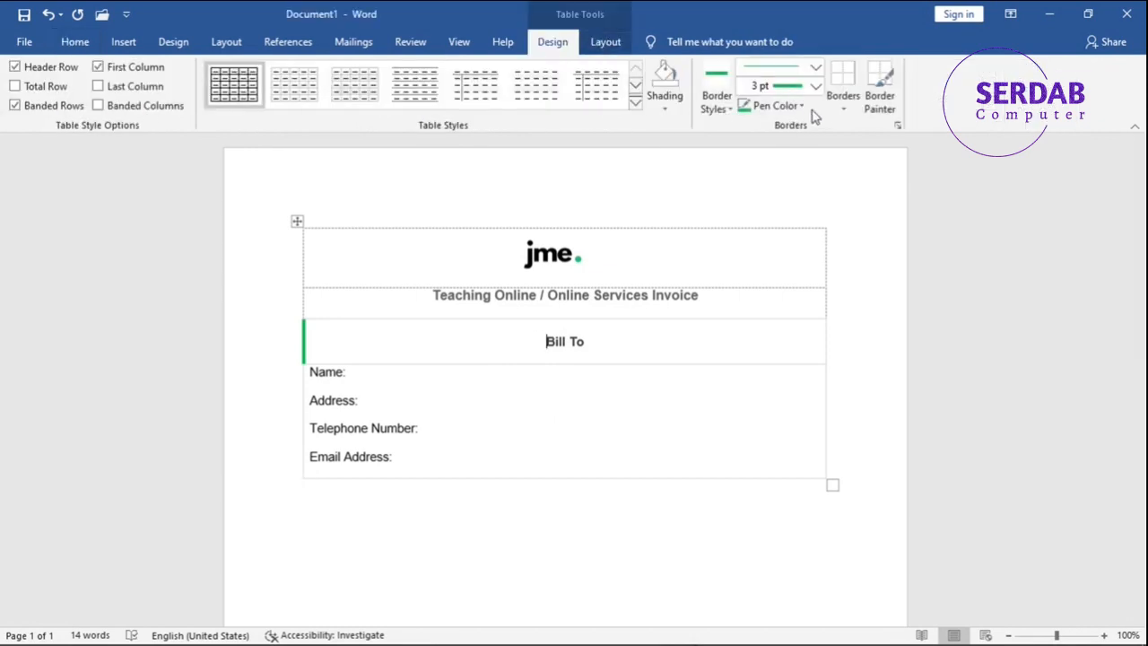
pyautogui.click(839, 105)
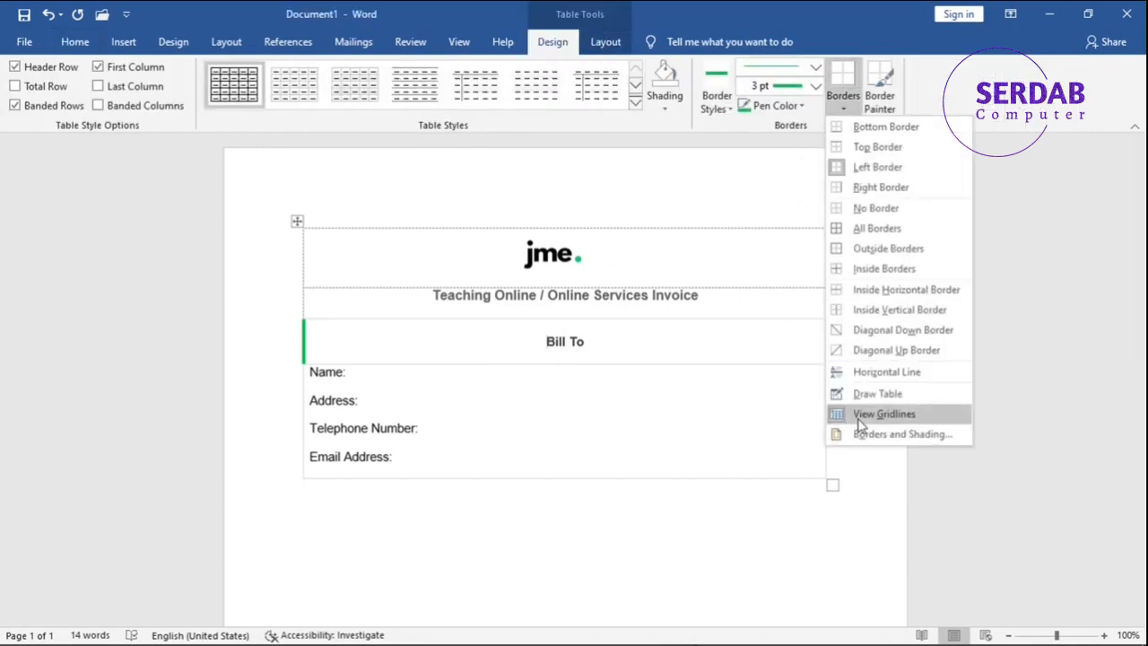
pyautogui.click(830, 414)
pyautogui.click(653, 551)
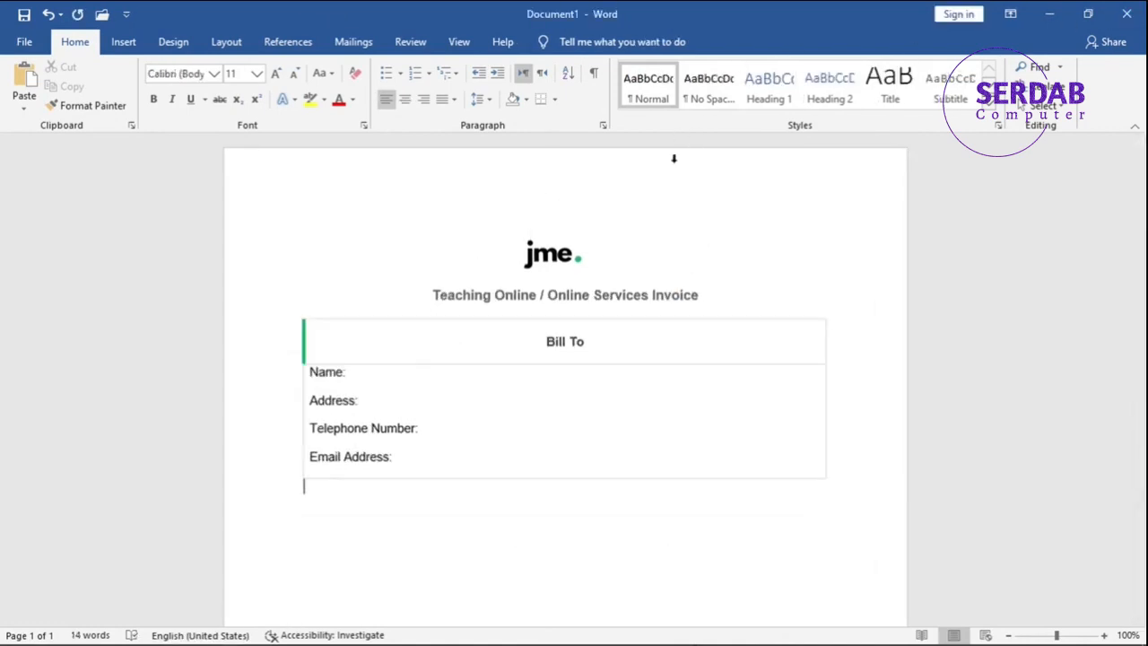
# Step: Move the whole invoice table, including its logo, slightly higher on the page
pyautogui.click(549, 260)
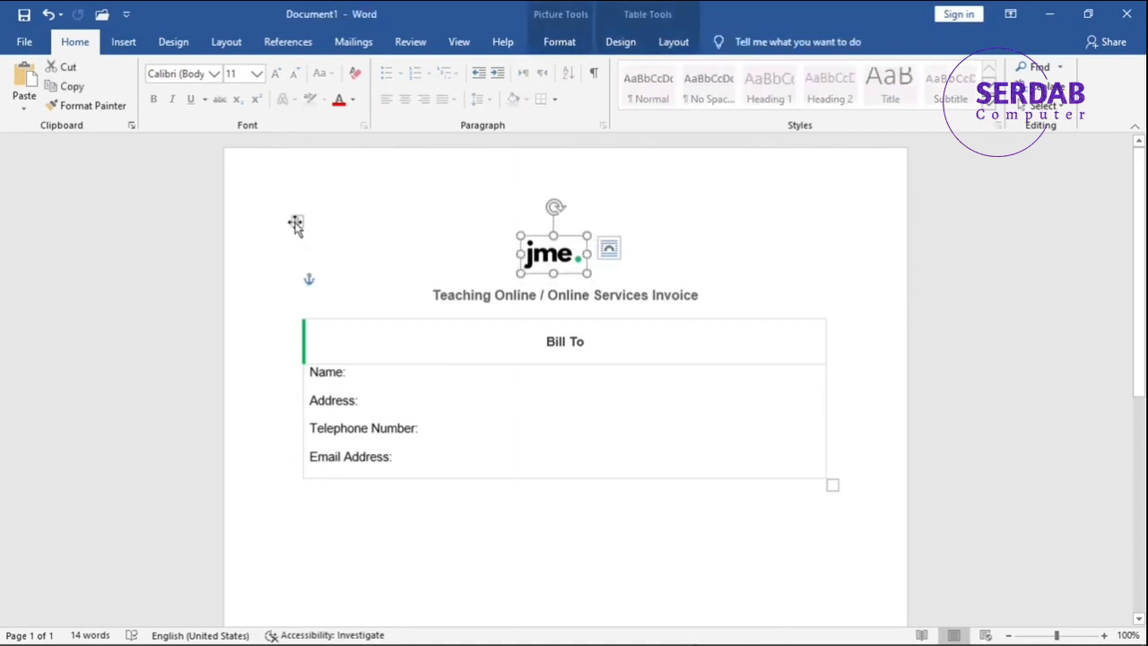
pyautogui.click(296, 217)
pyautogui.moveTo(296, 217)
pyautogui.mouseDown()
pyautogui.moveTo(294, 166)
pyautogui.moveTo(299, 206)
pyautogui.mouseUp()
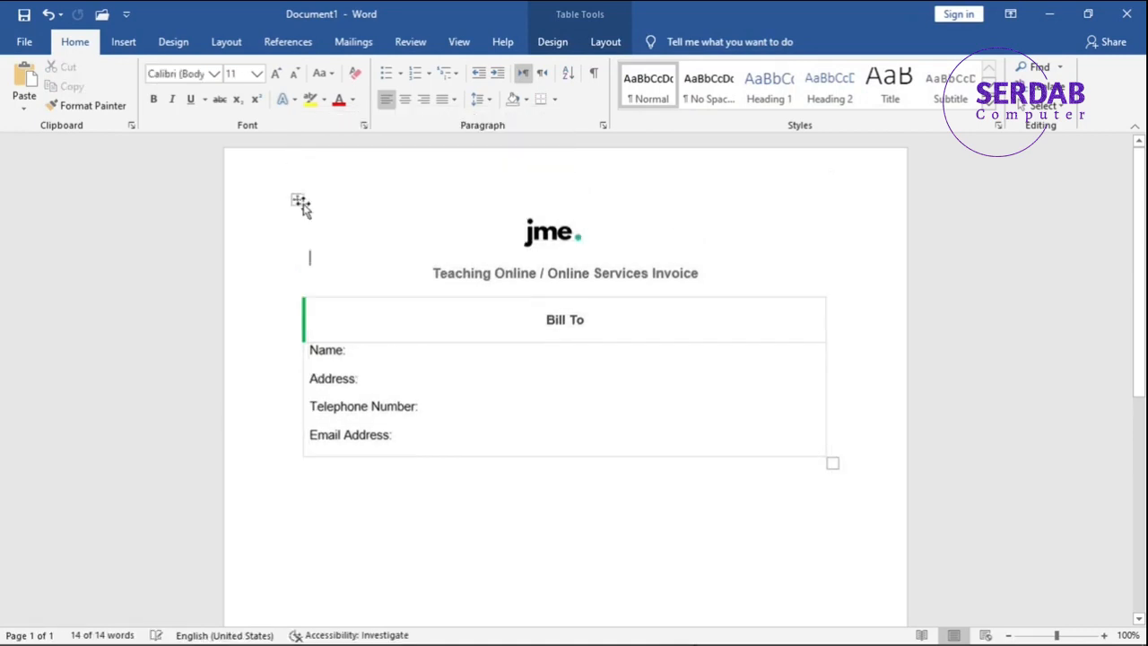
pyautogui.click(404, 516)
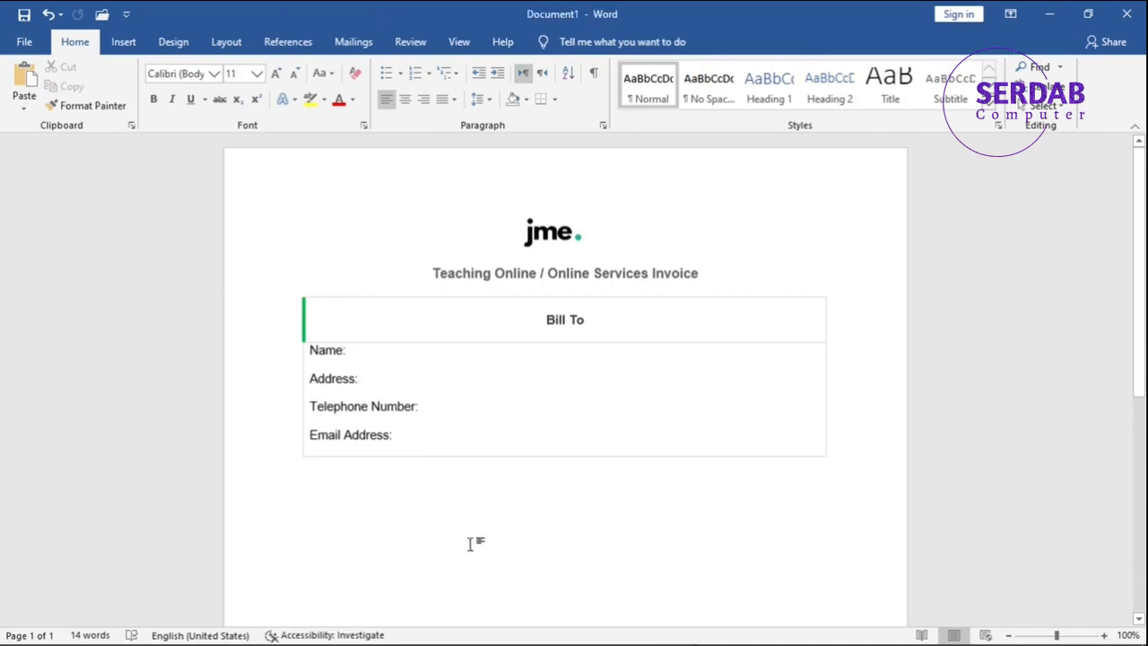
# Step: Compare the layout with the reference invoice and set the new document's page margins to Narrow (0.5" on all sides)
pyautogui.hotkey('alt', 'Tab')
pyautogui.scroll(-4, 512, 443)
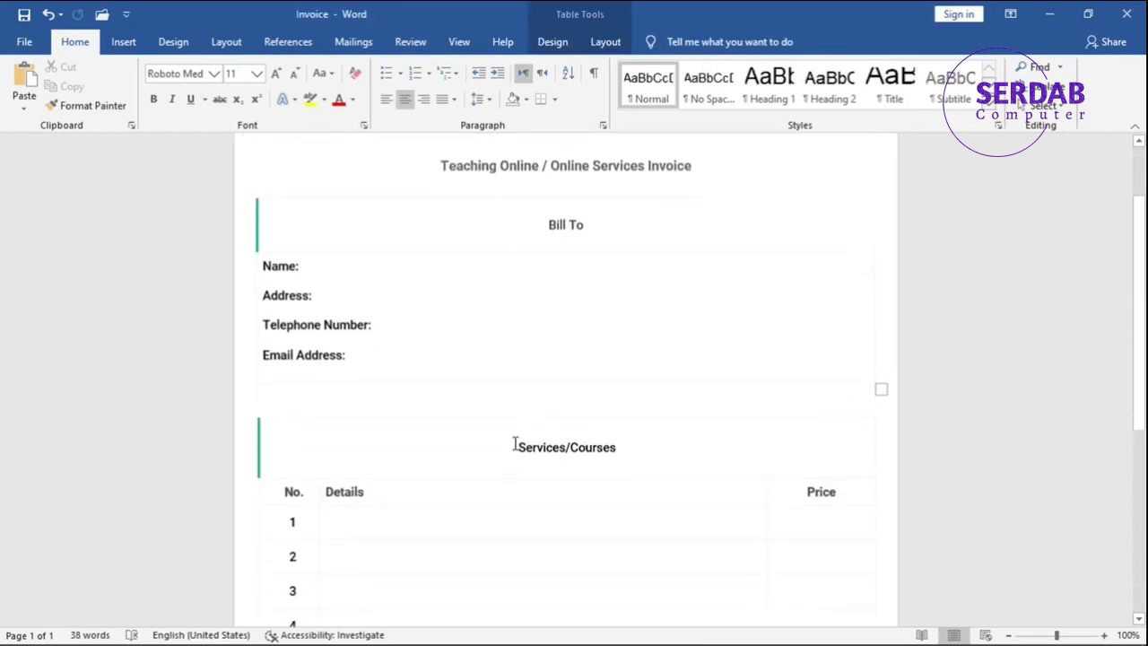
pyautogui.hotkey('alt', 'Tab')
pyautogui.scroll(-2, 516, 443)
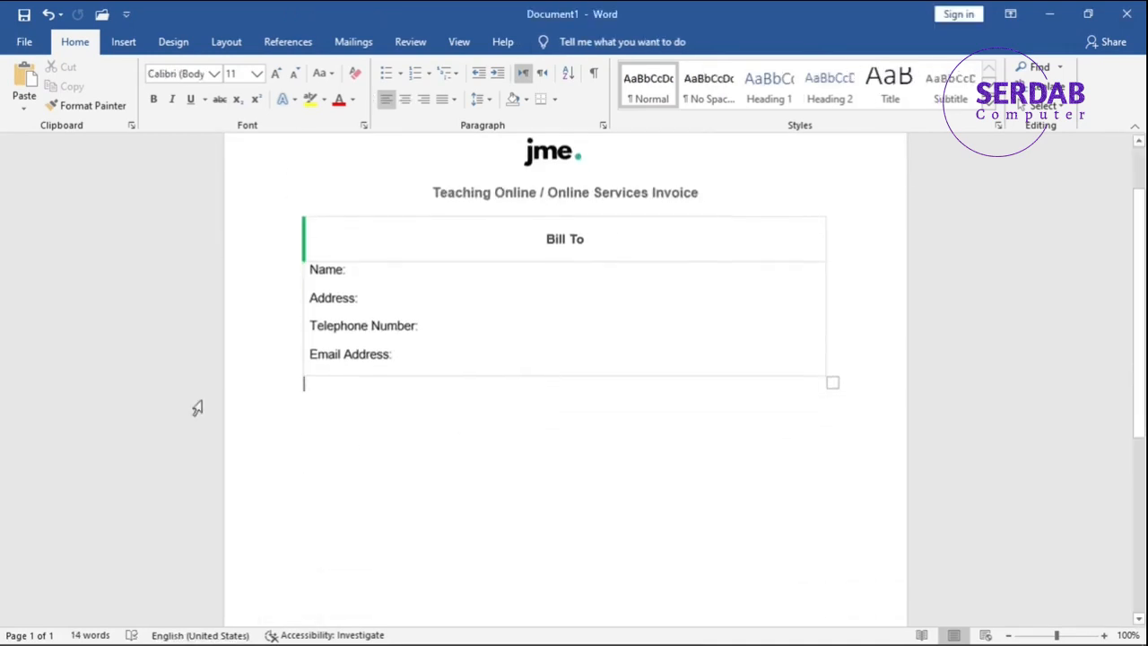
pyautogui.scroll(2, 288, 341)
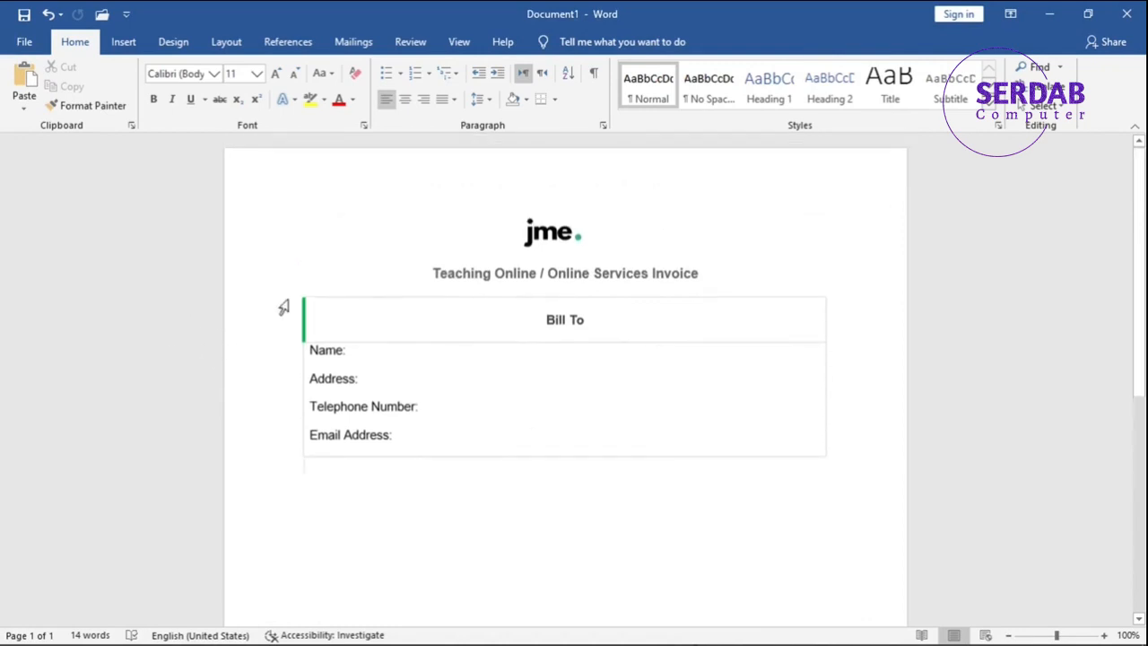
pyautogui.click(217, 44)
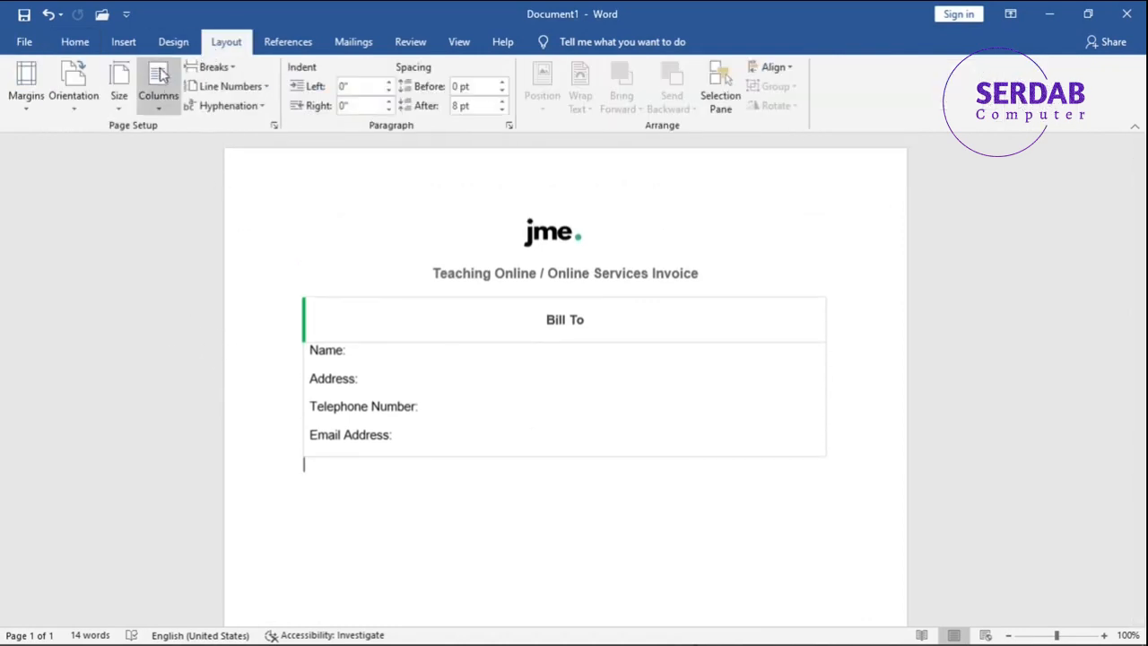
pyautogui.click(37, 104)
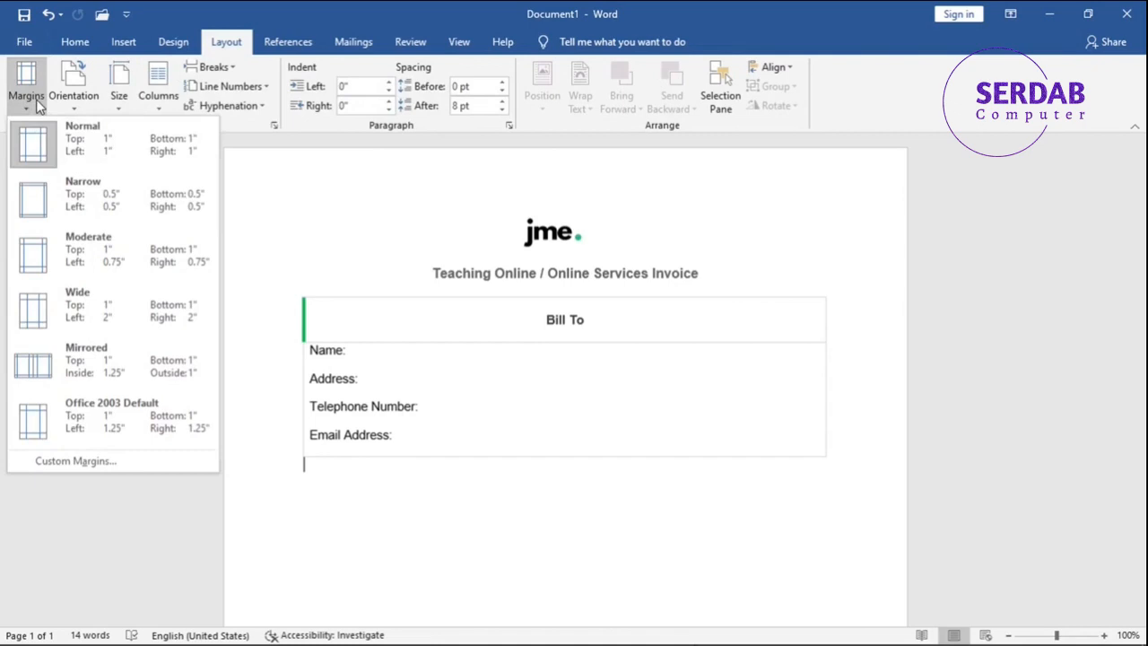
pyautogui.click(52, 224)
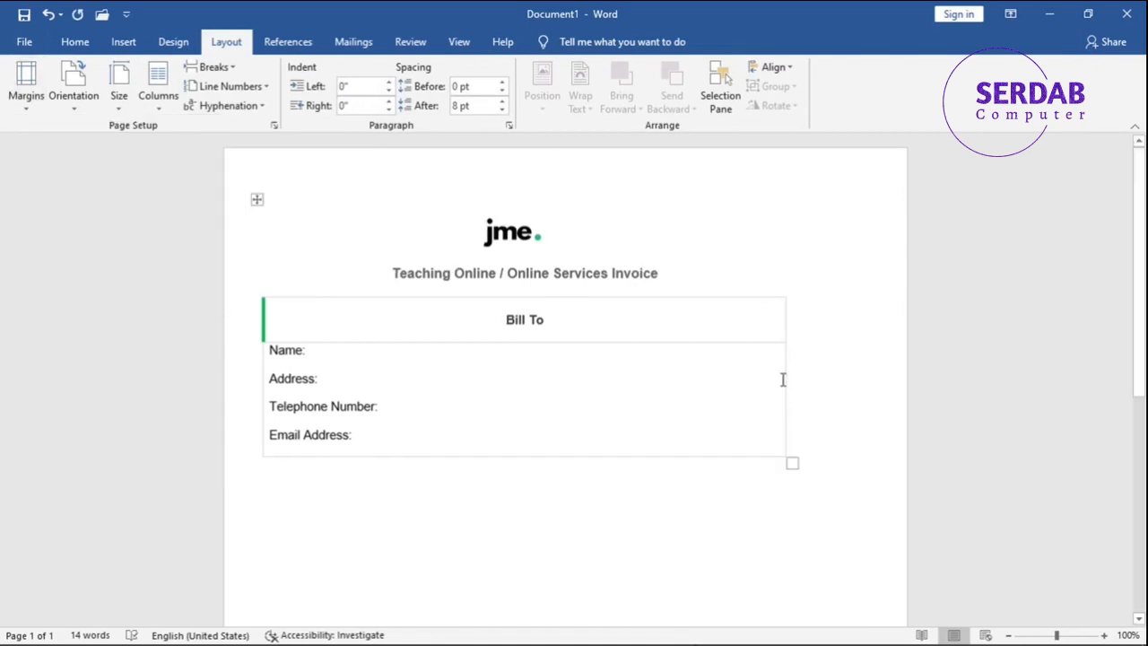
# Step: Widen the table to reach the opposite page margin and re-centre the jme logo above the invoice title
pyautogui.moveTo(795, 465); pyautogui.dragTo(870, 466)
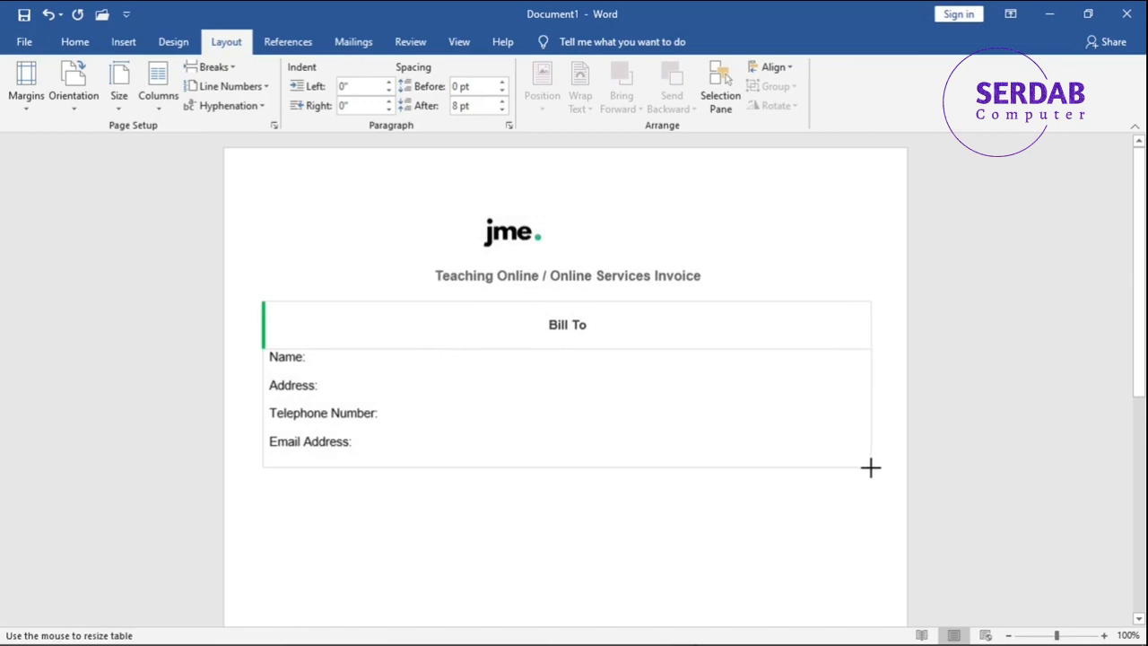
pyautogui.click(546, 226)
pyautogui.moveTo(546, 226); pyautogui.dragTo(579, 231)
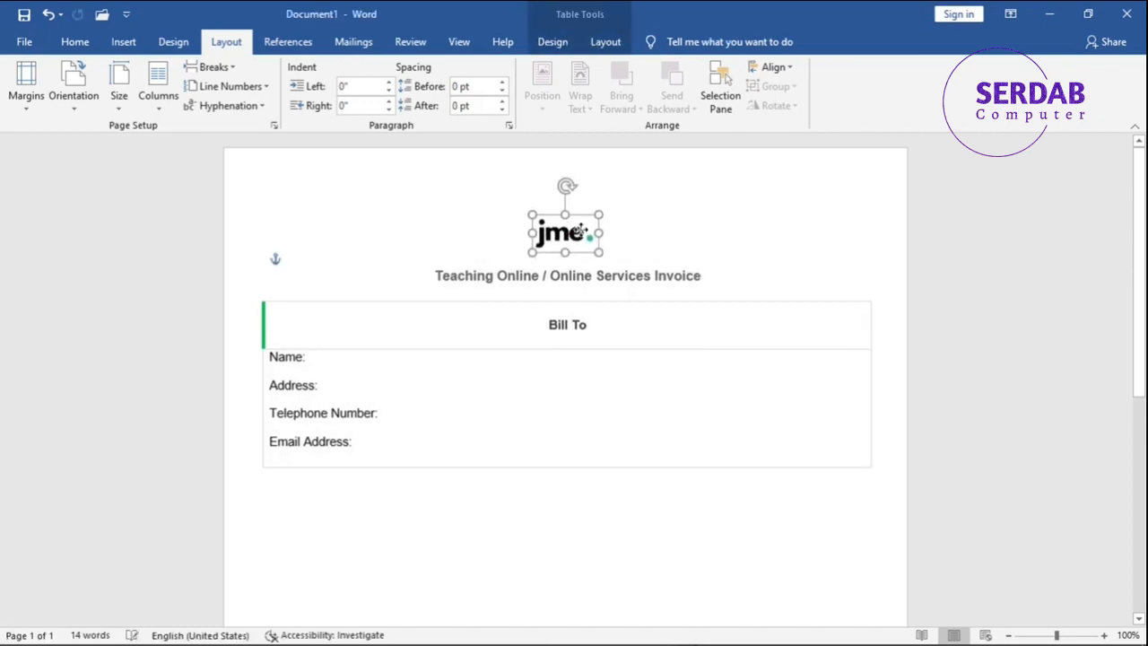
pyautogui.click(654, 536)
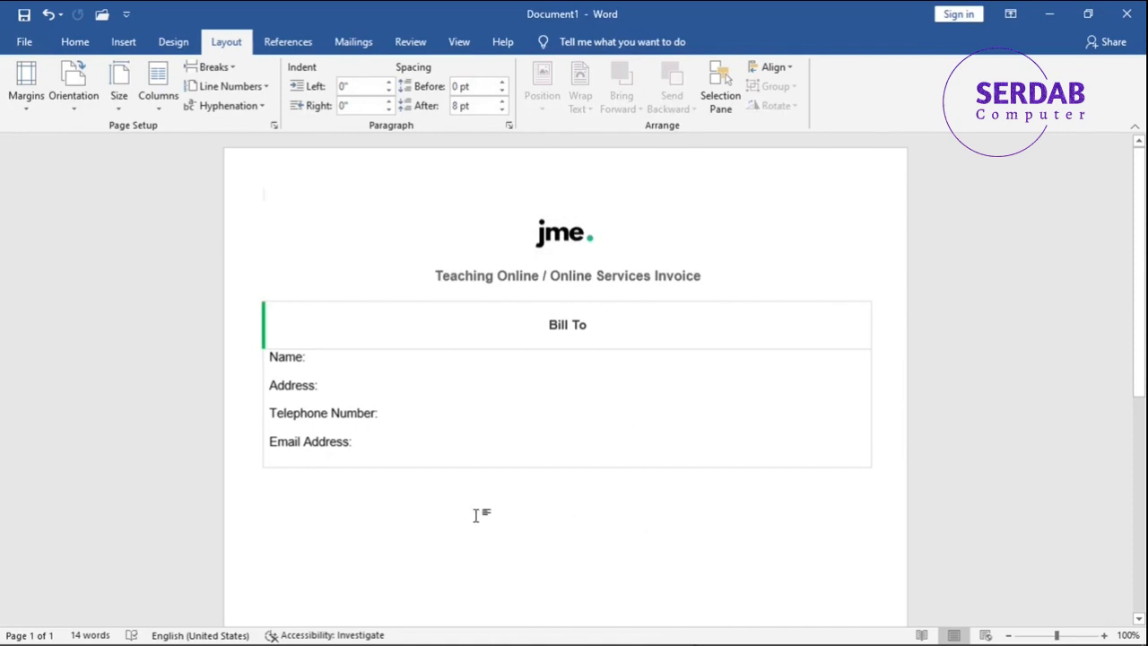
# Step: Check the Services/Courses section in the reference invoice and add a blank paragraph below the Bill To table in the new document
pyautogui.click(520, 428)
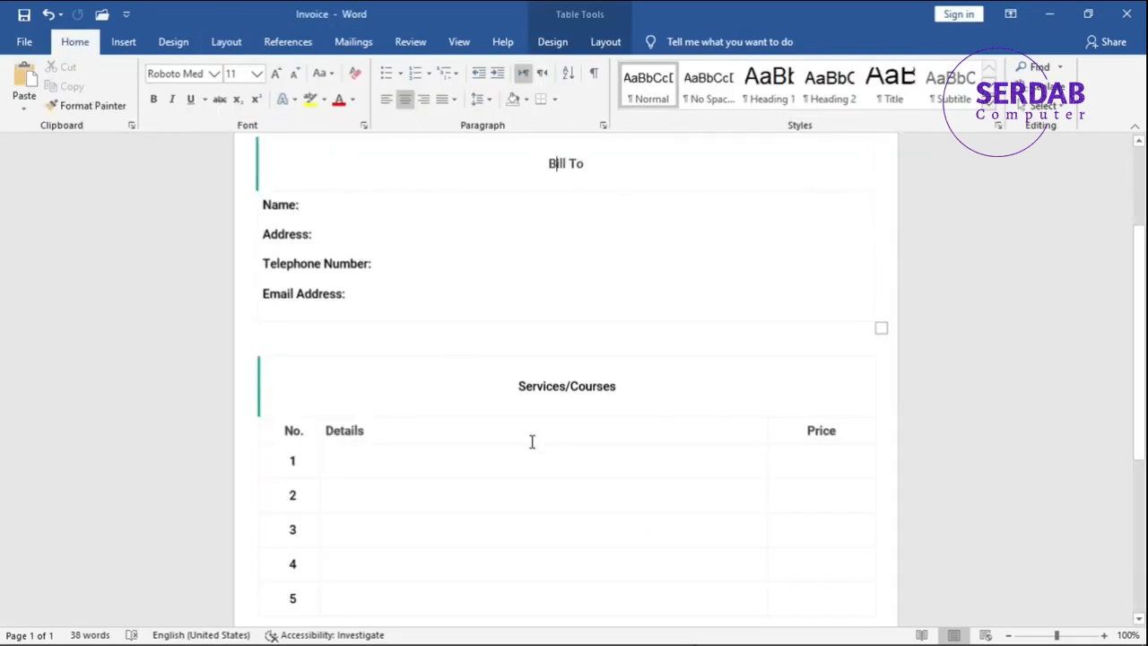
pyautogui.scroll(-3, 532, 441)
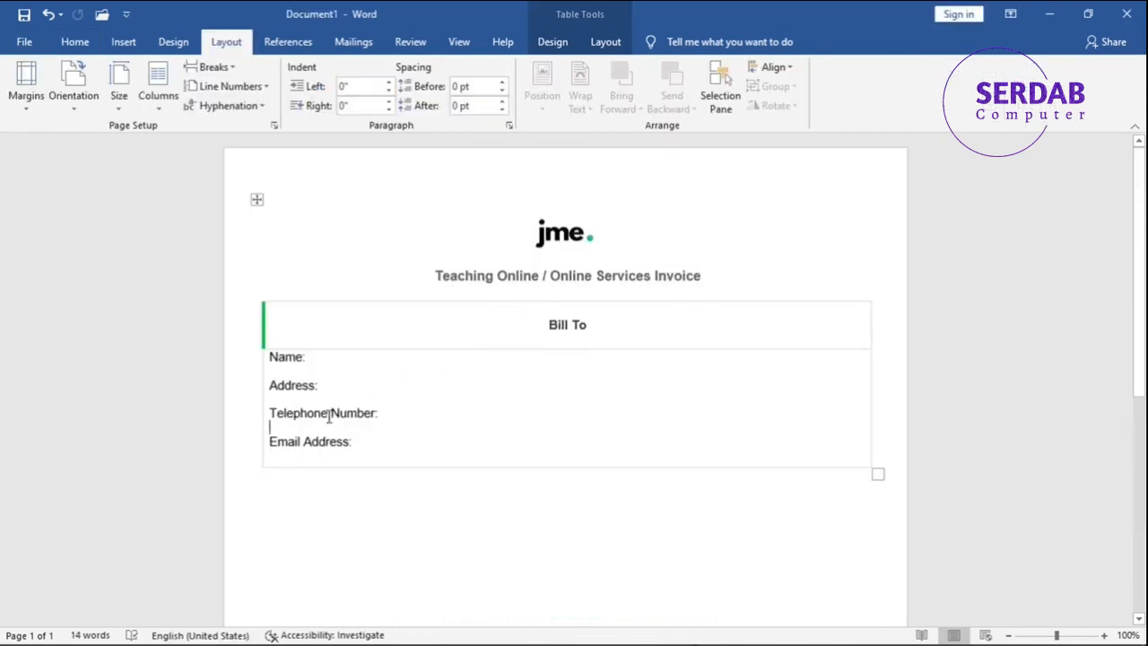
pyautogui.click(269, 480)
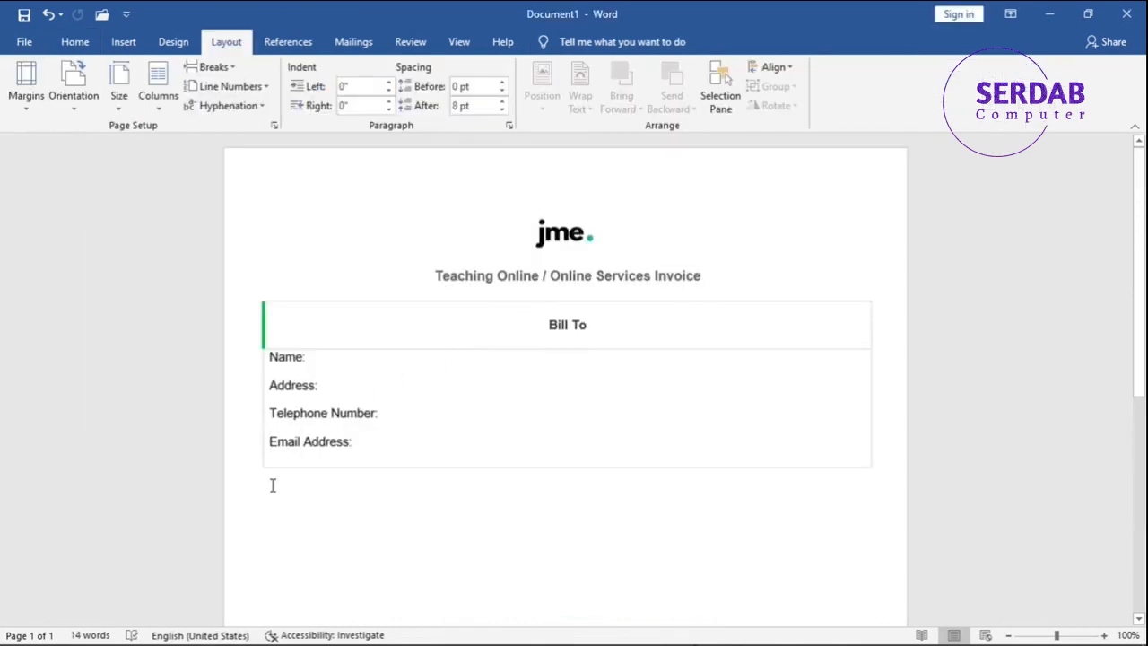
pyautogui.press('Return')
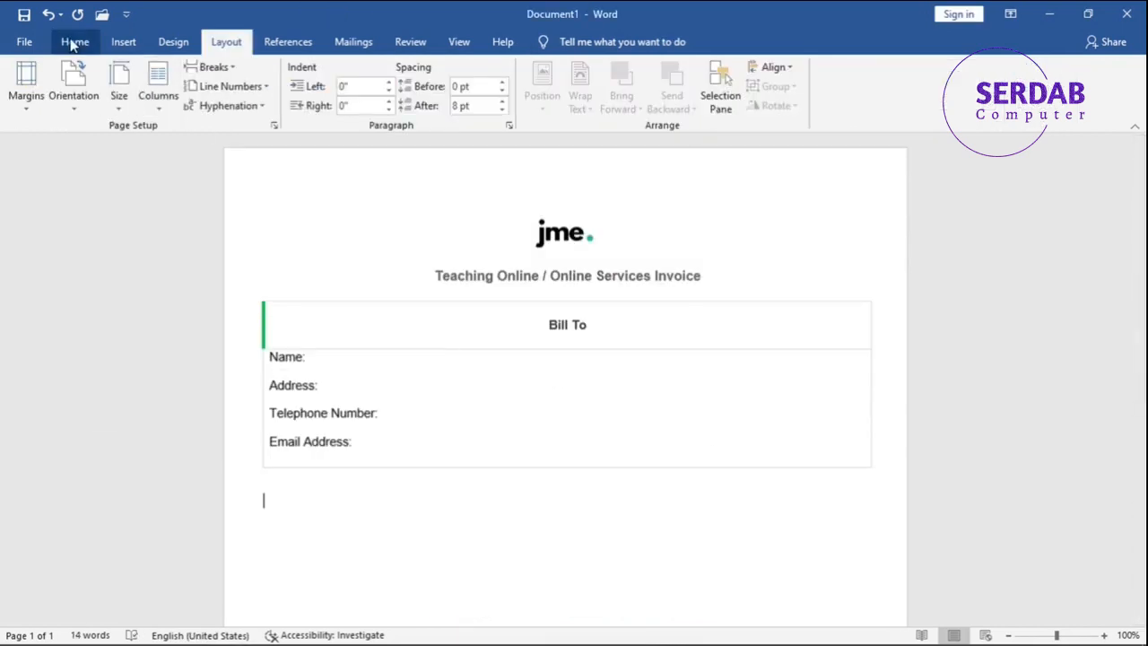
pyautogui.click(73, 42)
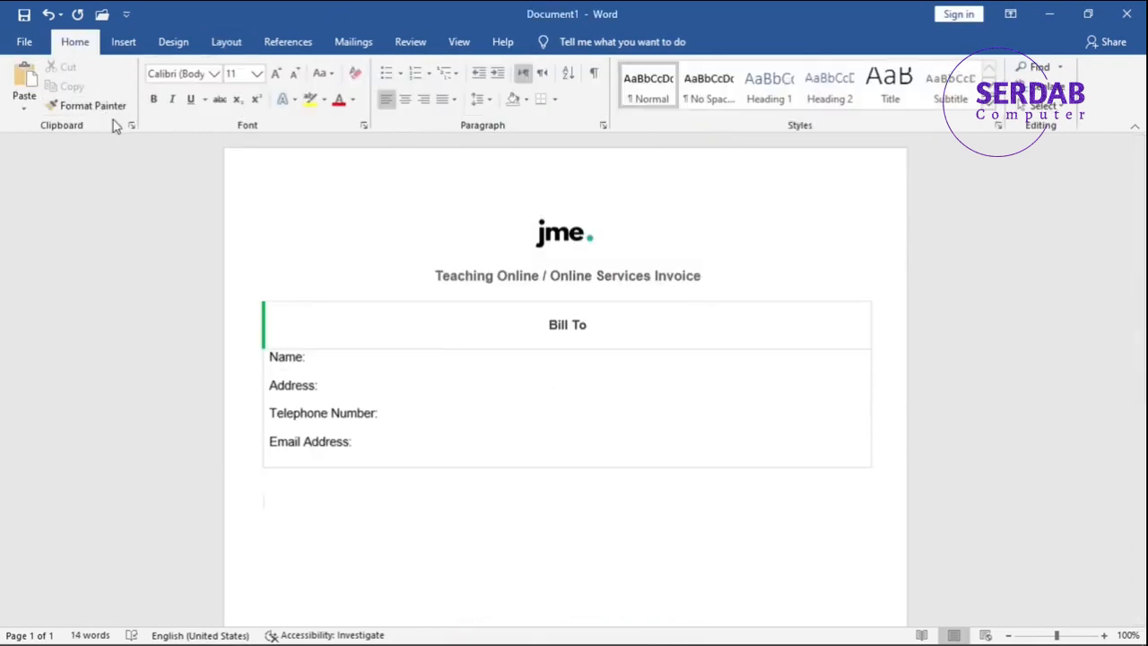
# Step: Insert a three-column table below the Bill To table, add a second row, and merge the top row into one cell
pyautogui.click(124, 42)
pyautogui.click(118, 90)
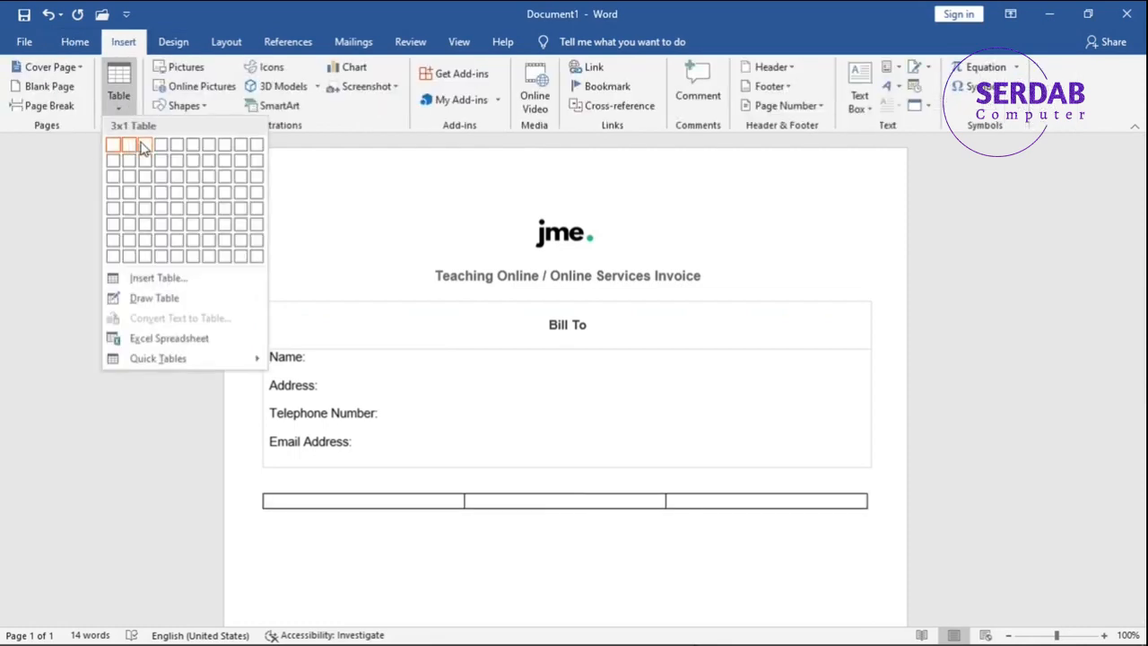
pyautogui.click(144, 146)
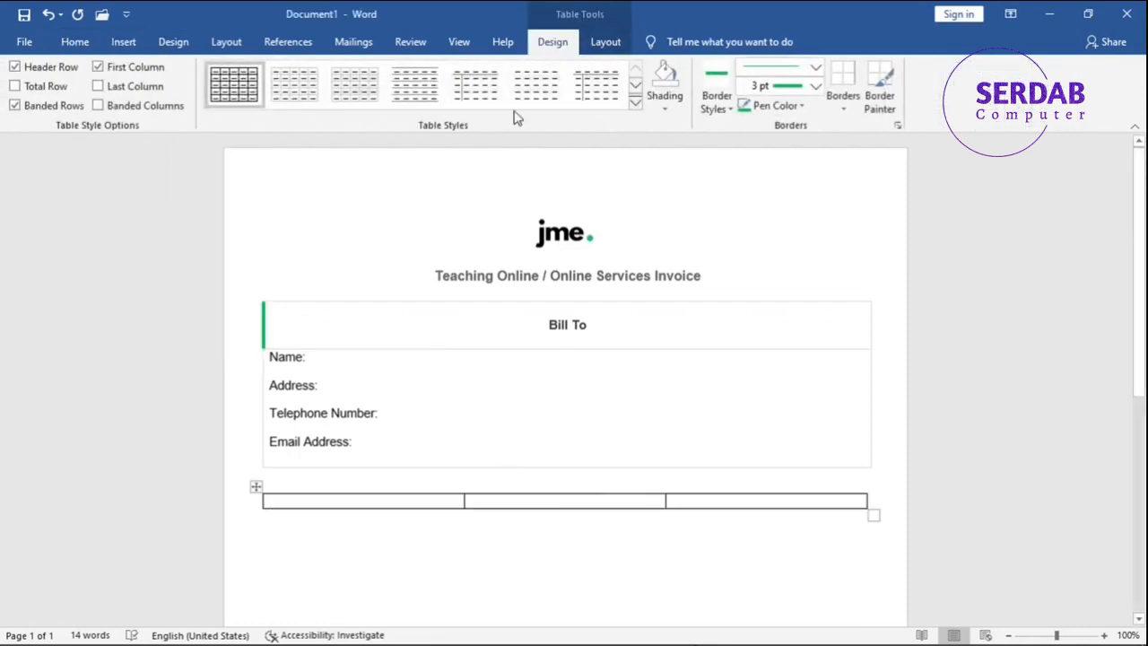
pyautogui.click(596, 43)
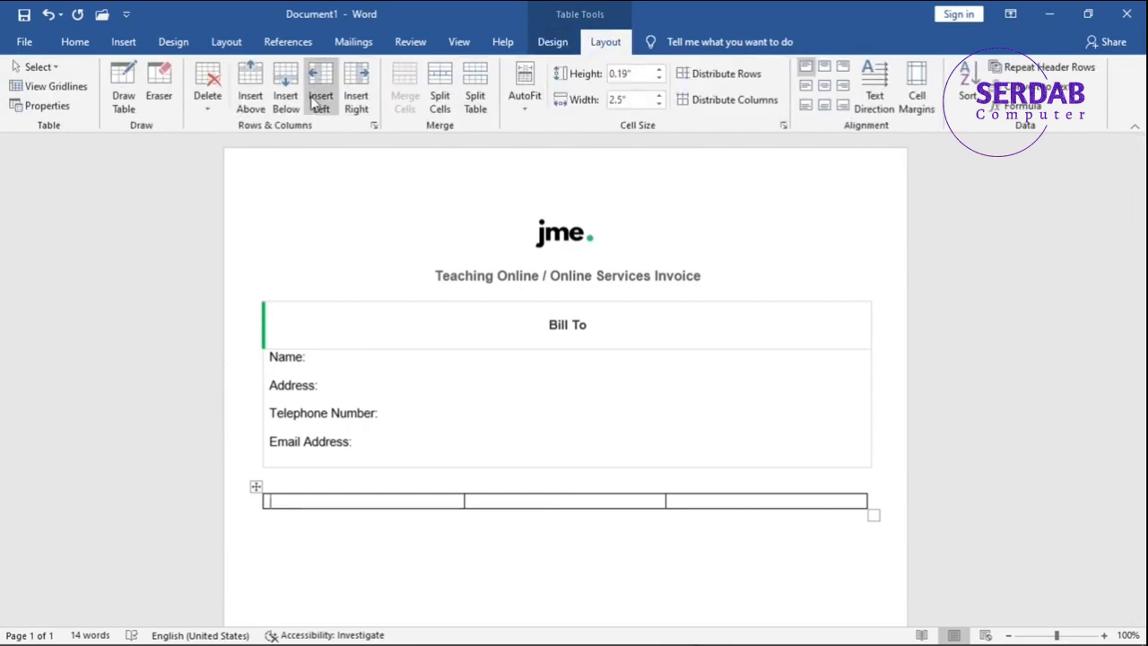
pyautogui.click(276, 102)
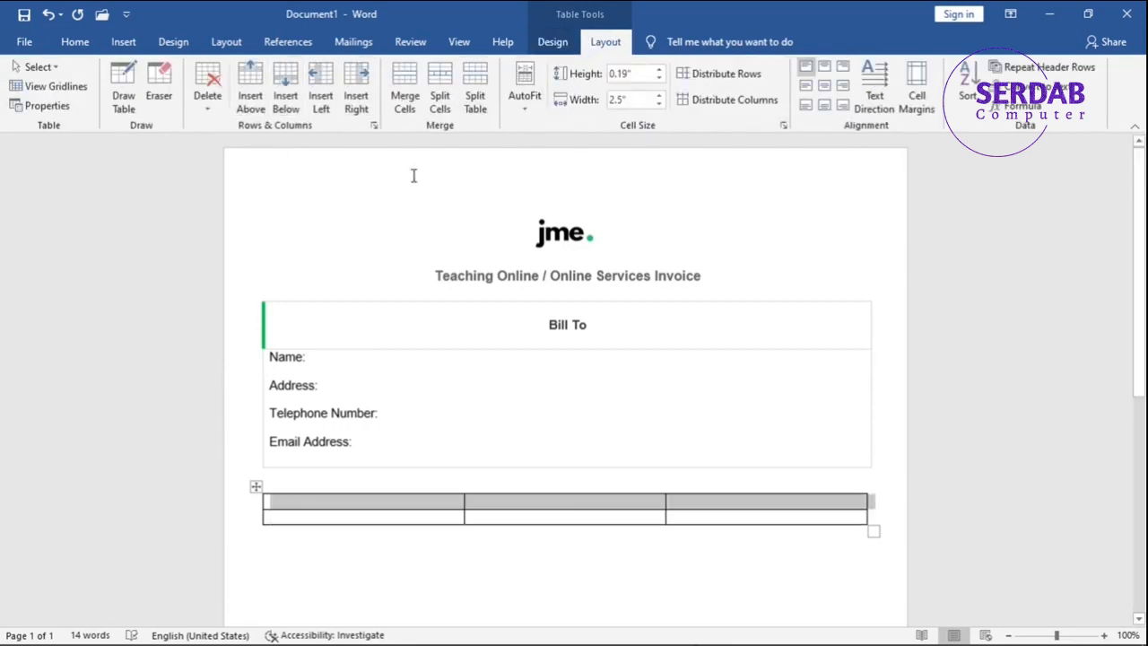
pyautogui.click(404, 97)
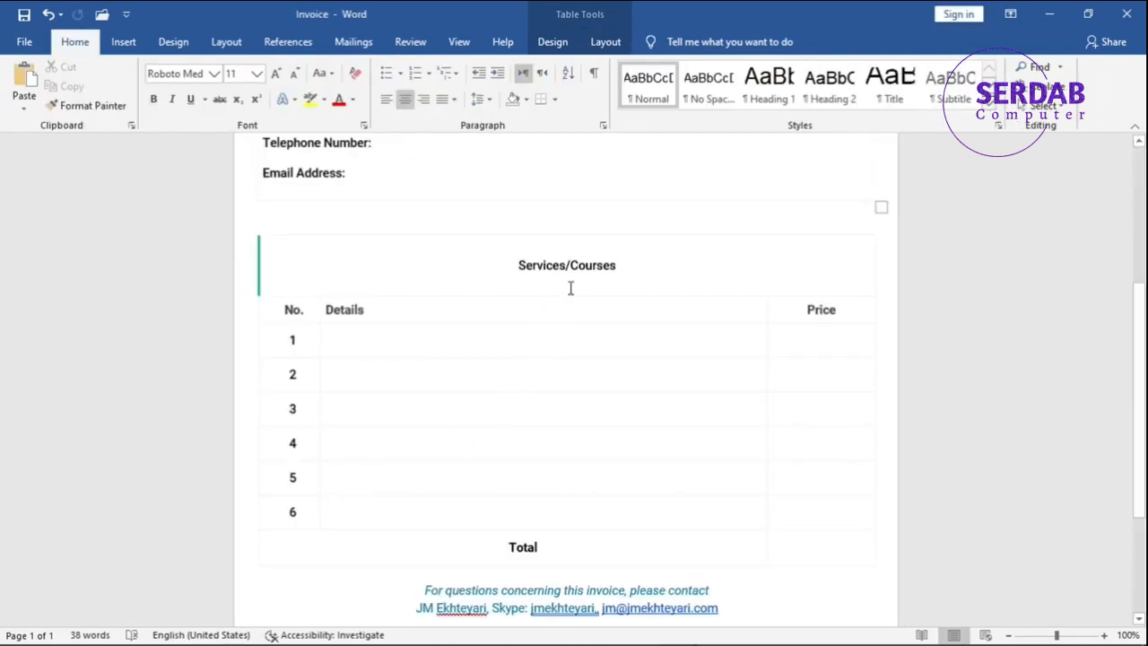
# Step: Copy the Services/Courses heading from the reference invoice into the new table's merged top cell and centre it
pyautogui.moveTo(619, 266); pyautogui.dragTo(513, 263)
pyautogui.hotkey('ctrl', 'c')
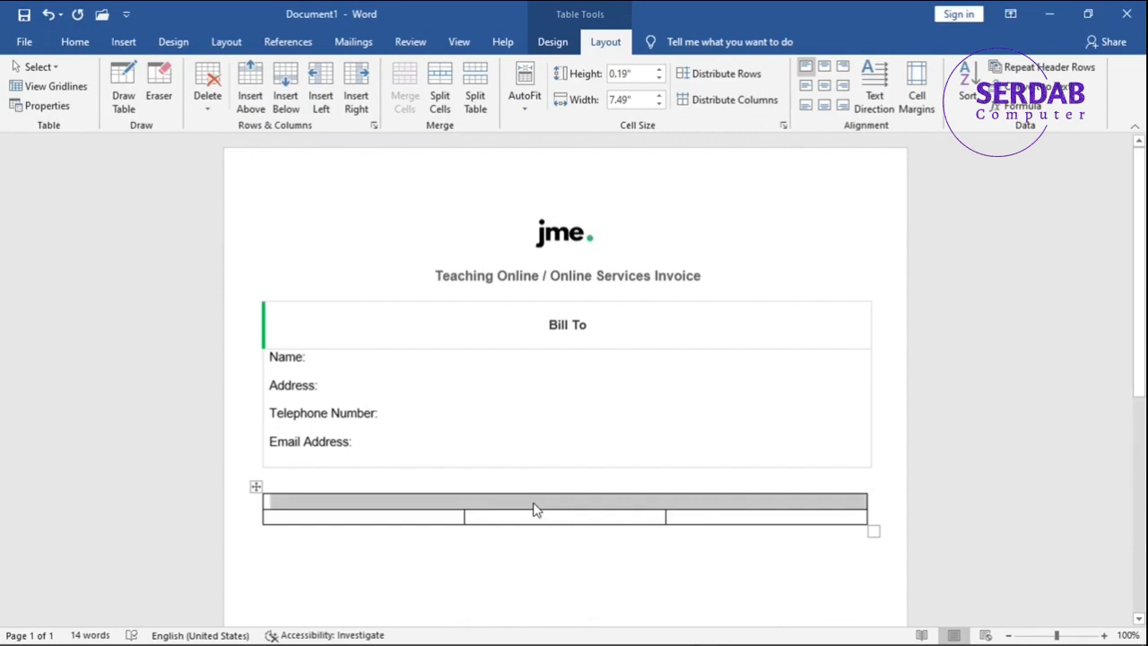
pyautogui.click(533, 510)
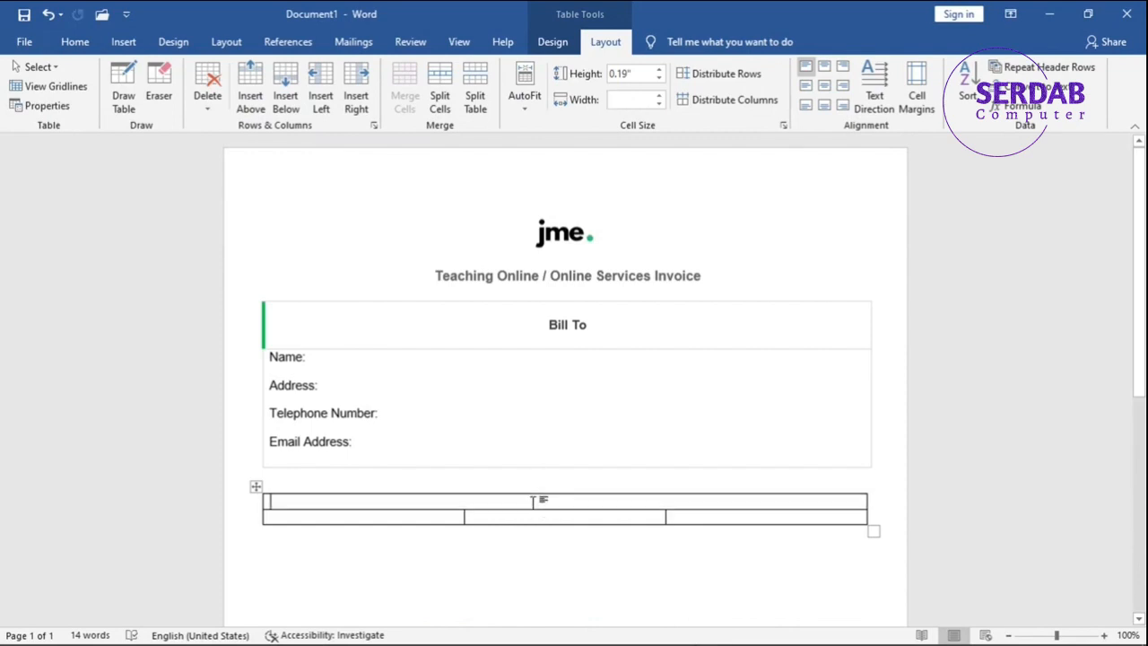
pyautogui.hotkey('ctrl', 'v')
pyautogui.hotkey('ctrl', 'e')
# Step: Copy the "No." column heading from the reference invoice into the first cell of the new table's second row
pyautogui.hotkey('alt', 'Tab')
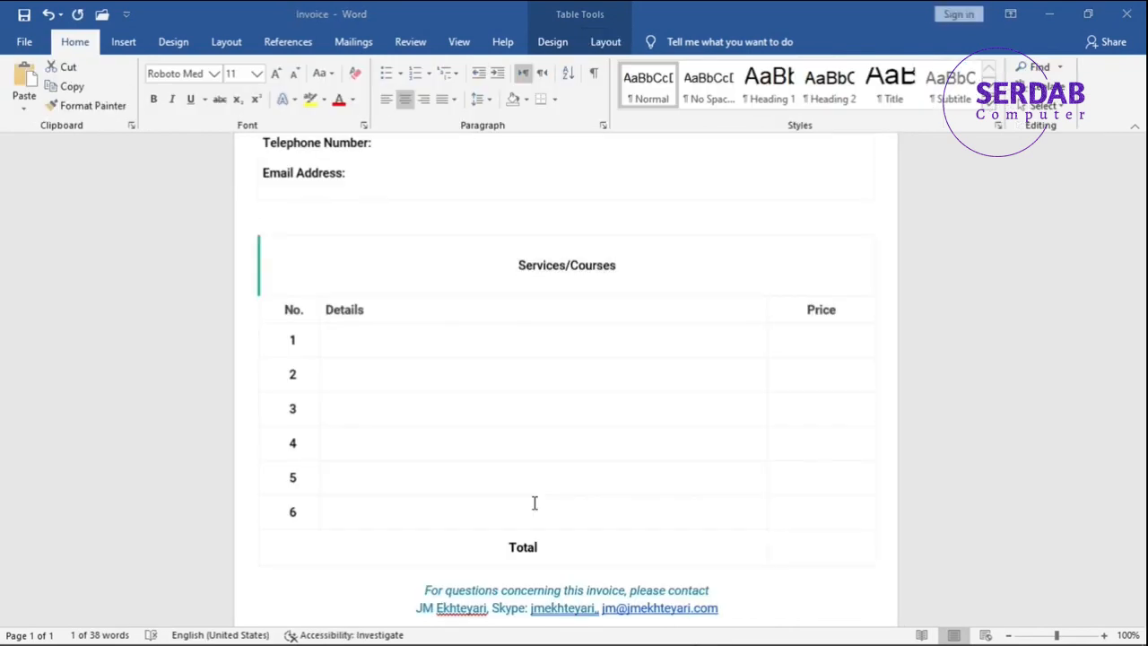
pyautogui.moveTo(306, 309); pyautogui.dragTo(284, 309)
pyautogui.hotkey('ctrl', 'c')
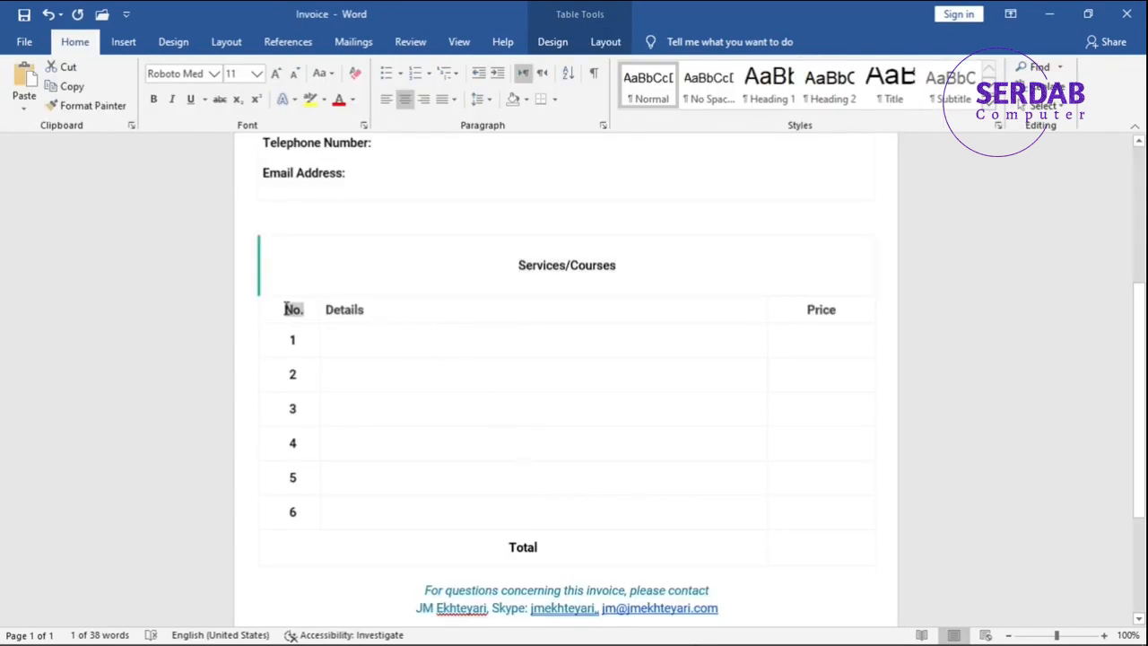
pyautogui.hotkey('alt', 'Tab')
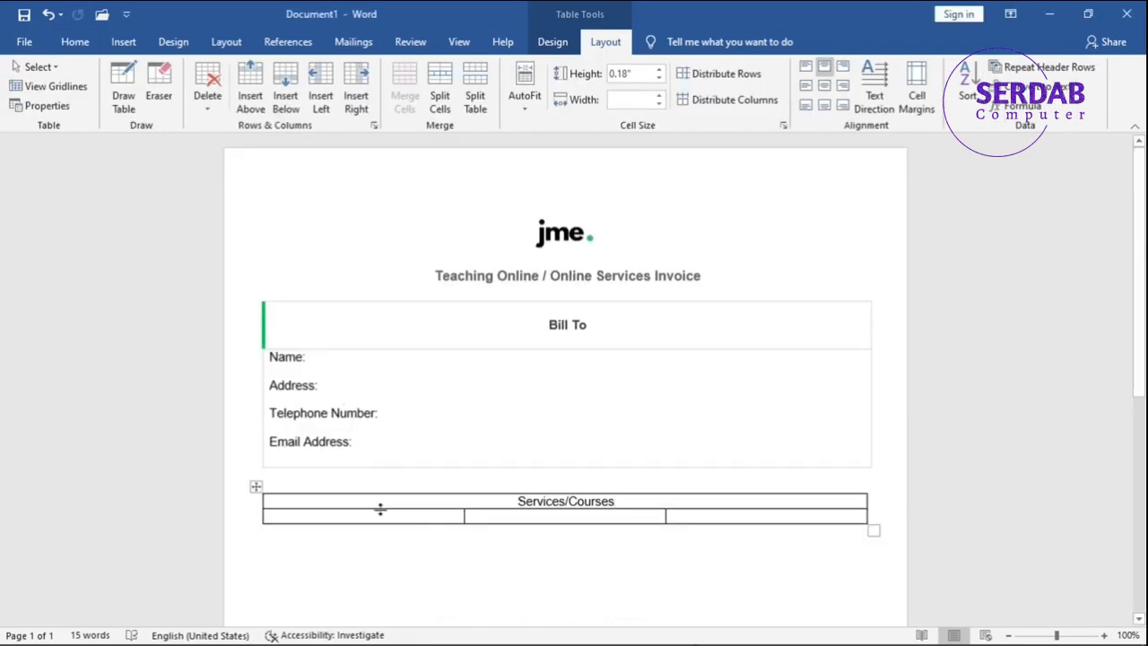
pyautogui.click(380, 512)
pyautogui.hotkey('ctrl', 'v')
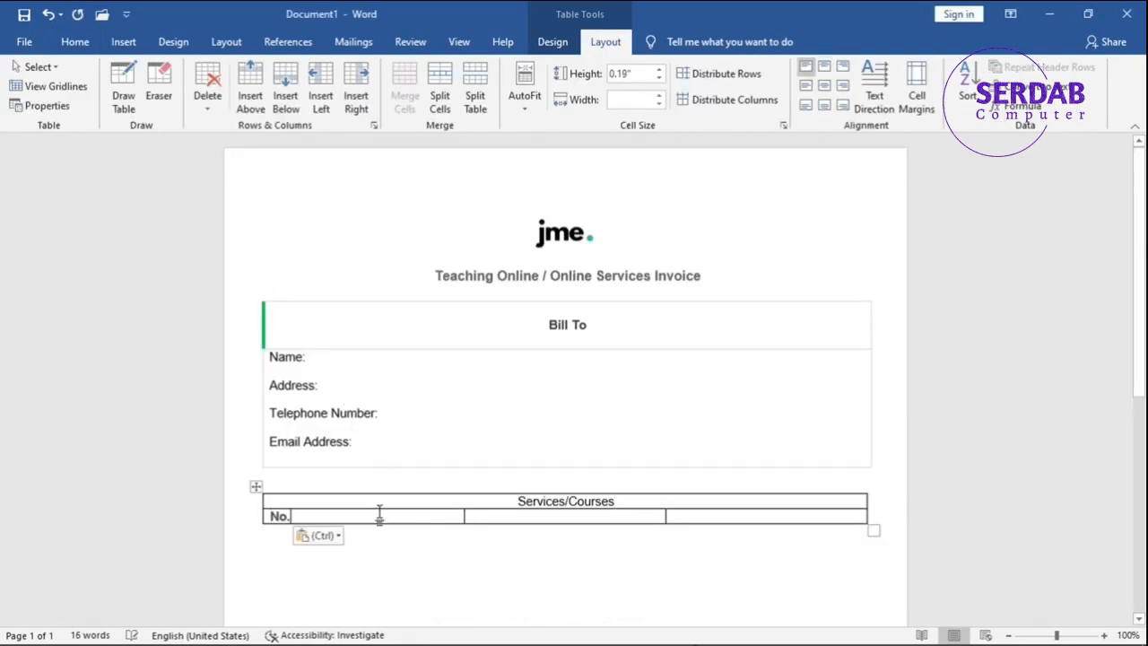
# Step: Copy the "Details" column heading from the reference invoice into the middle cell of the new table's second row
pyautogui.hotkey('alt', 'Tab')
pyautogui.moveTo(375, 308); pyautogui.dragTo(318, 310)
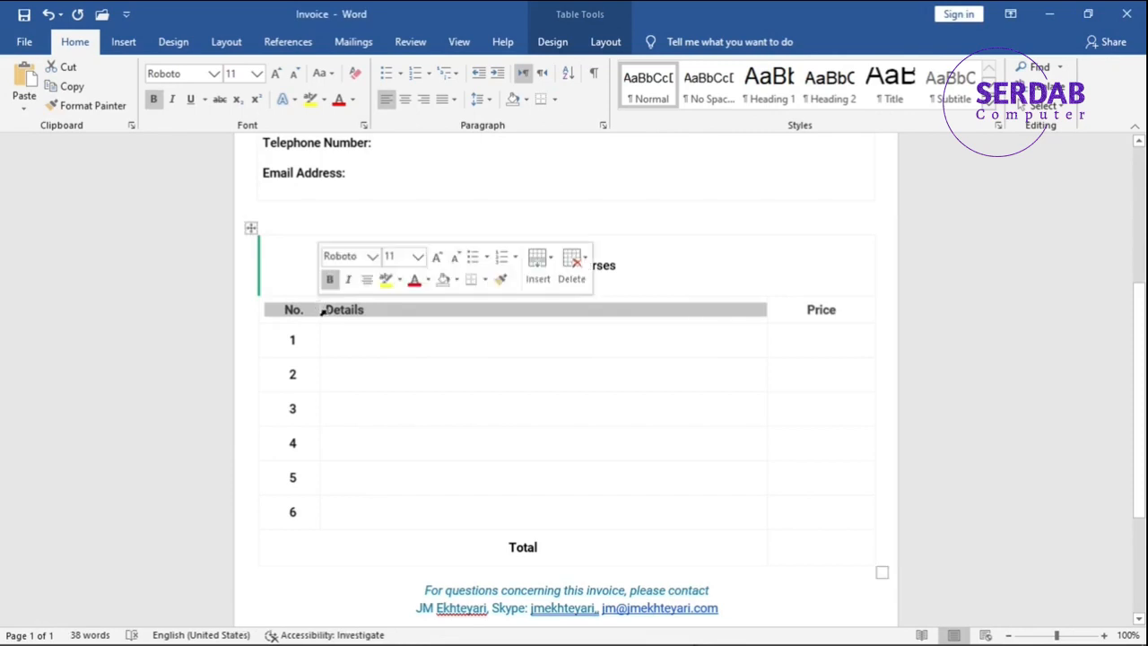
pyautogui.doubleClick(328, 312)
pyautogui.hotkey('ctrl', 'c')
pyautogui.hotkey('alt', 'Tab')
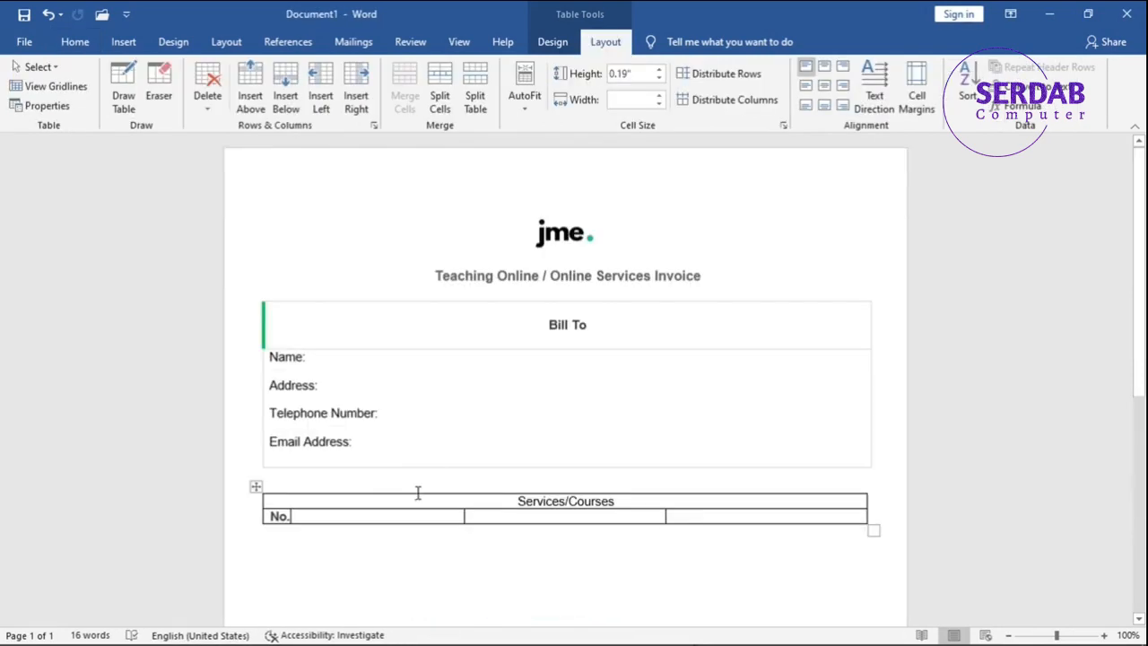
pyautogui.hotkey('ctrl', 'v')
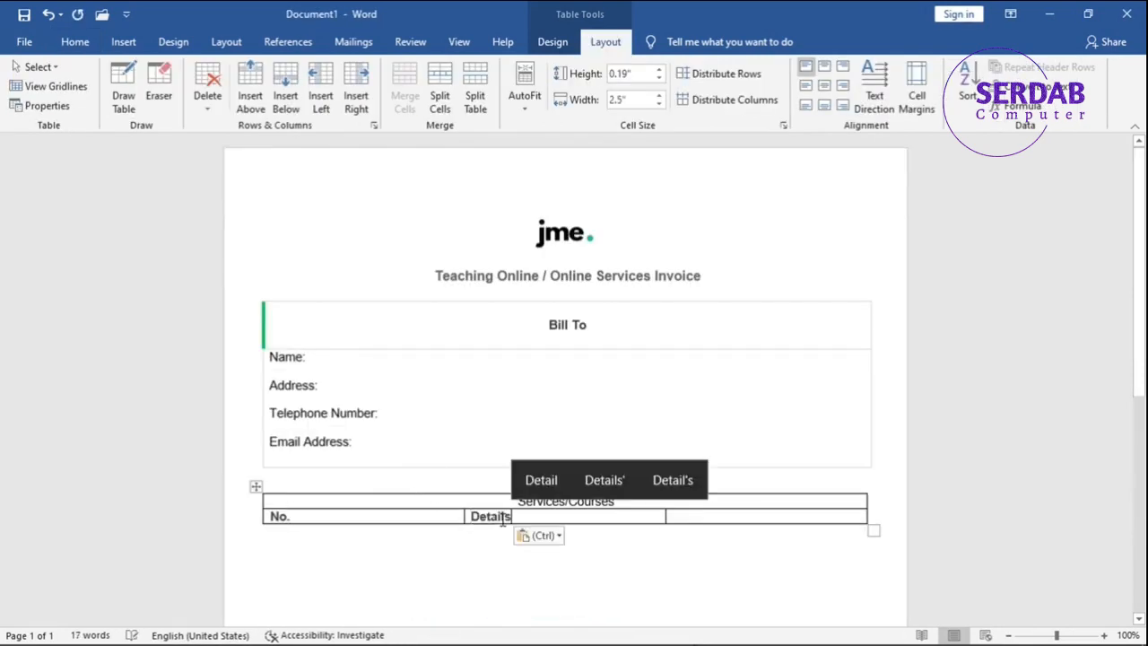
# Step: Copy the "Price" column heading from the reference invoice into the last cell of the new table's second row
pyautogui.hotkey('alt', 'Tab')
pyautogui.doubleClick(820, 311)
pyautogui.hotkey('ctrl', 'c')
pyautogui.hotkey('alt', 'Tab')
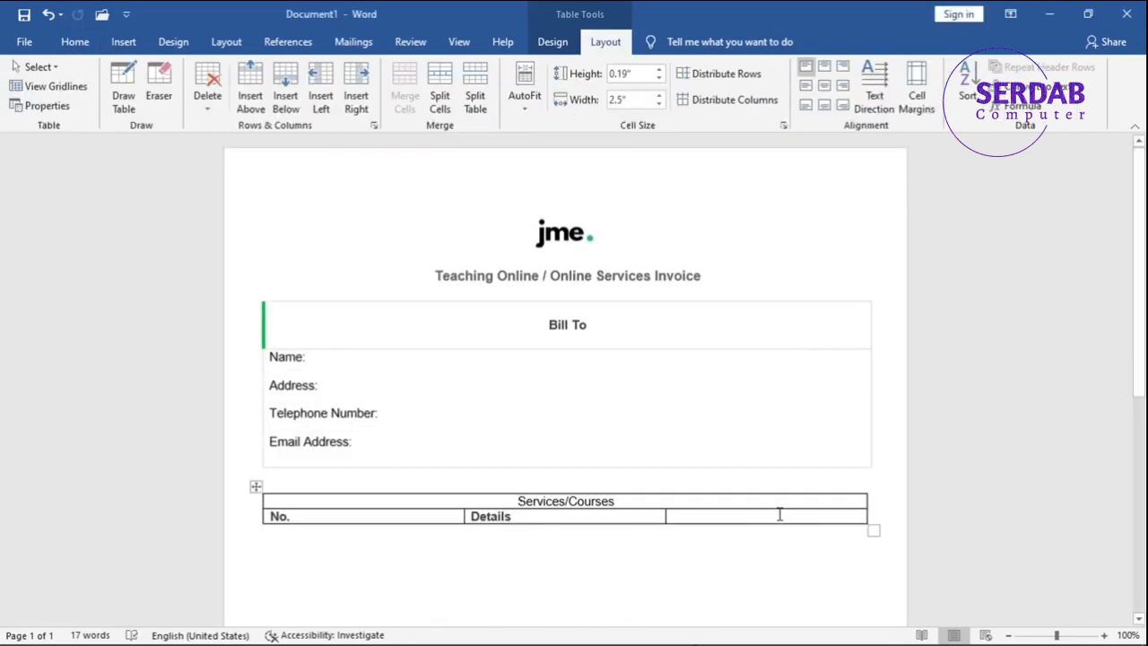
pyautogui.hotkey('ctrl', 'v')
# Step: Add seven blank rows below the No., Details and Price headings
pyautogui.press('Tab')
pyautogui.press('Tab')
pyautogui.press('Tab')
pyautogui.press('Tab')
pyautogui.press('Tab')
pyautogui.press('Tab')
pyautogui.press('Tab')
pyautogui.press('Tab')
pyautogui.press('Tab')
pyautogui.press('Tab')
pyautogui.press('Tab')
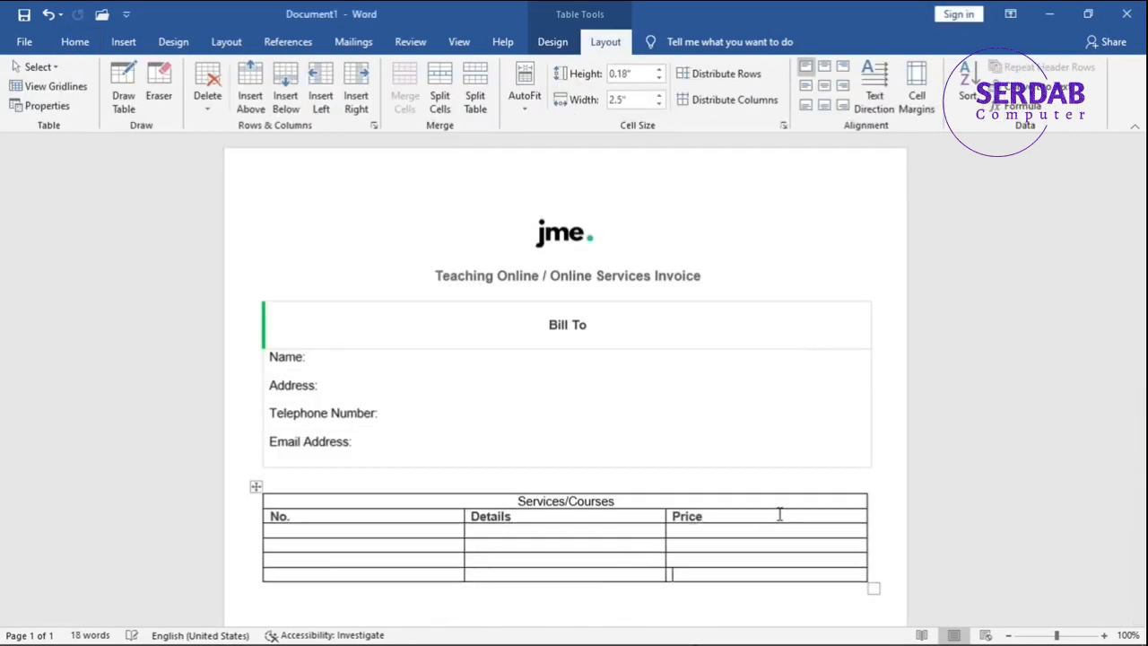
pyautogui.press('Tab')
pyautogui.press('Tab')
pyautogui.press('Tab')
pyautogui.press('Tab')
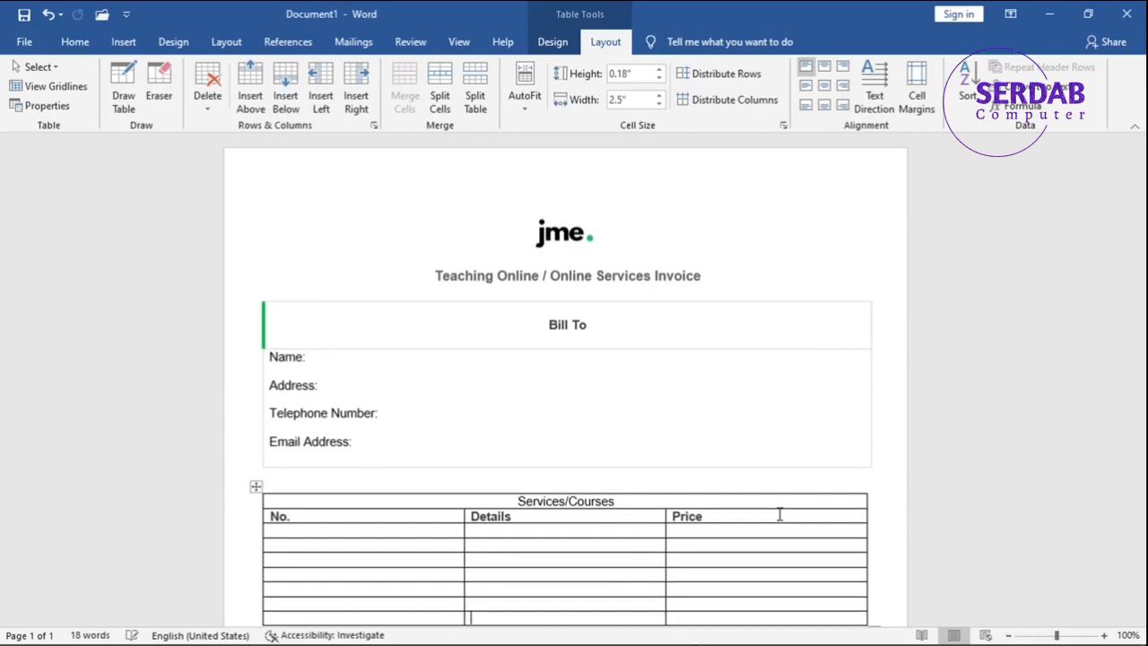
pyautogui.scroll(-3, 779, 514)
pyautogui.press('Tab')
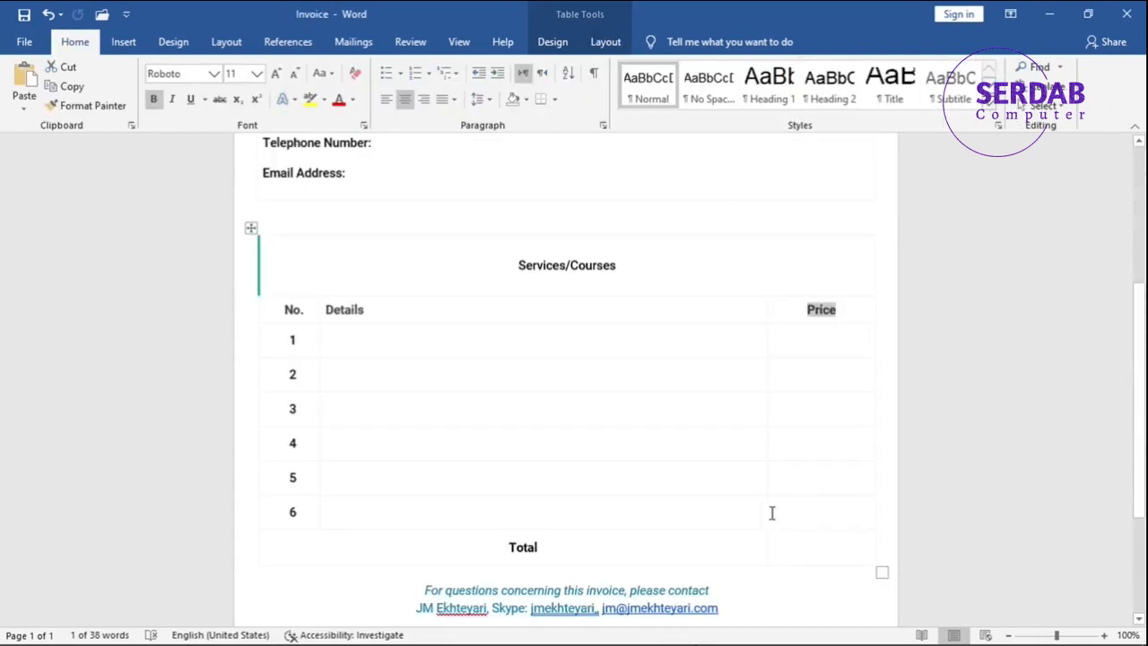
# Step: Merge the first two cells of the last row and fill them with the centred "Total" label copied from the reference invoice
pyautogui.scroll(-2, 771, 512)
pyautogui.doubleClick(517, 462)
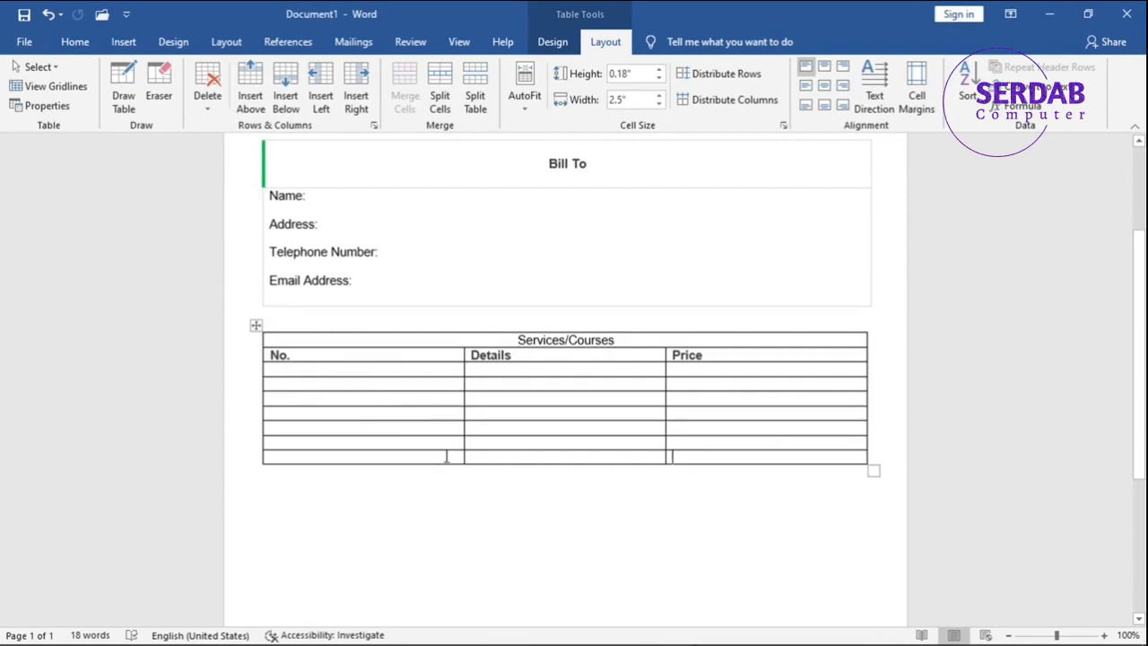
pyautogui.moveTo(445, 456); pyautogui.dragTo(494, 461)
pyautogui.click(408, 98)
pyautogui.click(483, 461)
pyautogui.hotkey('ctrl', 'v')
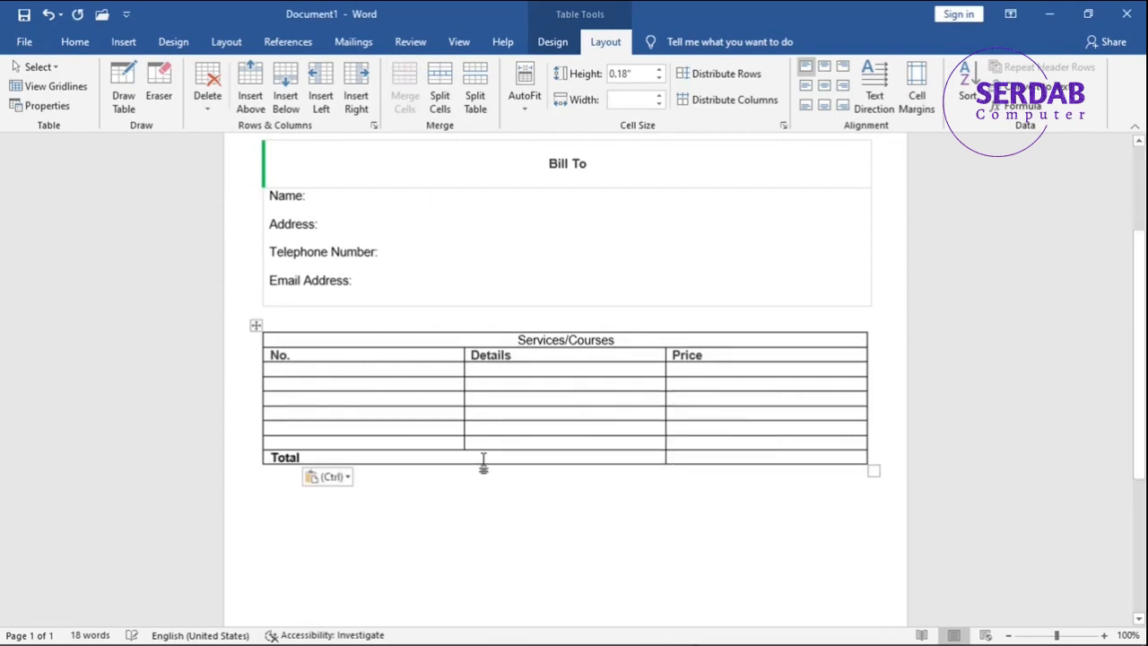
pyautogui.hotkey('ctrl', 'e')
# Step: Check the end of the reference invoice, then apply 1 pt light gray borders to all cells of the Services/Courses table
pyautogui.hotkey('alt', 'Tab')
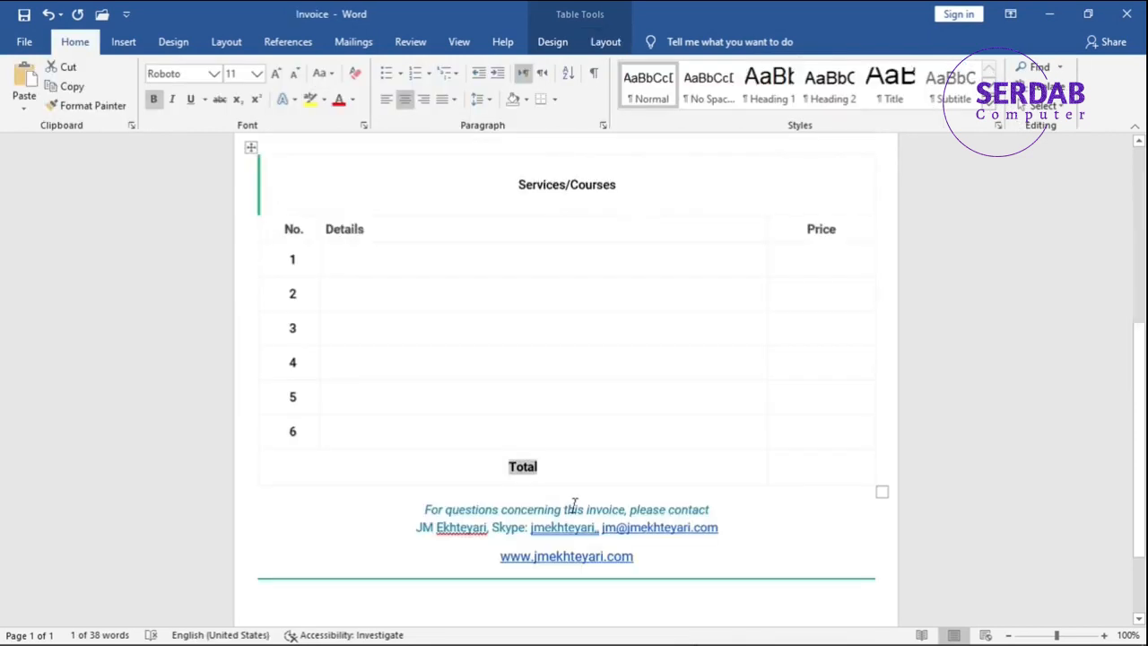
pyautogui.scroll(-2, 627, 506)
pyautogui.hotkey('alt', 'Tab')
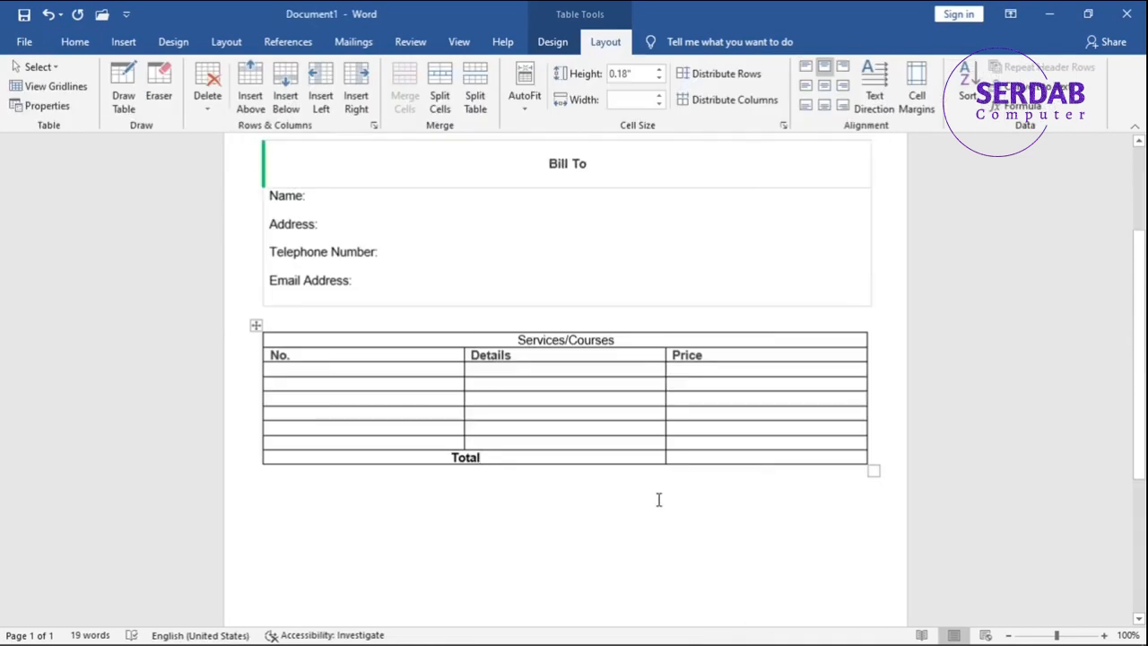
pyautogui.click(255, 328)
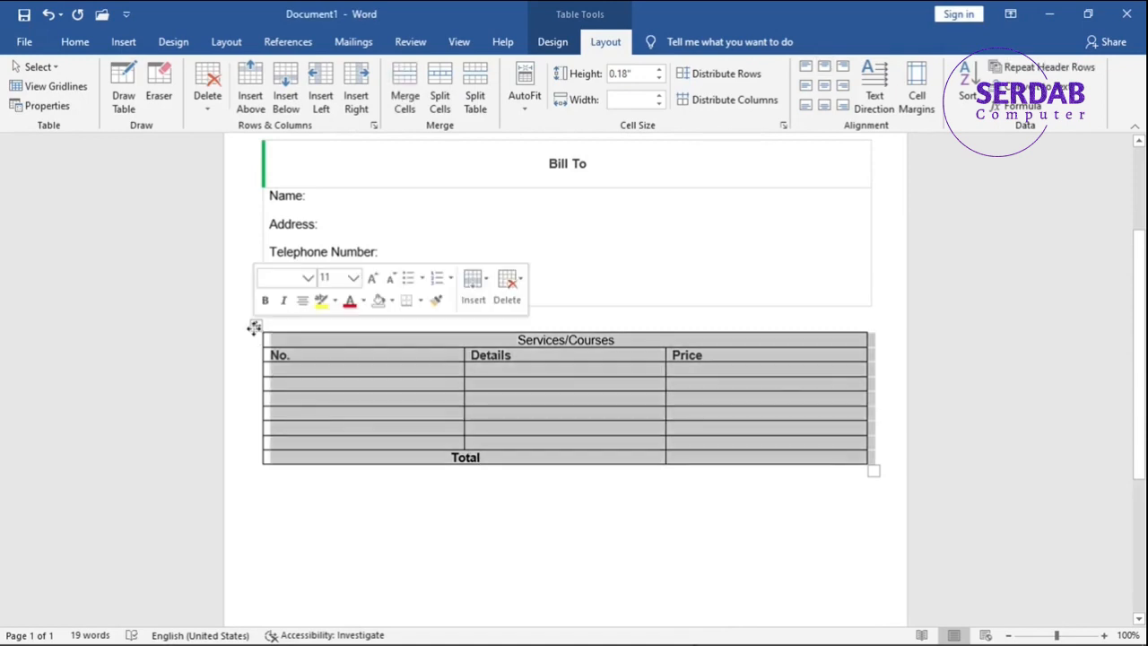
pyautogui.click(574, 50)
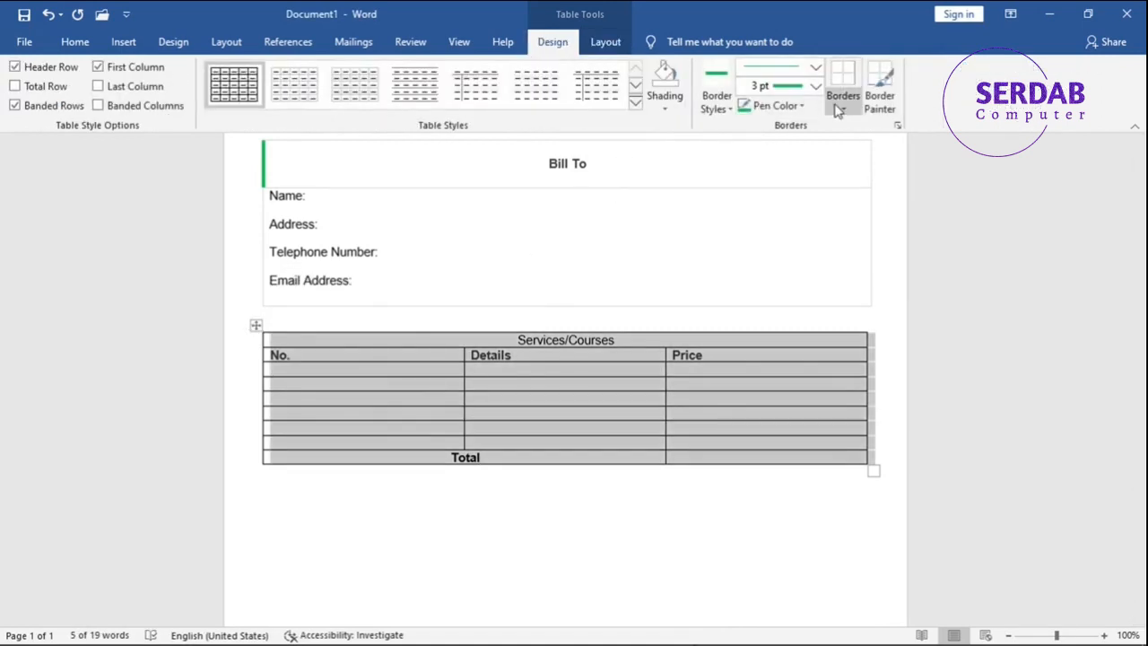
pyautogui.click(816, 85)
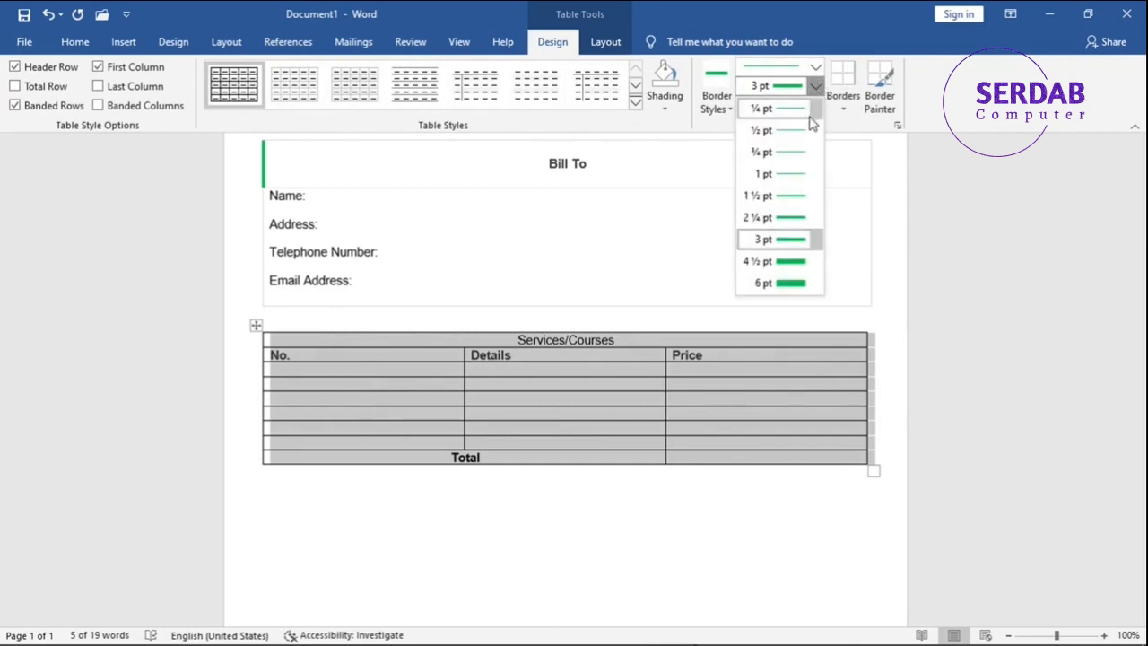
pyautogui.click(793, 174)
pyautogui.click(816, 69)
pyautogui.click(816, 70)
pyautogui.click(794, 106)
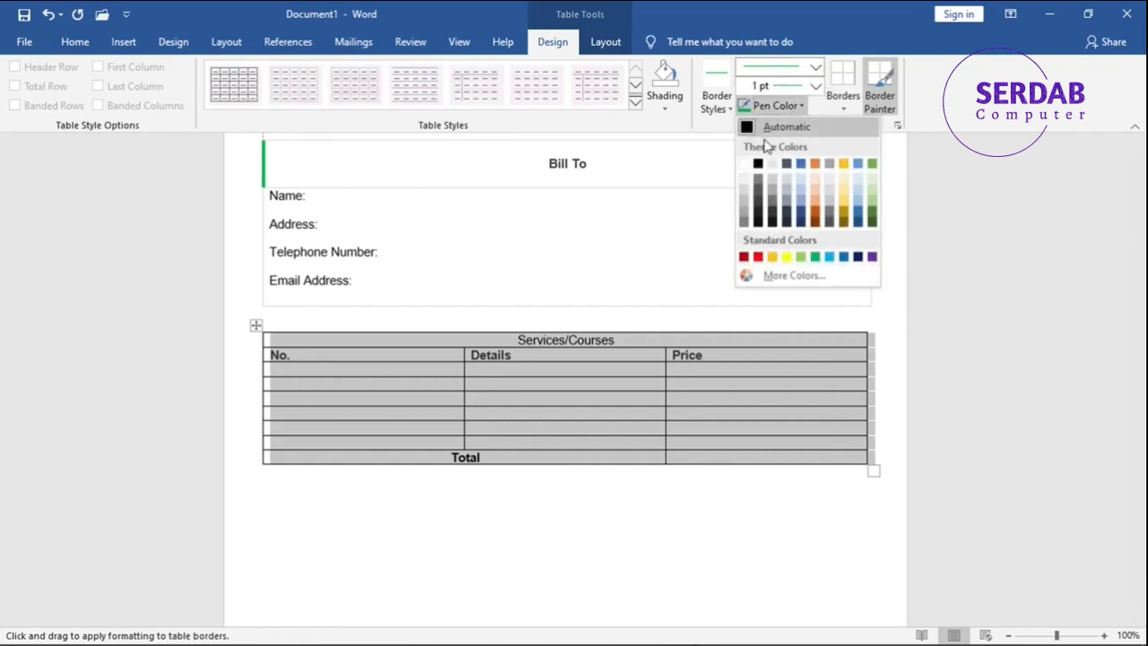
pyautogui.click(743, 179)
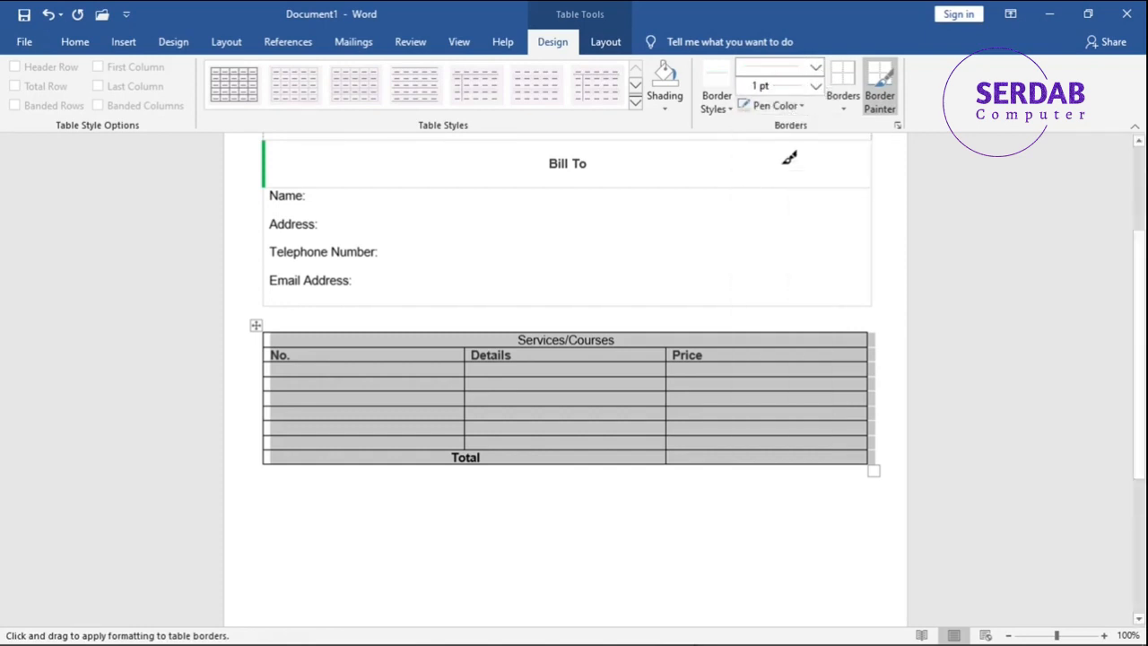
pyautogui.click(843, 103)
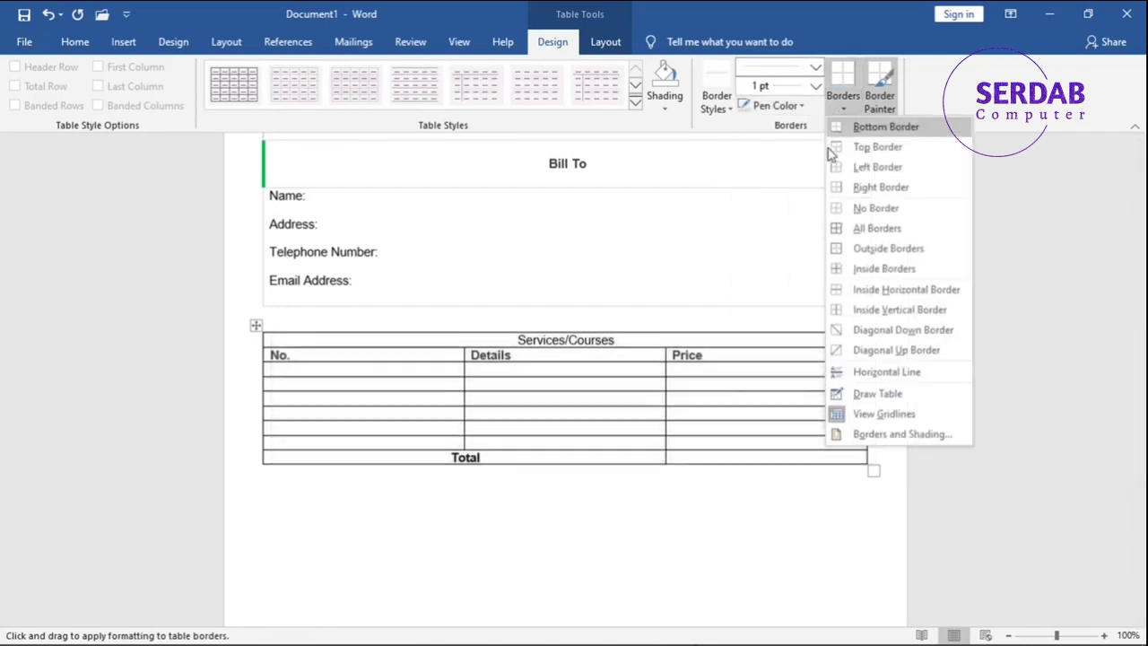
pyautogui.click(874, 229)
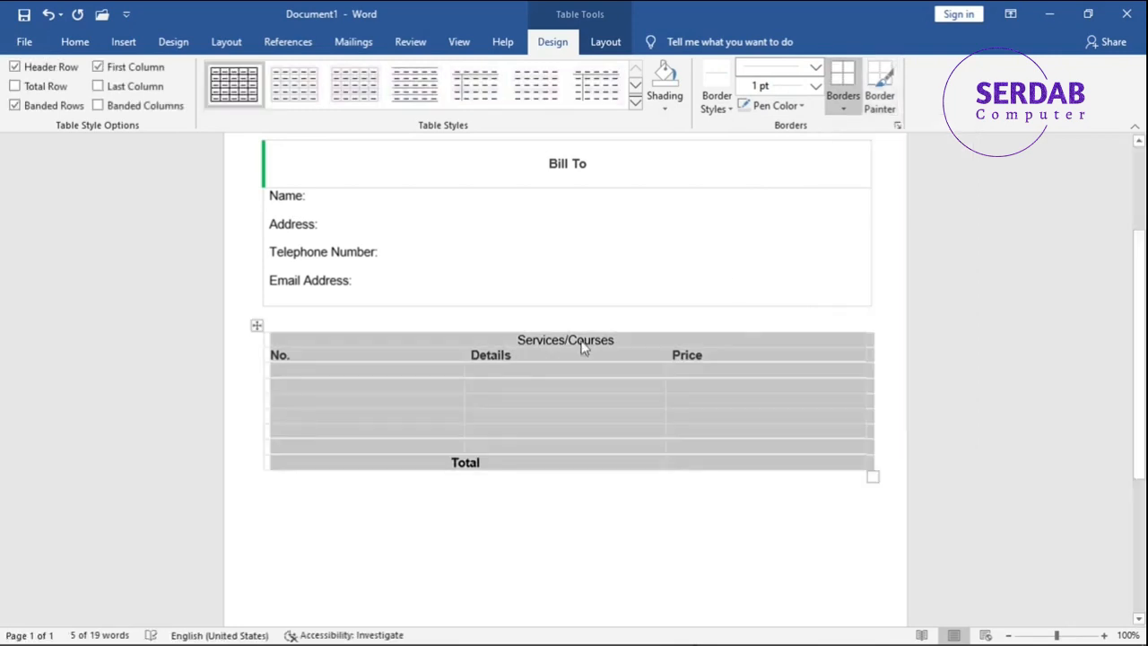
# Step: Try to copy the Bill To heading's formatting onto the Services/Courses heading with Format Painter, and undo it
pyautogui.click(496, 335)
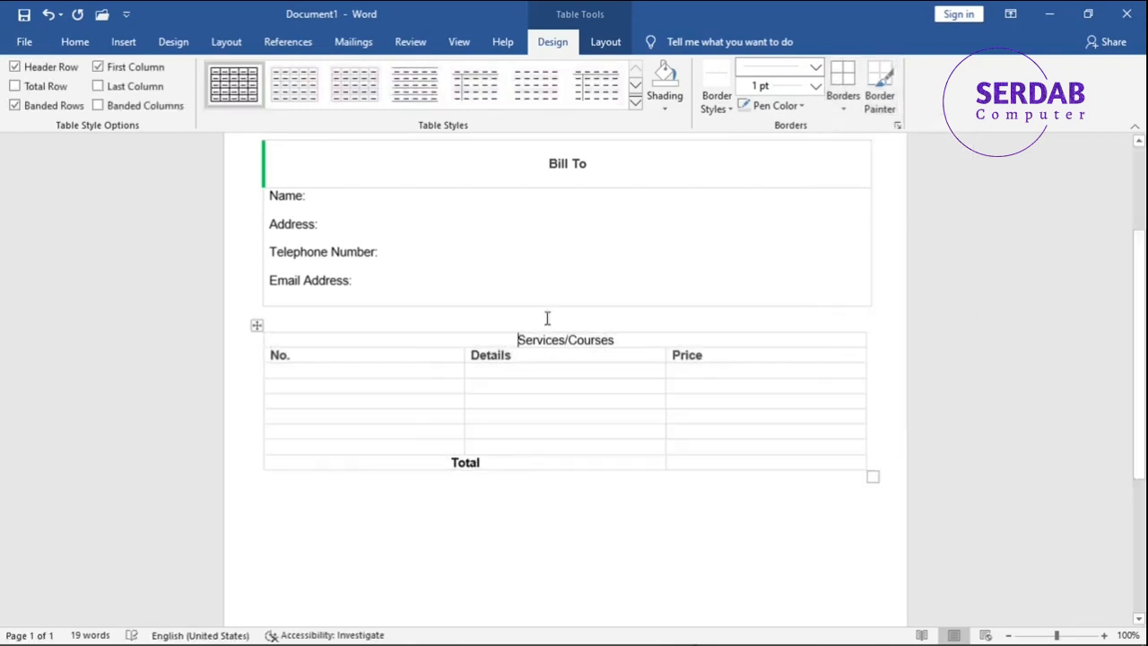
pyautogui.click(815, 85)
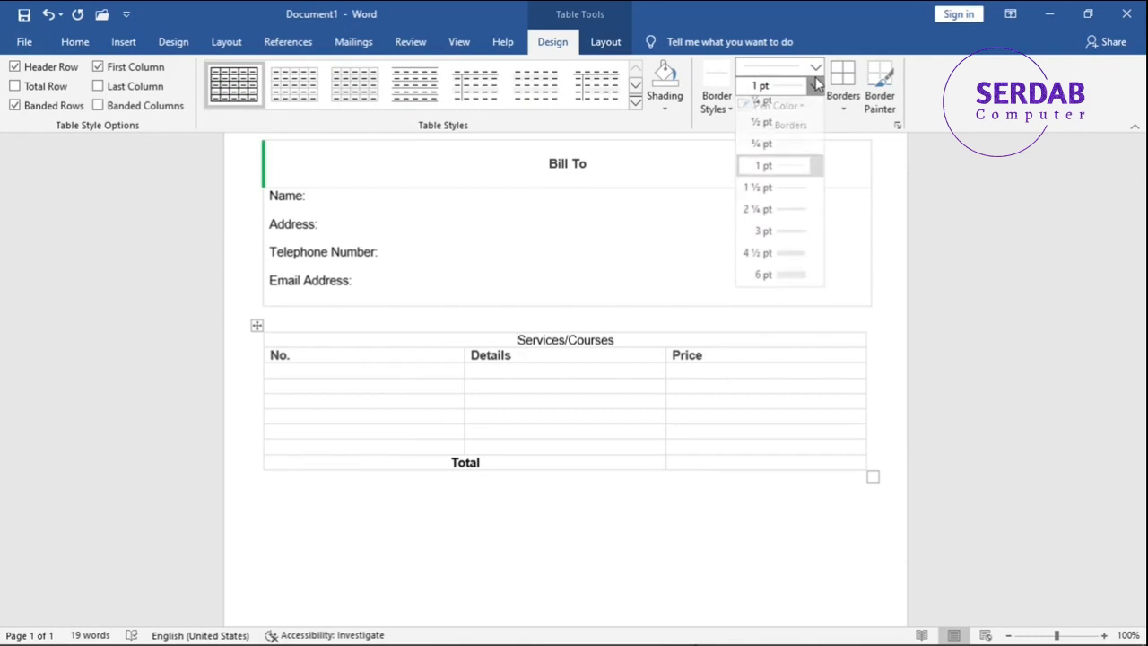
pyautogui.click(461, 164)
pyautogui.moveTo(461, 164); pyautogui.dragTo(602, 159)
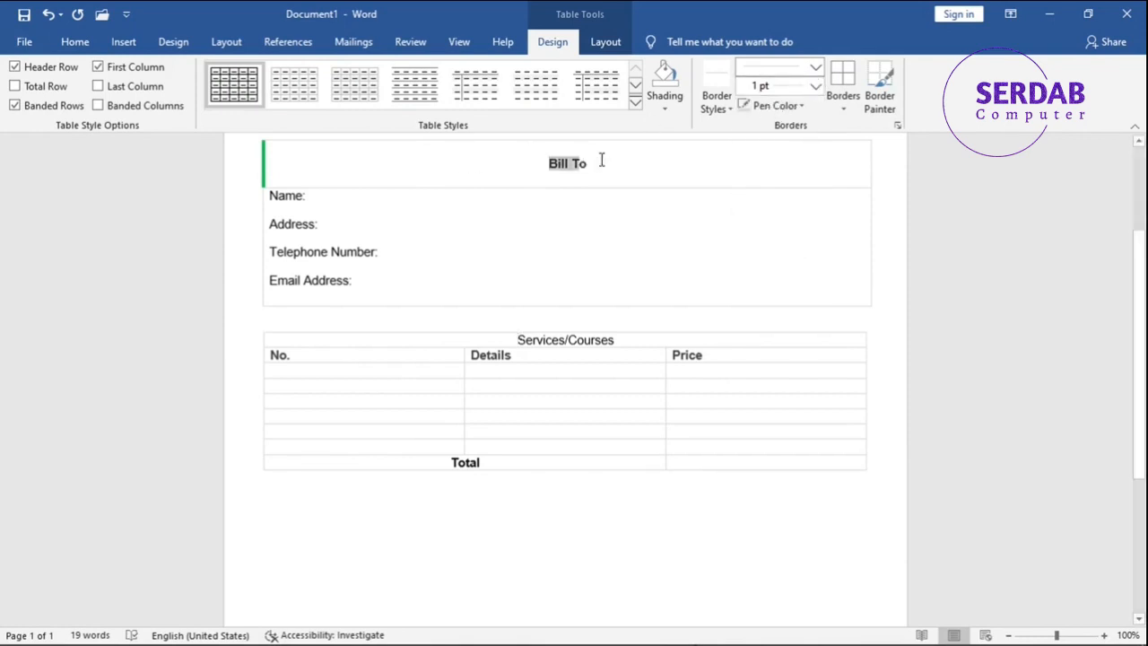
pyautogui.click(81, 40)
pyautogui.click(92, 106)
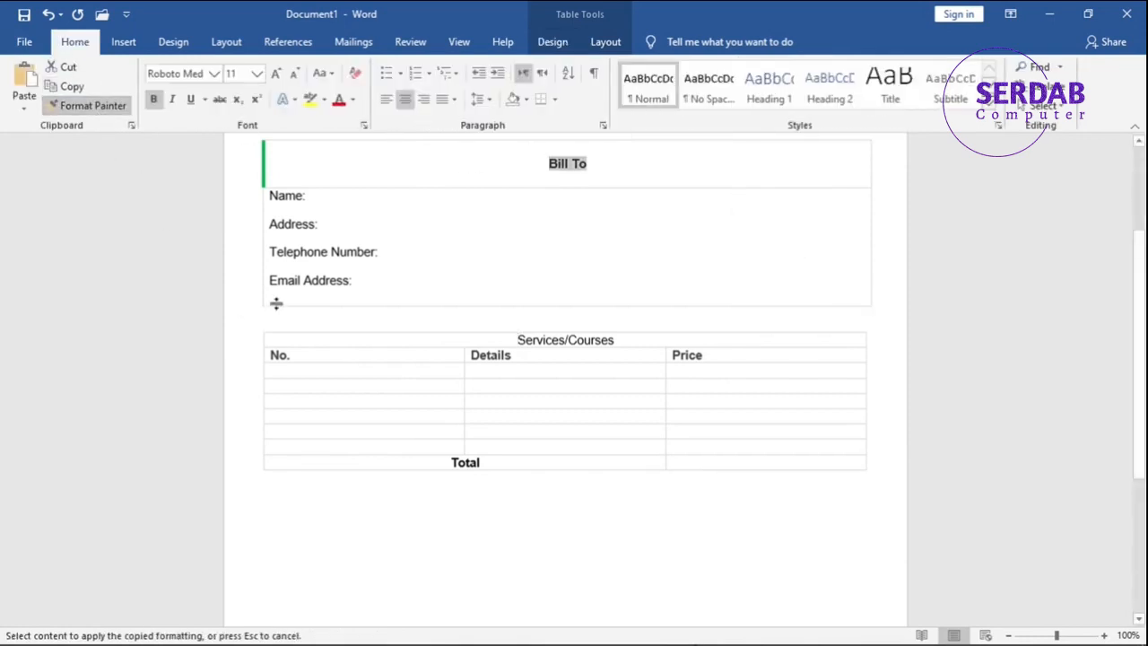
pyautogui.click(449, 330)
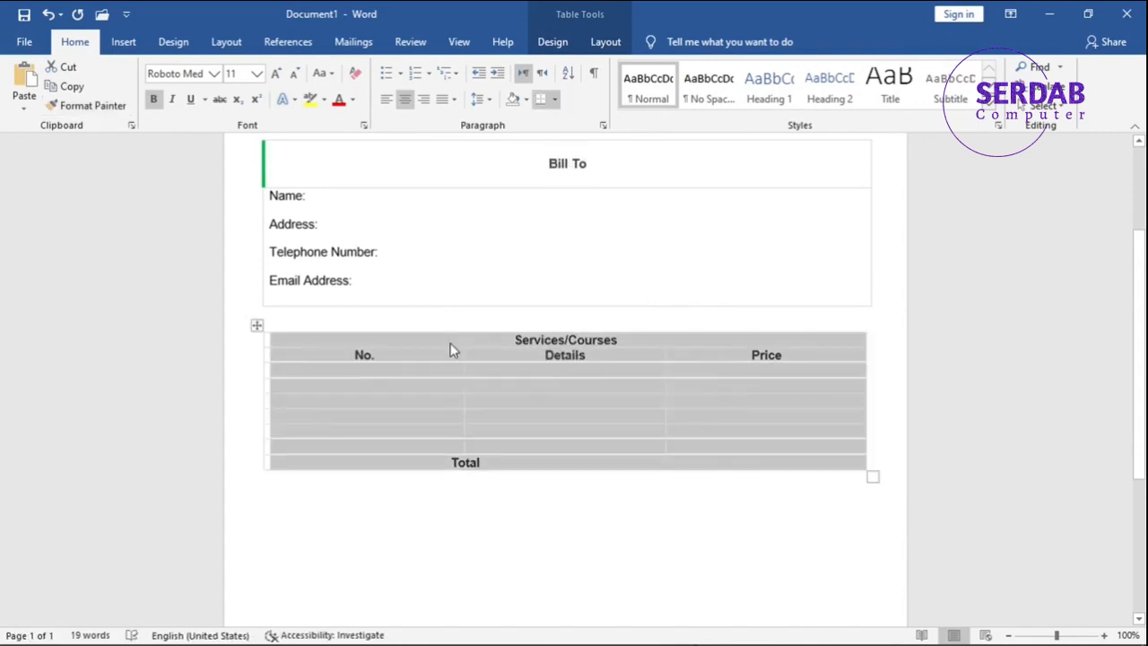
pyautogui.hotkey('ctrl', 'z')
pyautogui.click(463, 347)
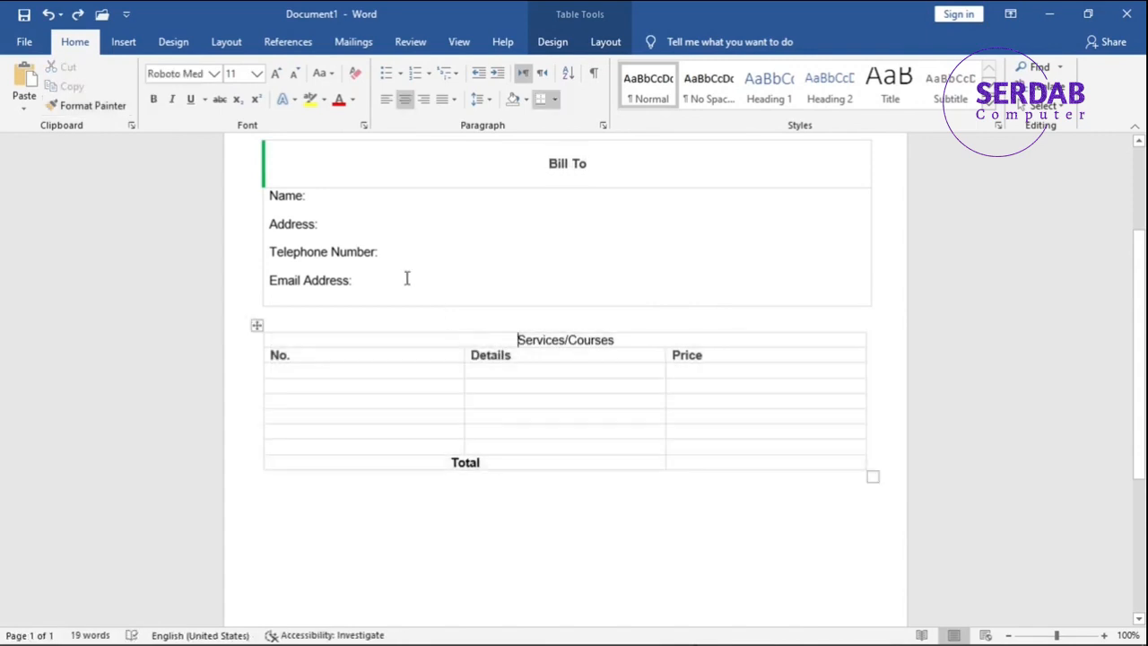
# Step: Increase the height of the Services/Courses heading row to about 0.44", using the Bill To heading row as reference
pyautogui.click(245, 173)
pyautogui.click(274, 168)
pyautogui.click(371, 168)
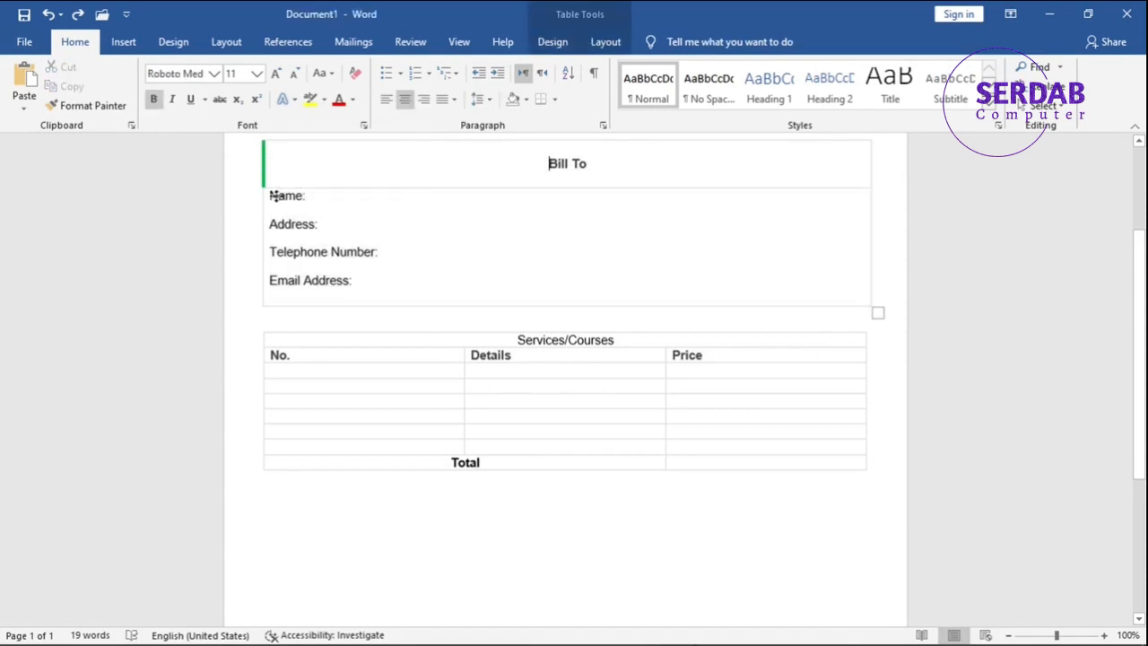
pyautogui.moveTo(482, 348); pyautogui.dragTo(643, 338)
pyautogui.click(516, 359)
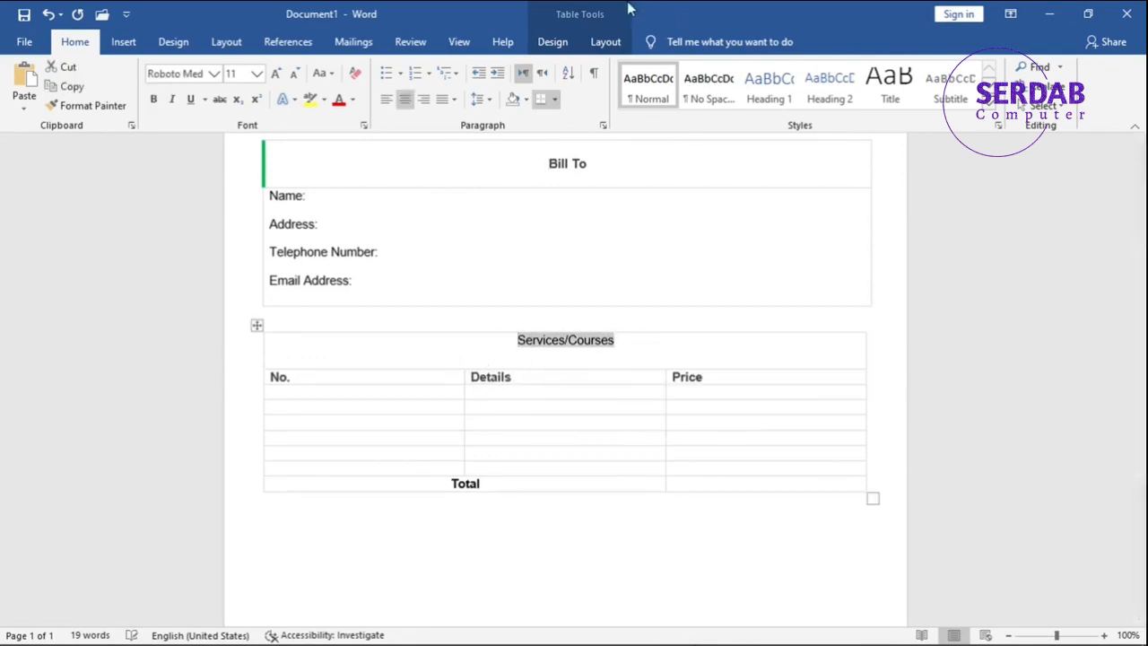
# Step: Centre the Services/Courses heading in its cell in bold, and enlarge its row to about 0.57" high
pyautogui.click(609, 42)
pyautogui.click(824, 86)
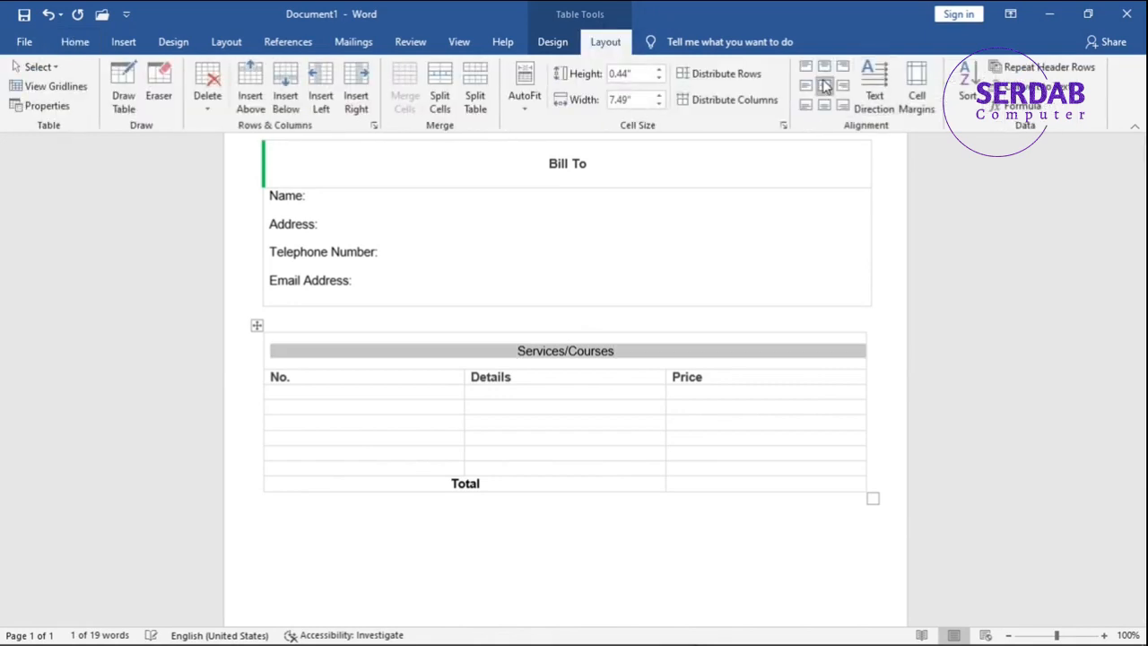
pyautogui.hotkey('ctrl', 'b')
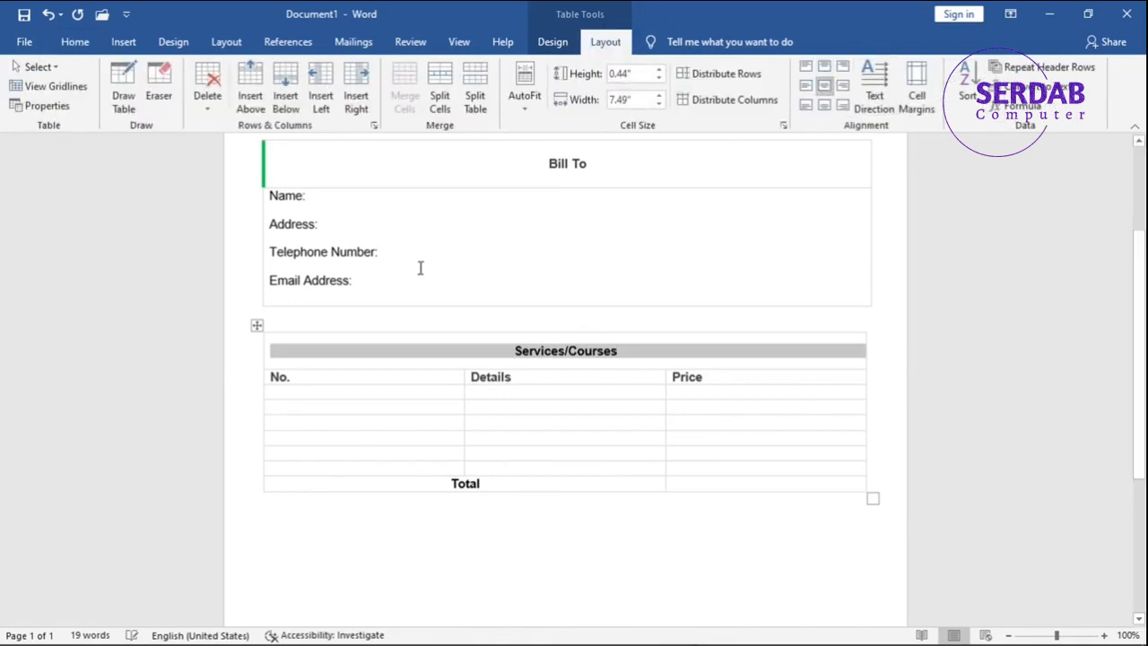
pyautogui.click(447, 357)
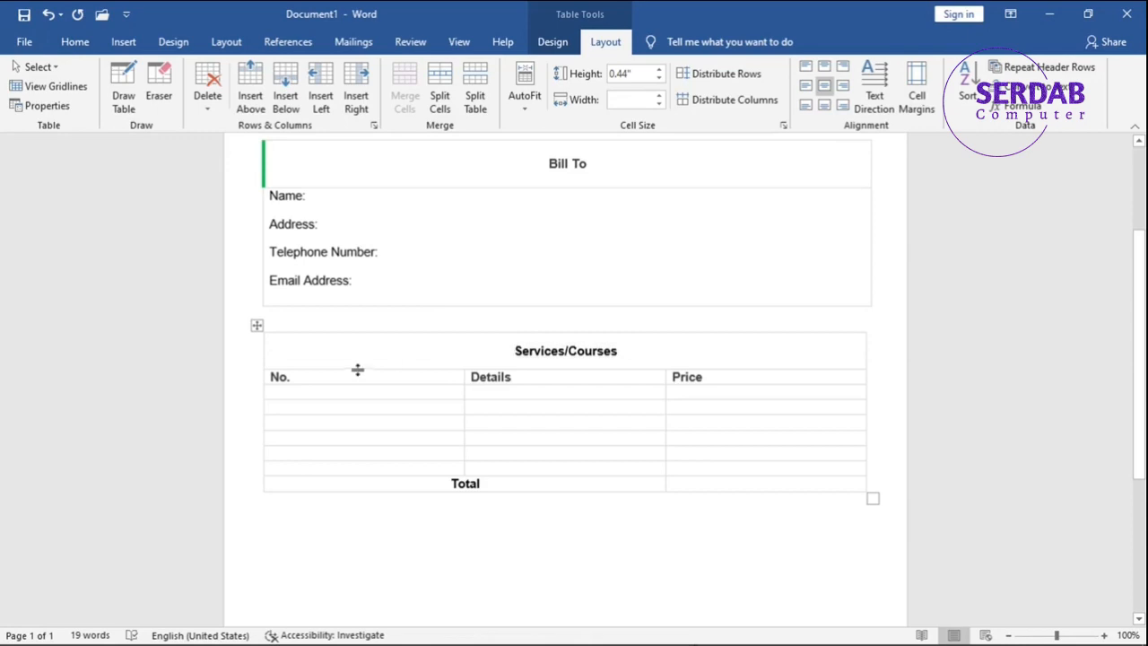
pyautogui.moveTo(357, 371); pyautogui.dragTo(356, 380)
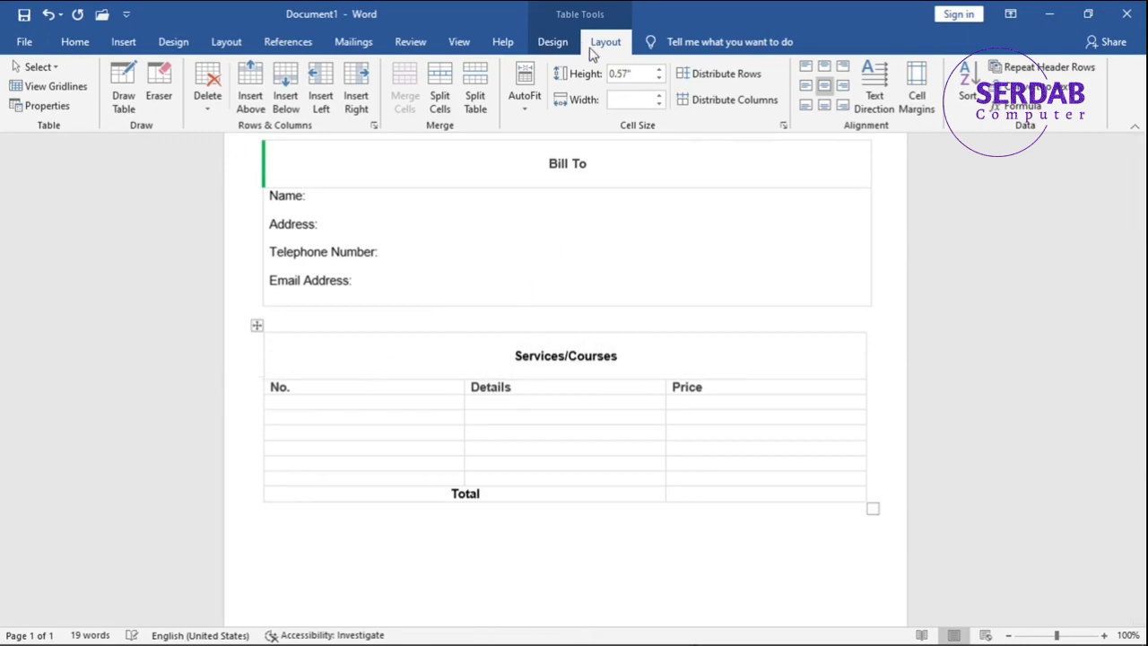
# Step: Paint a 3 pt green border on the left edge of the Services/Courses heading cell and compare it with the reference invoice
pyautogui.click(553, 42)
pyautogui.click(879, 79)
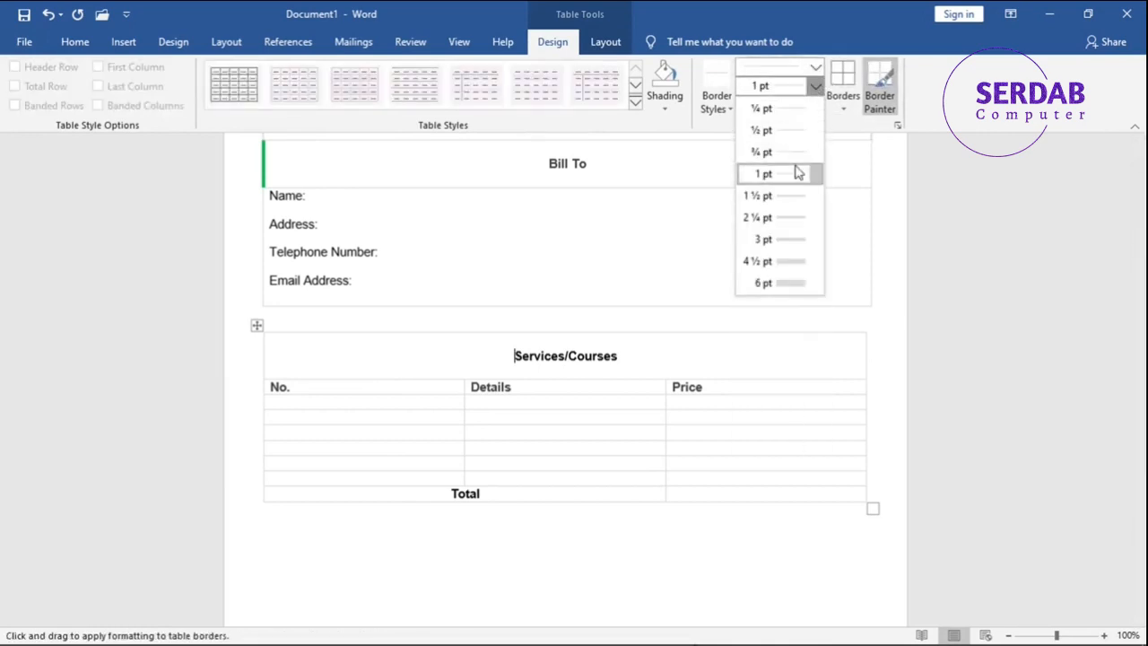
pyautogui.click(787, 238)
pyautogui.click(815, 86)
pyautogui.click(815, 87)
pyautogui.click(793, 105)
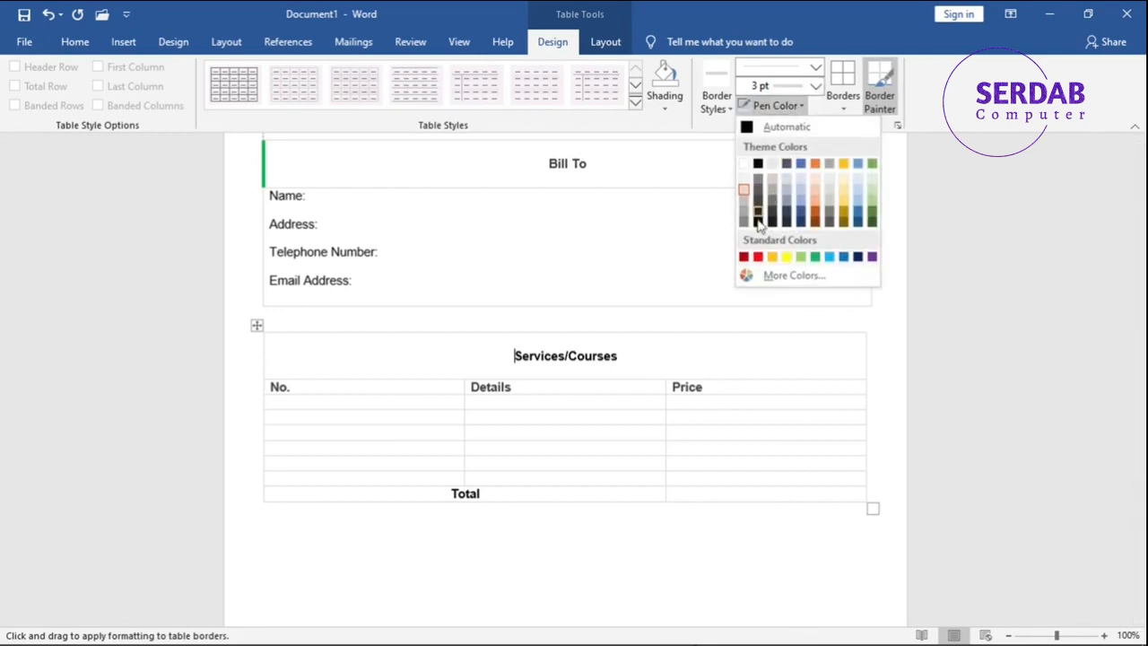
pyautogui.click(815, 256)
pyautogui.click(265, 346)
pyautogui.press('Escape')
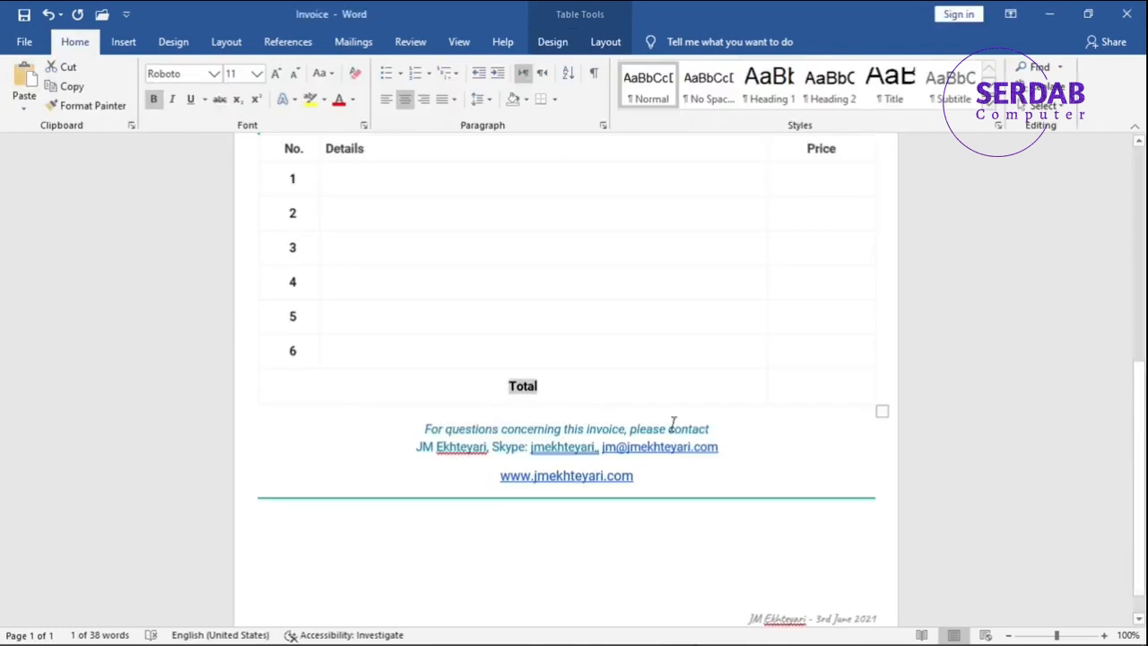
pyautogui.scroll(1, 481, 353)
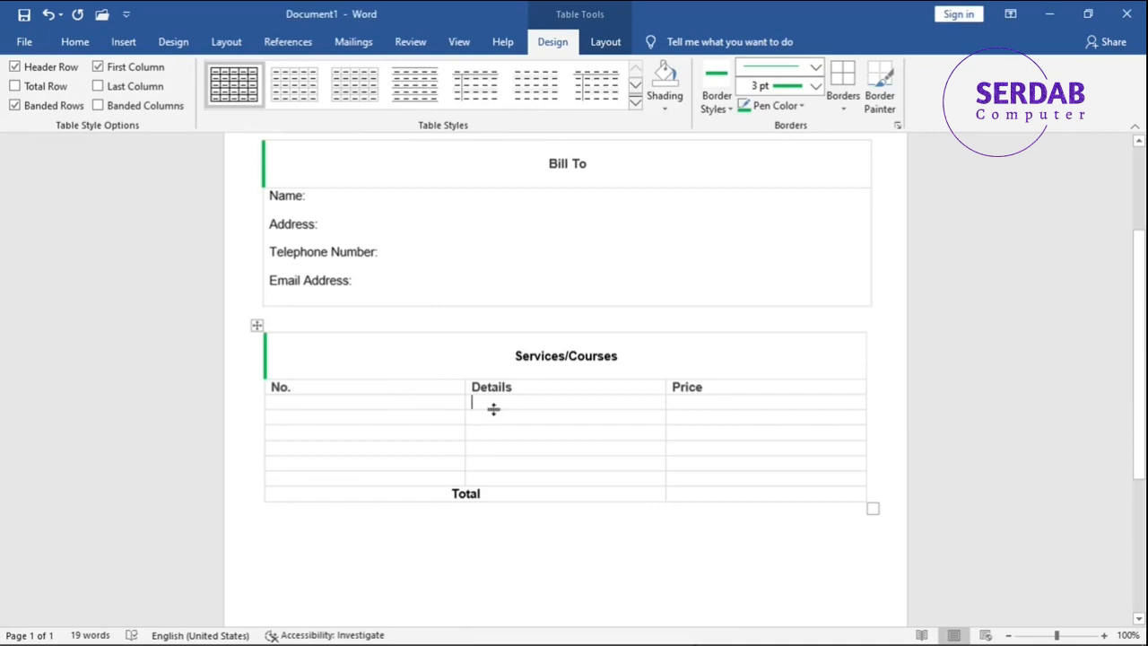
# Step: Set the height of the six blank rows and the Total row in the Services/Courses table to 0.4"
pyautogui.moveTo(493, 408); pyautogui.dragTo(385, 413)
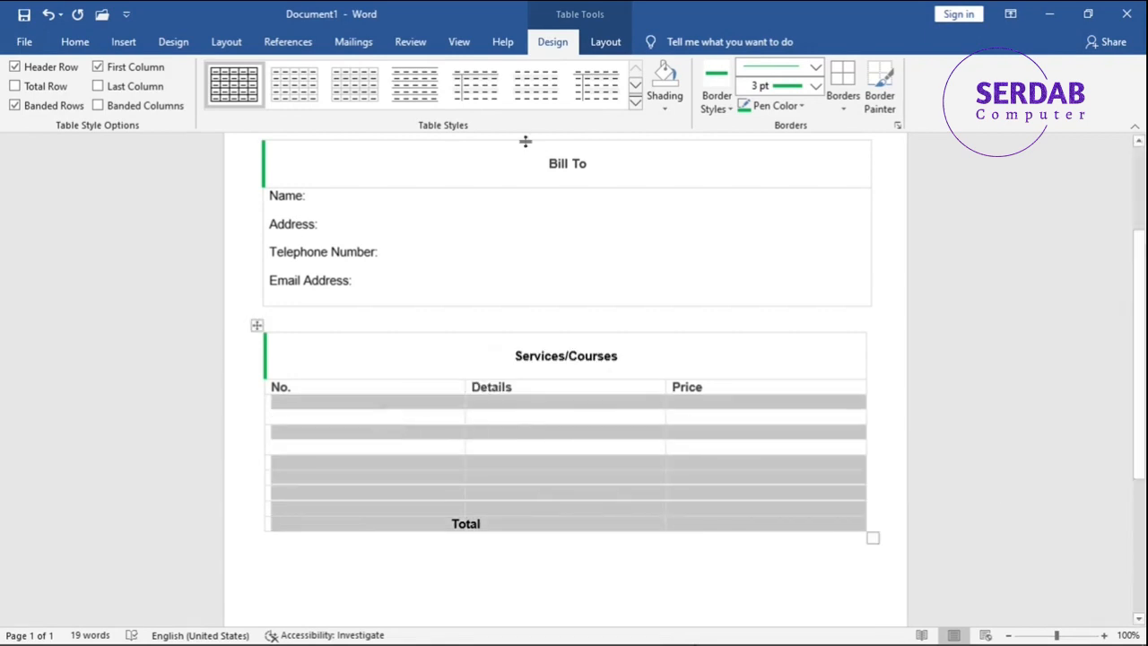
pyautogui.click(594, 47)
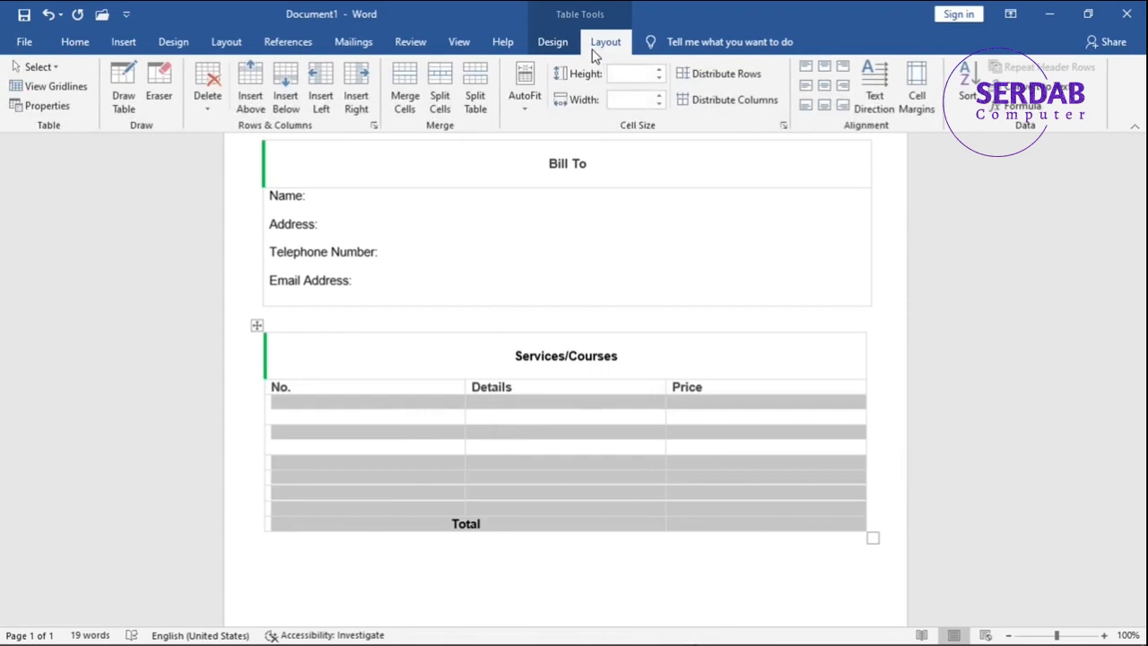
pyautogui.click(659, 77)
pyautogui.click(659, 74)
pyautogui.click(658, 73)
pyautogui.click(658, 74)
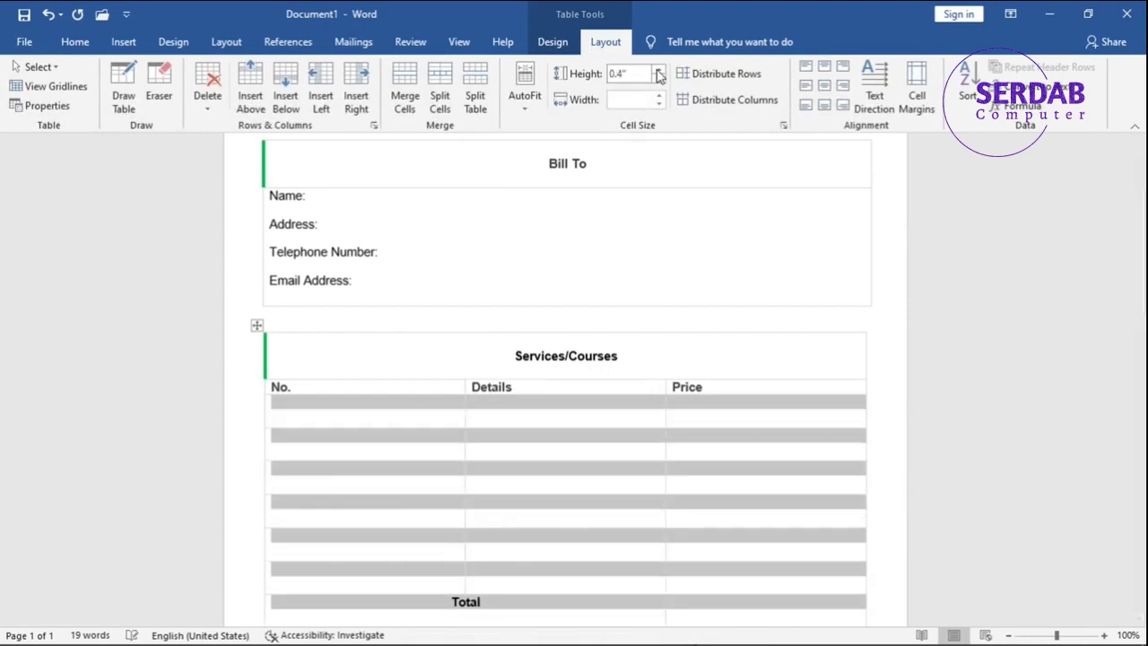
pyautogui.click(549, 477)
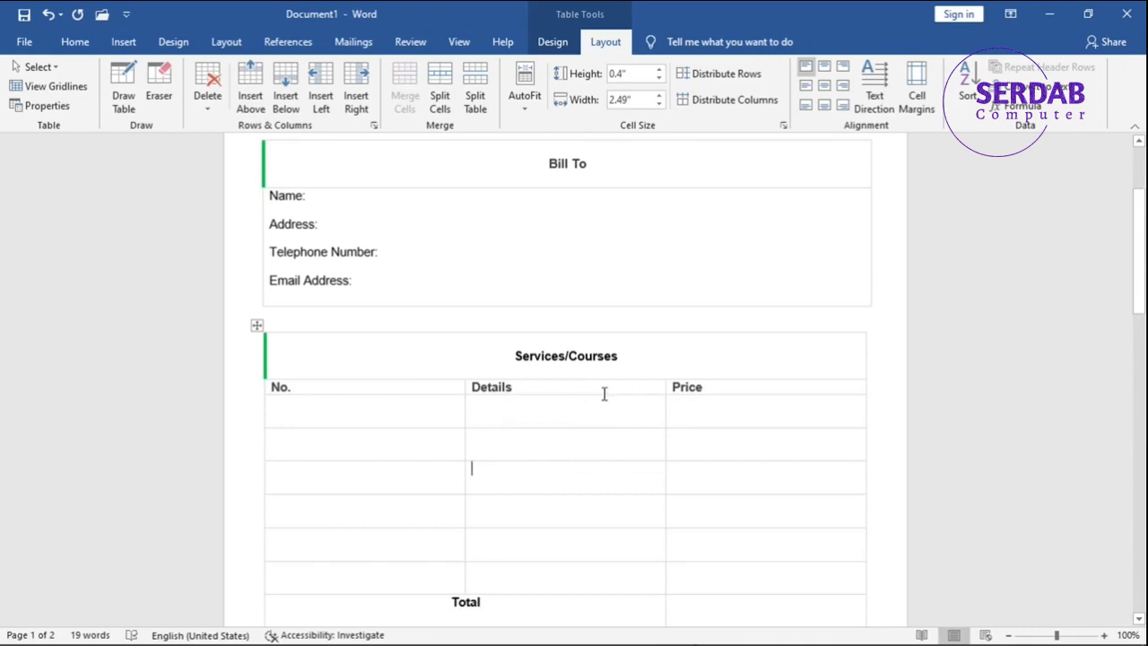
# Step: Enlarge the No., Details and Price heading row to about 0.42" and centre its text vertically with left alignment
pyautogui.moveTo(598, 394); pyautogui.dragTo(594, 413)
pyautogui.moveTo(702, 403); pyautogui.dragTo(431, 399)
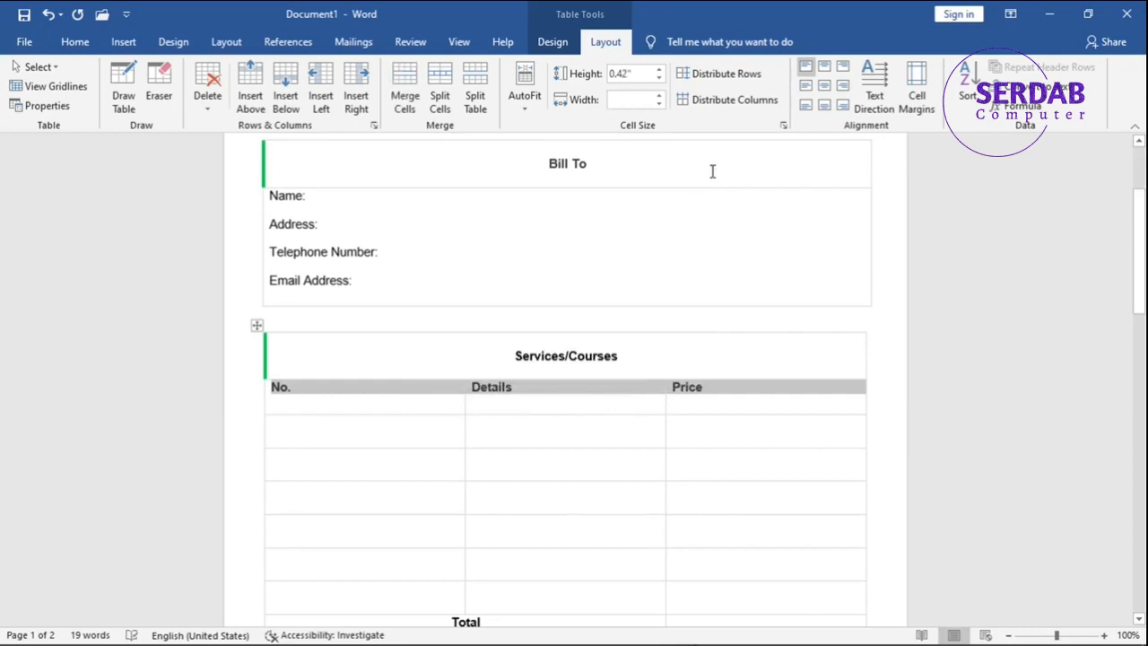
pyautogui.click(806, 86)
pyautogui.click(650, 431)
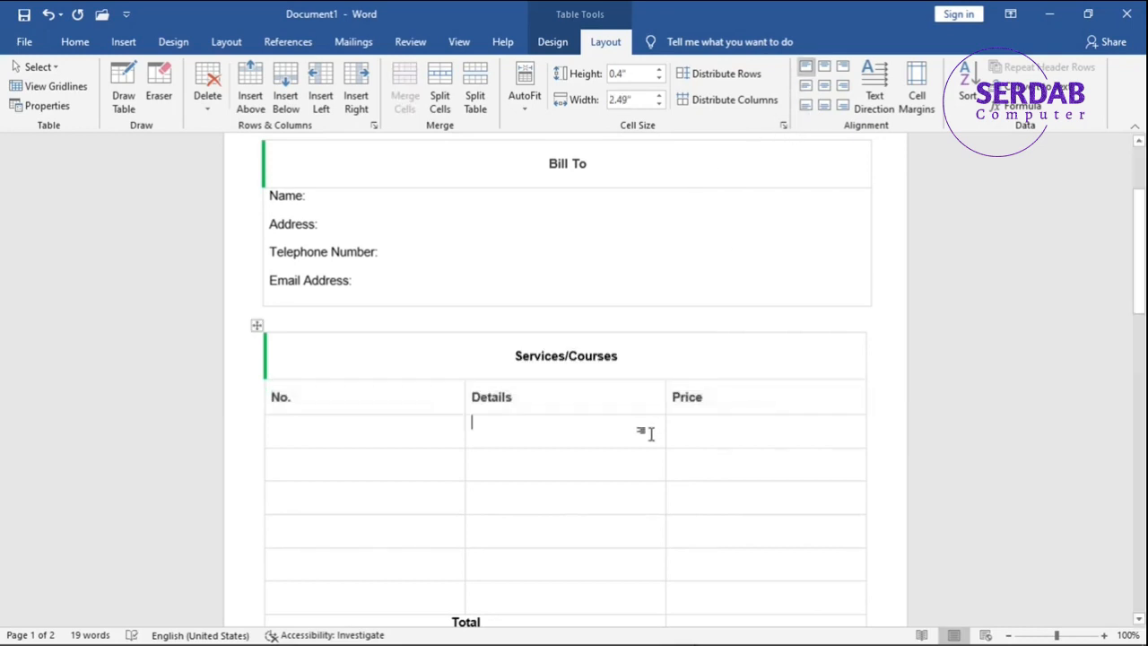
# Step: Centre the Total label both vertically and horizontally in its merged cell
pyautogui.scroll(-1, 544, 450)
pyautogui.scroll(-3, 544, 450)
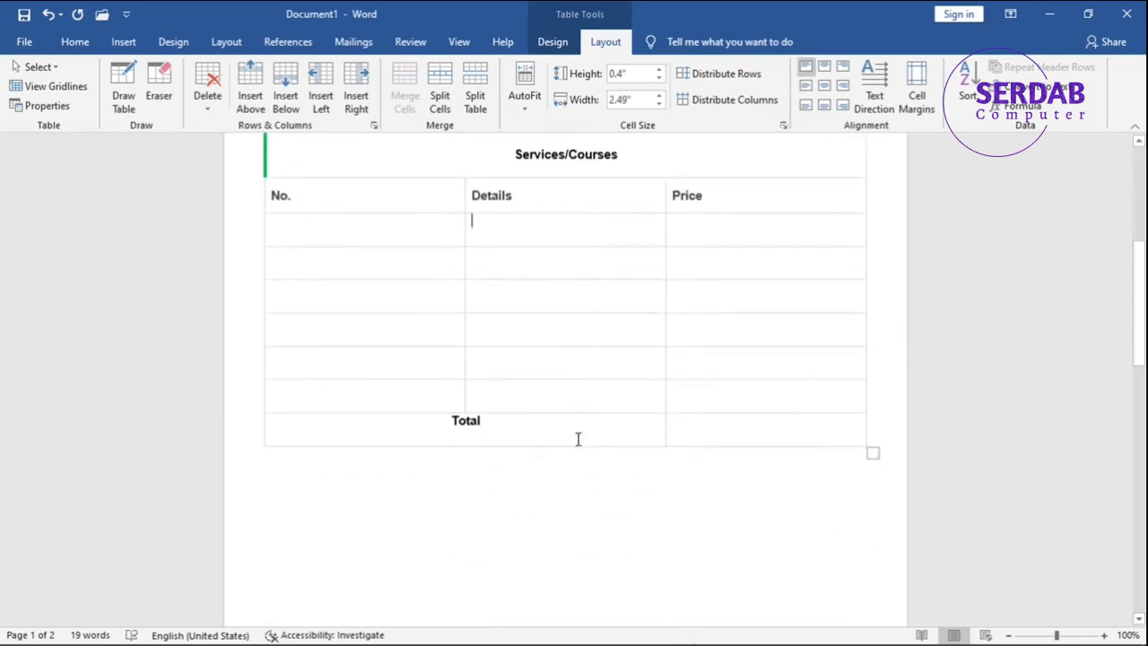
pyautogui.scroll(5, 579, 438)
pyautogui.scroll(2, 579, 439)
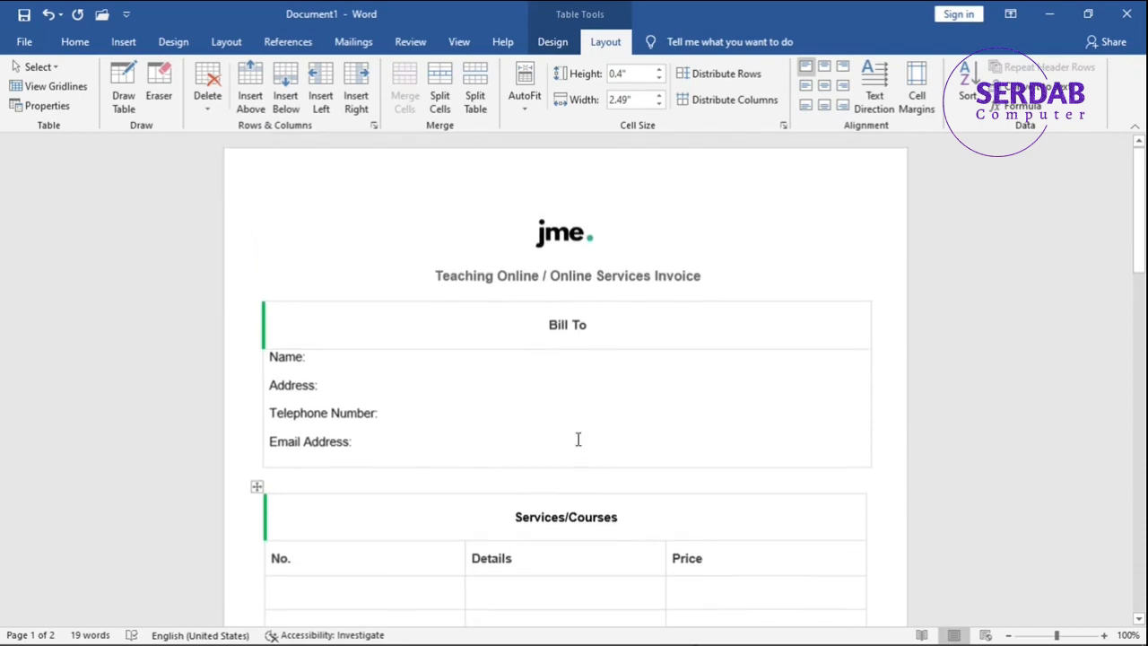
pyautogui.scroll(-8, 579, 438)
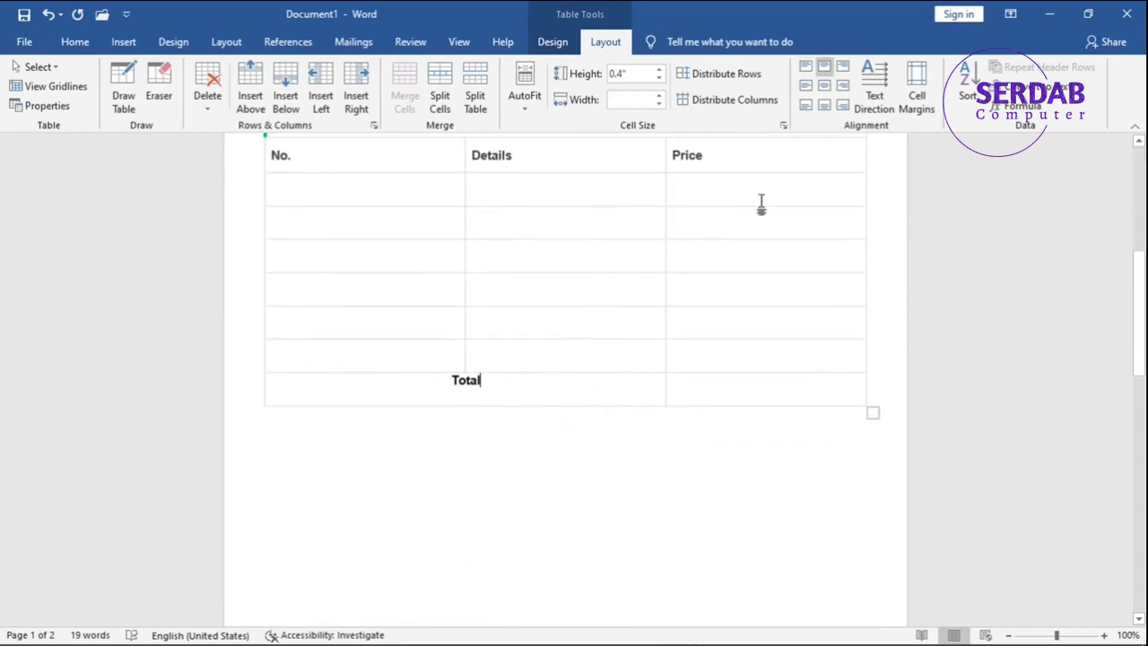
pyautogui.click(824, 87)
pyautogui.click(687, 449)
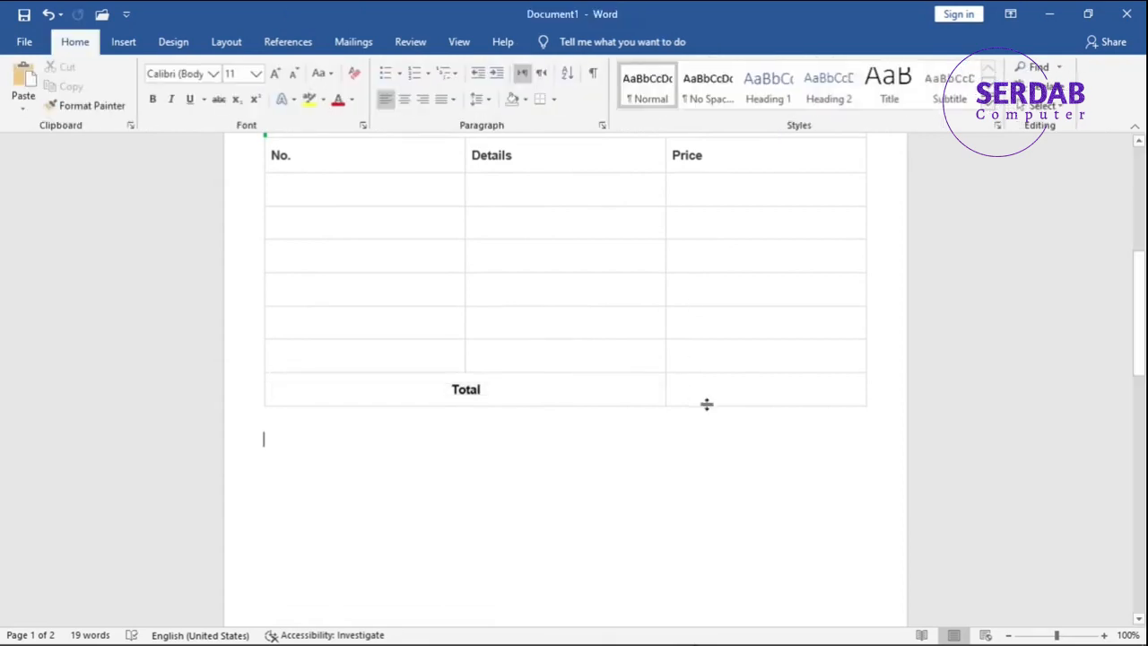
# Step: Narrow the No. column and shift the border between Details and Price so that the Details column is much wider
pyautogui.click(715, 392)
pyautogui.scroll(2, 717, 419)
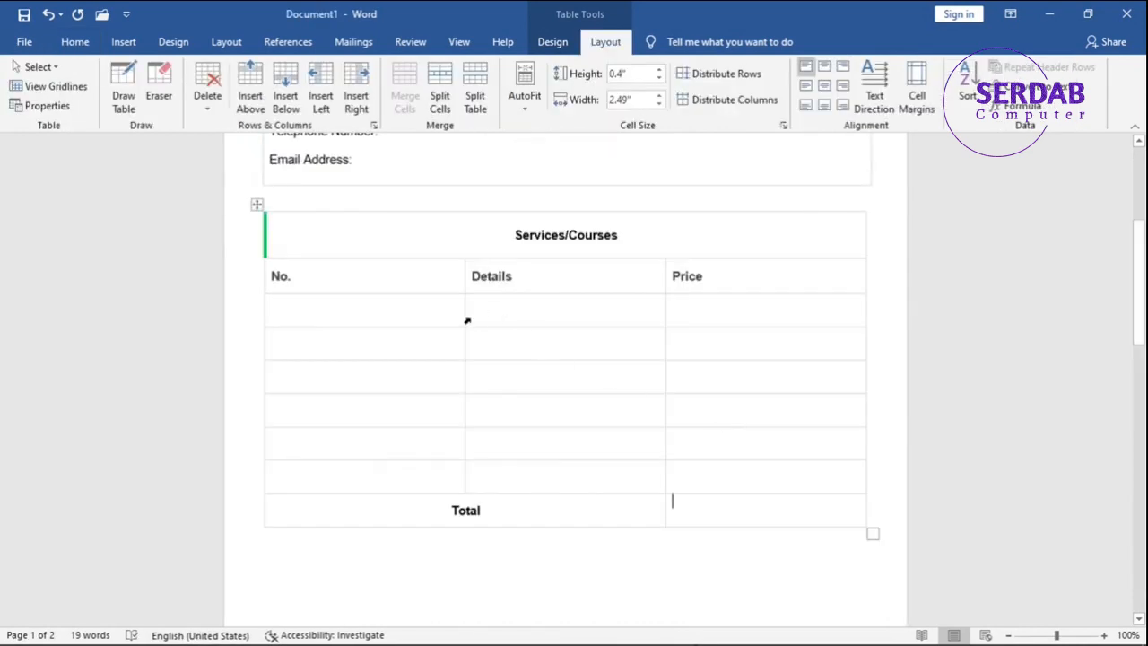
pyautogui.moveTo(463, 321); pyautogui.dragTo(312, 327)
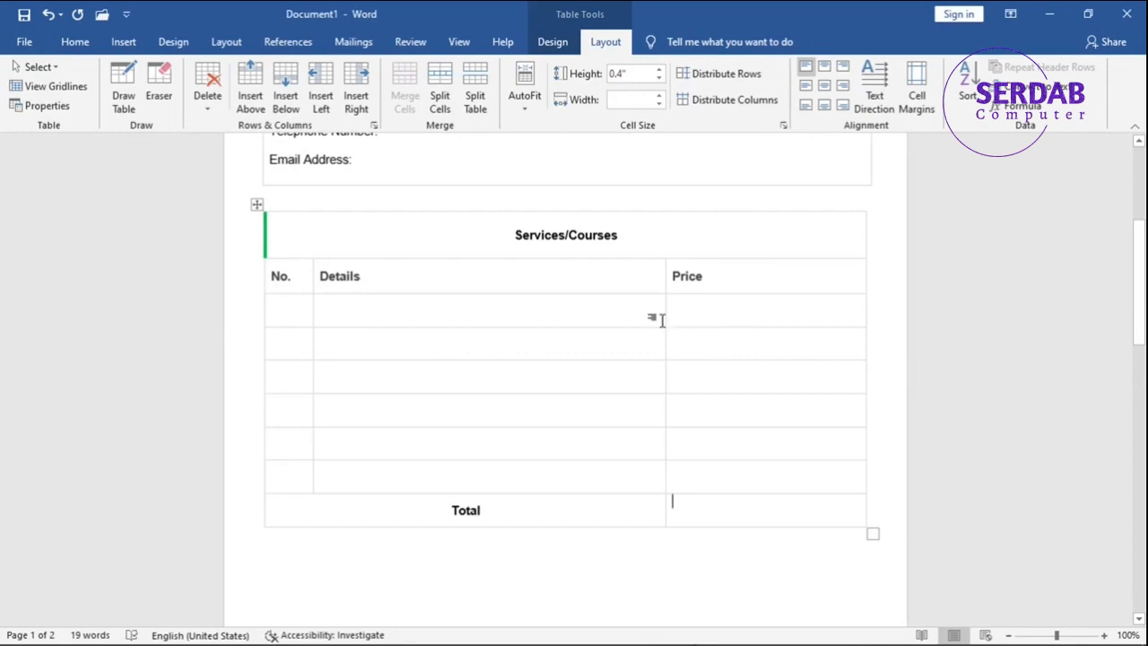
pyautogui.moveTo(664, 320); pyautogui.dragTo(751, 318)
# Step: Delete the extra blank lines beneath the Services/Courses table
pyautogui.scroll(-1, 667, 373)
pyautogui.scroll(-2, 667, 373)
pyautogui.click(377, 424)
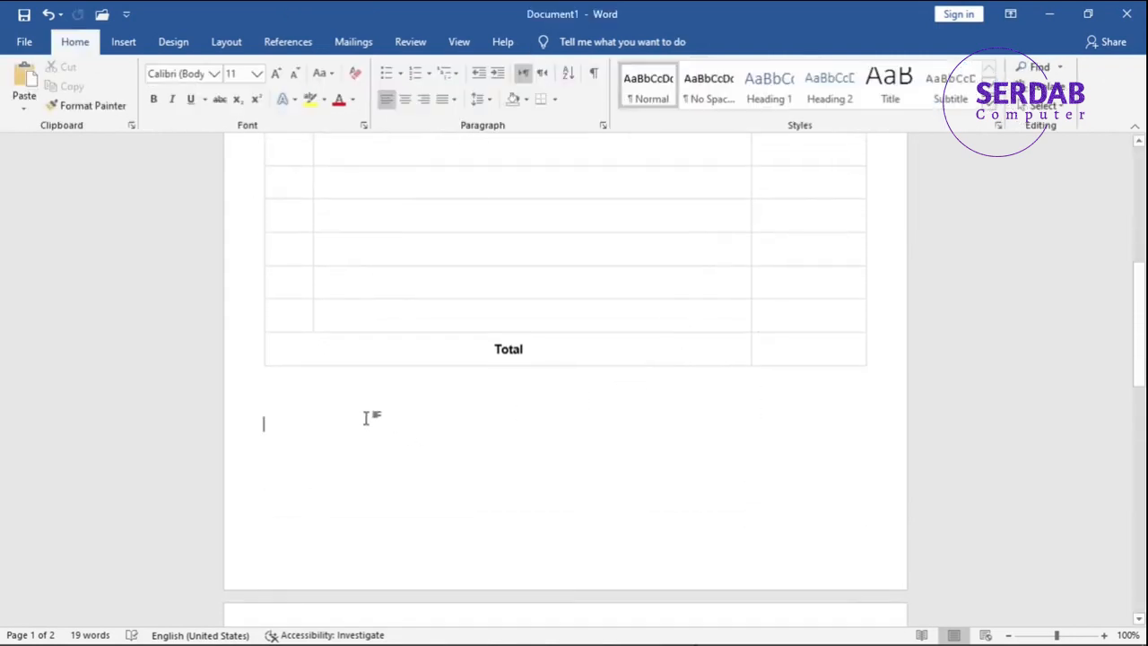
pyautogui.scroll(-2, 353, 416)
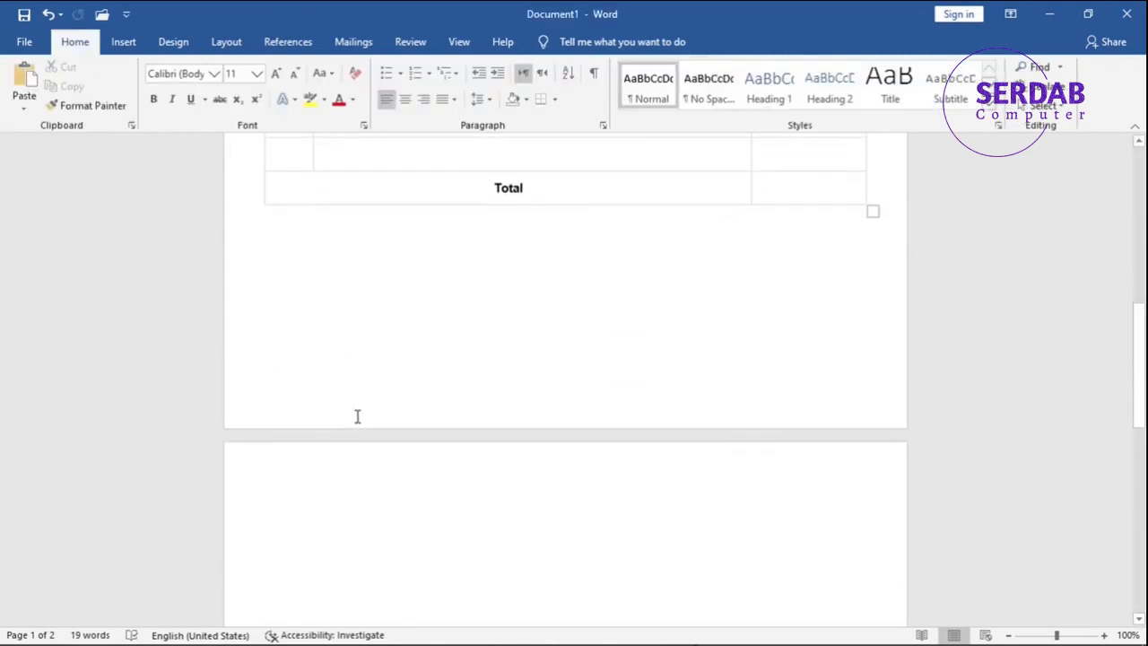
pyautogui.scroll(1, 356, 416)
pyautogui.press('BackSpace')
pyautogui.press('BackSpace')
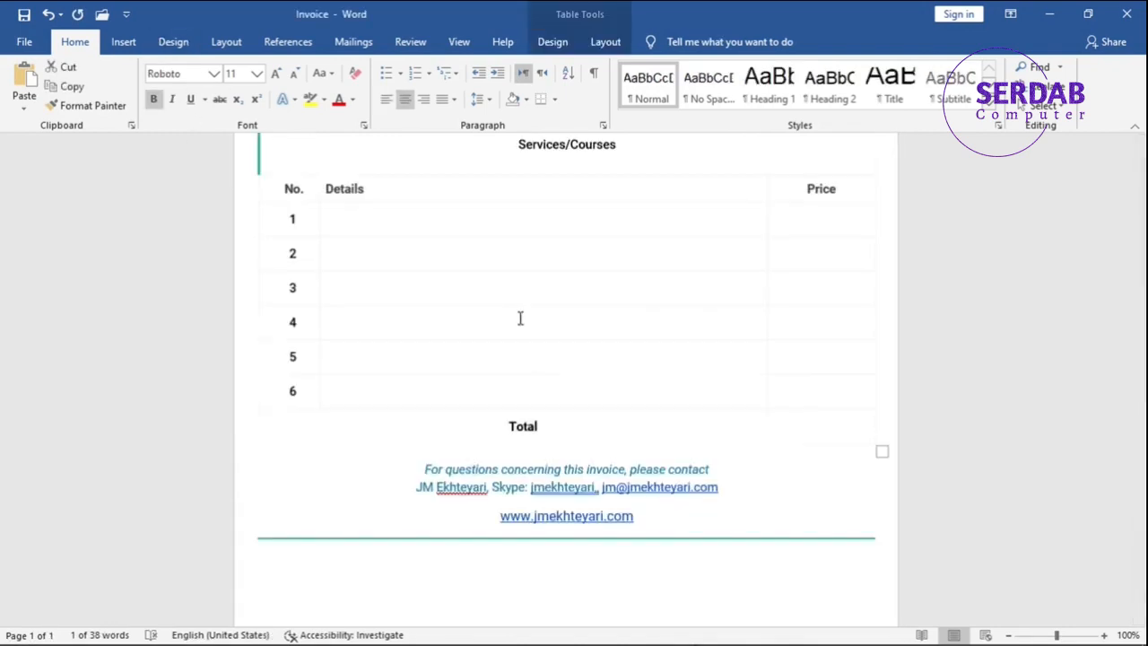
pyautogui.doubleClick(522, 426)
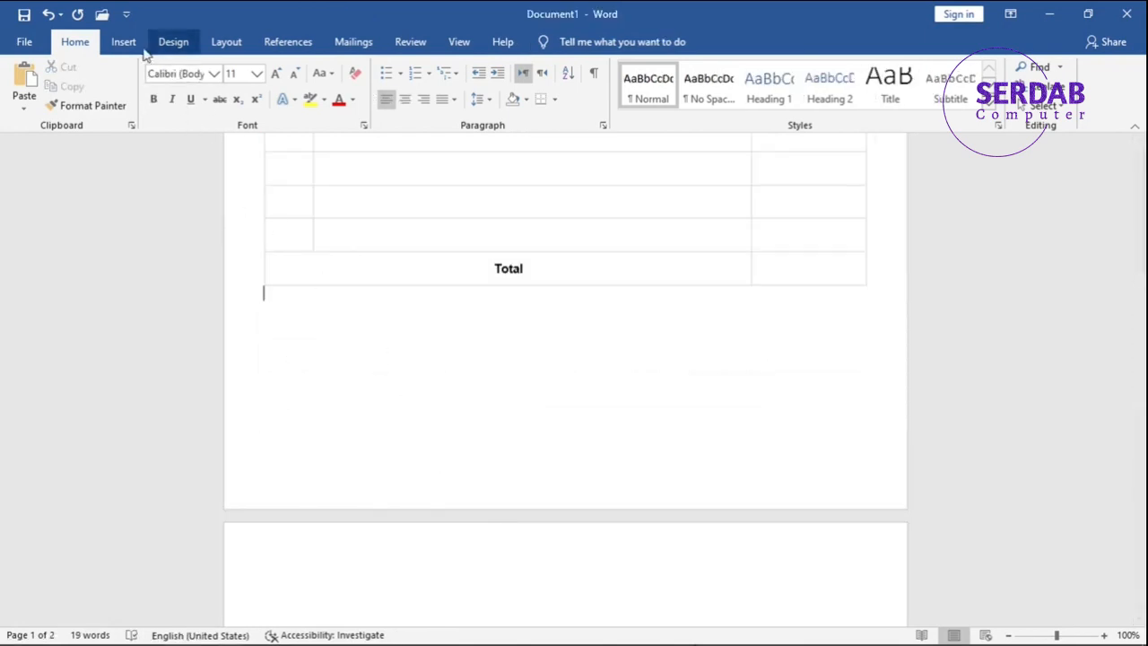
pyautogui.click(123, 41)
pyautogui.click(118, 89)
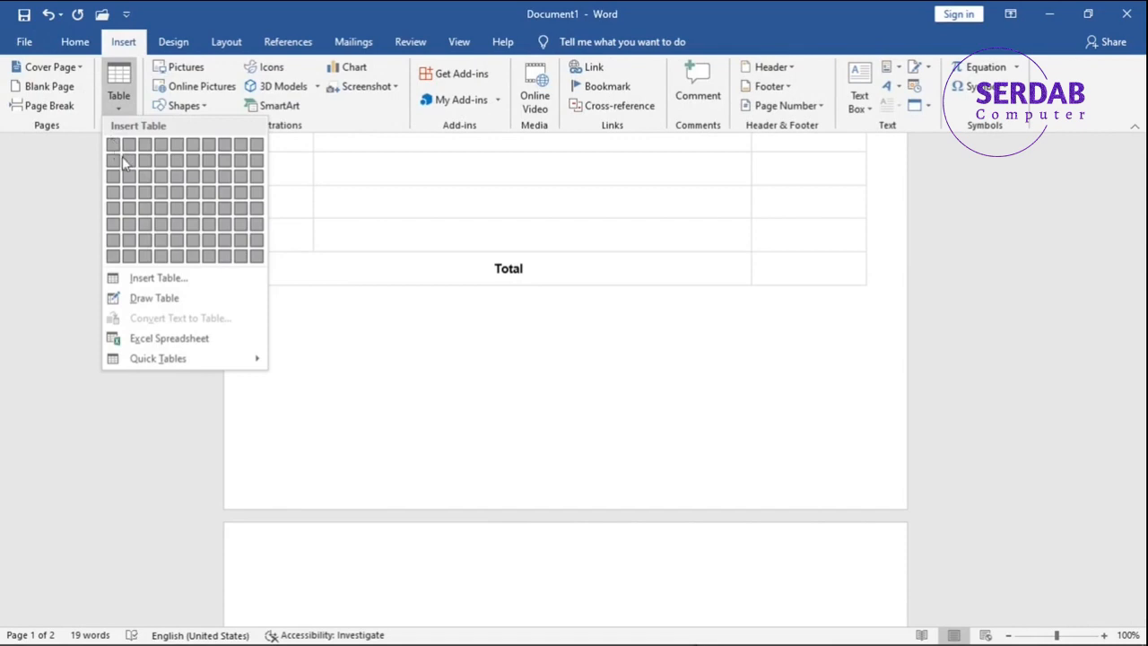
pyautogui.click(349, 329)
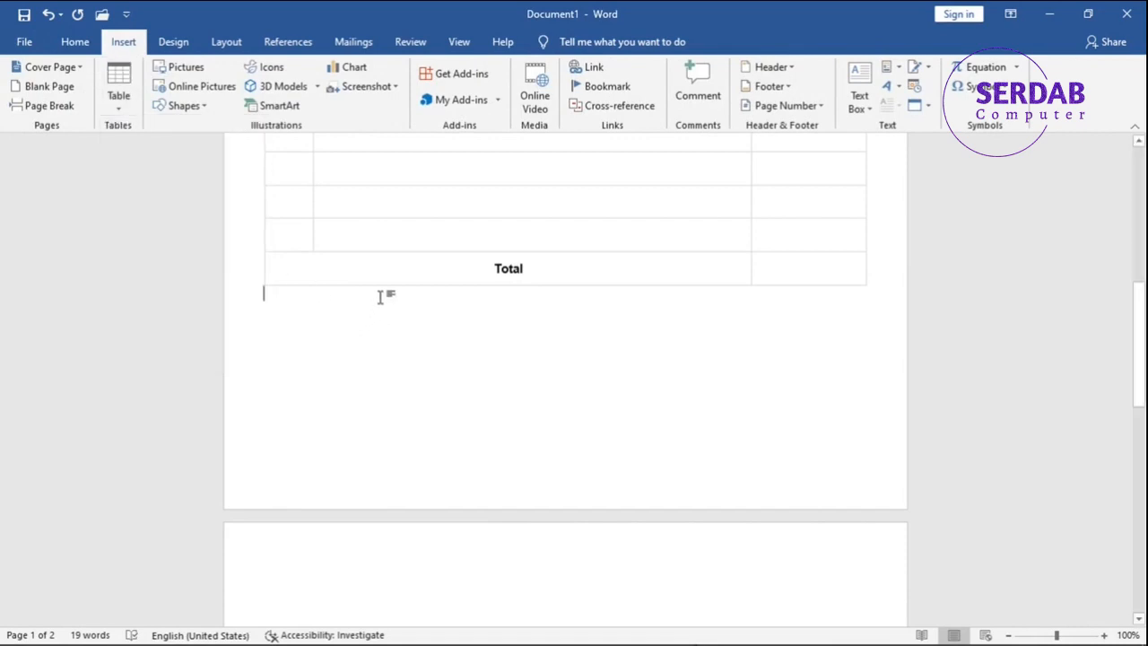
pyautogui.click(404, 277)
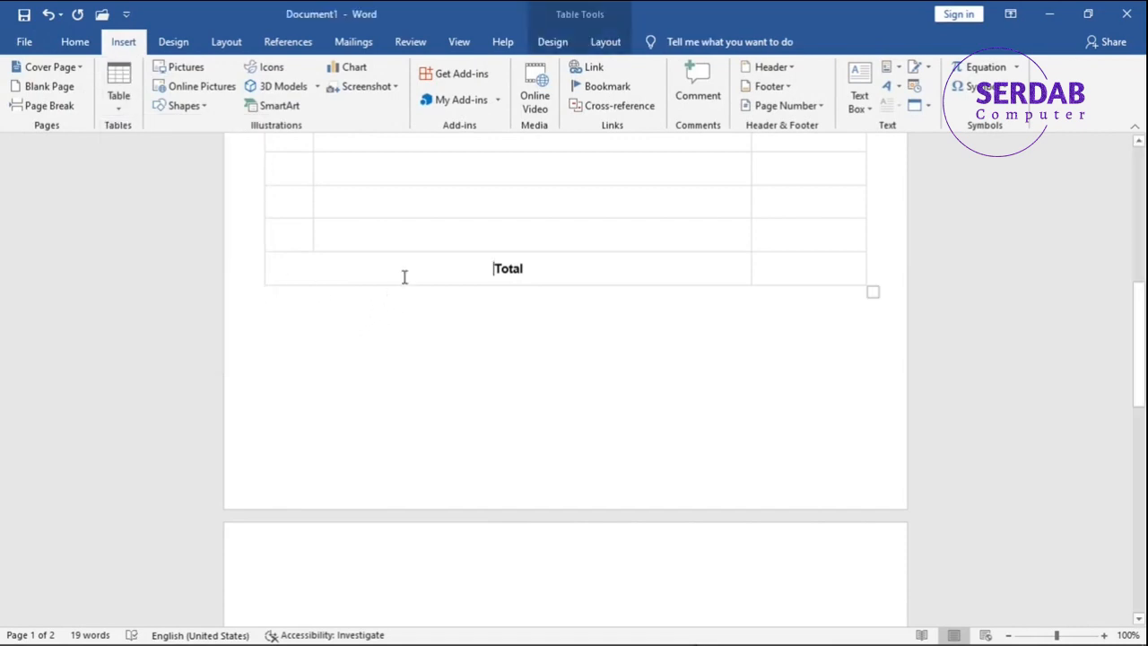
pyautogui.click(386, 303)
pyautogui.scroll(7, 387, 310)
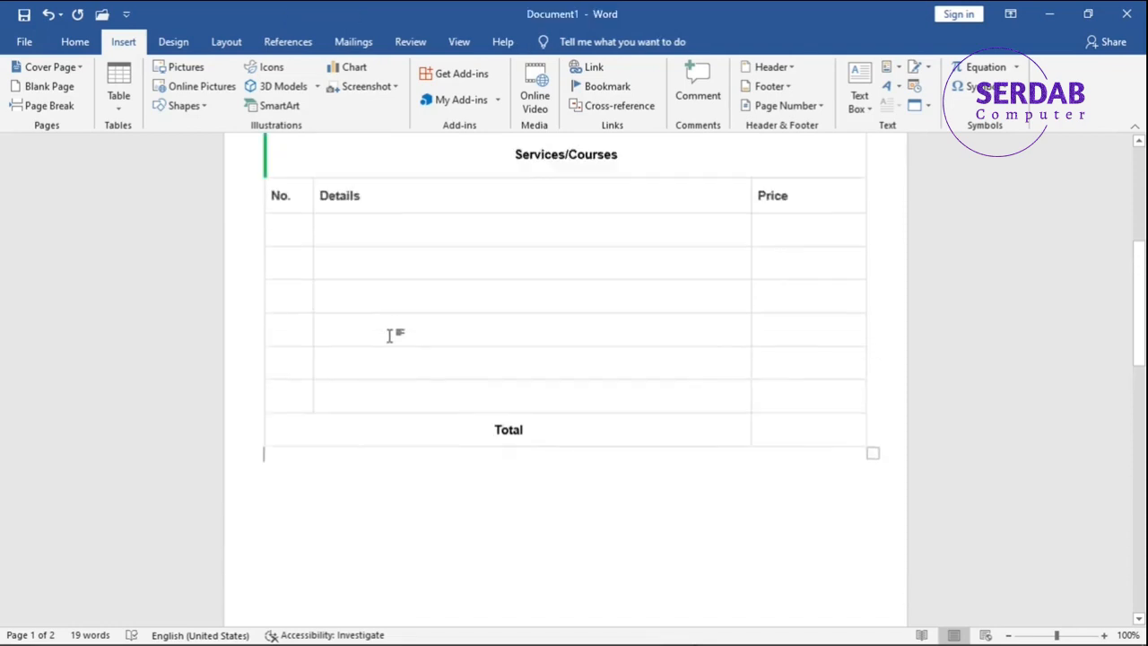
# Step: Try to move the Services/Courses table up towards the Bill To section, and undo the moves
pyautogui.moveTo(256, 325)
pyautogui.mouseDown()
pyautogui.moveTo(251, 304)
pyautogui.moveTo(252, 316)
pyautogui.mouseUp()
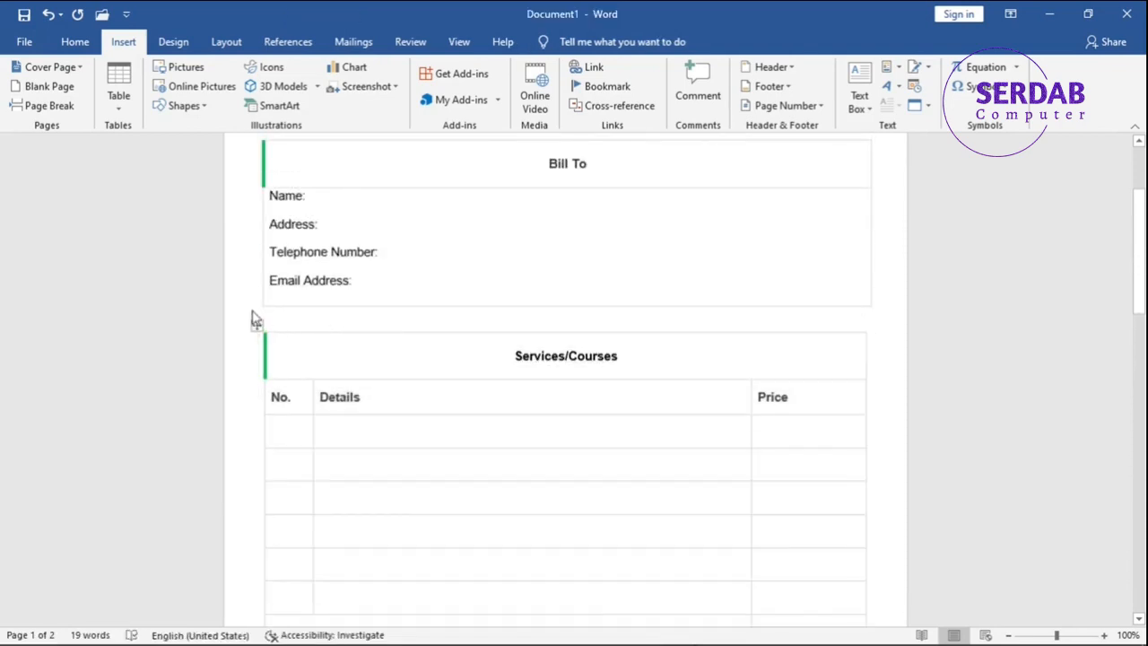
pyautogui.hotkey('ctrl', 'z')
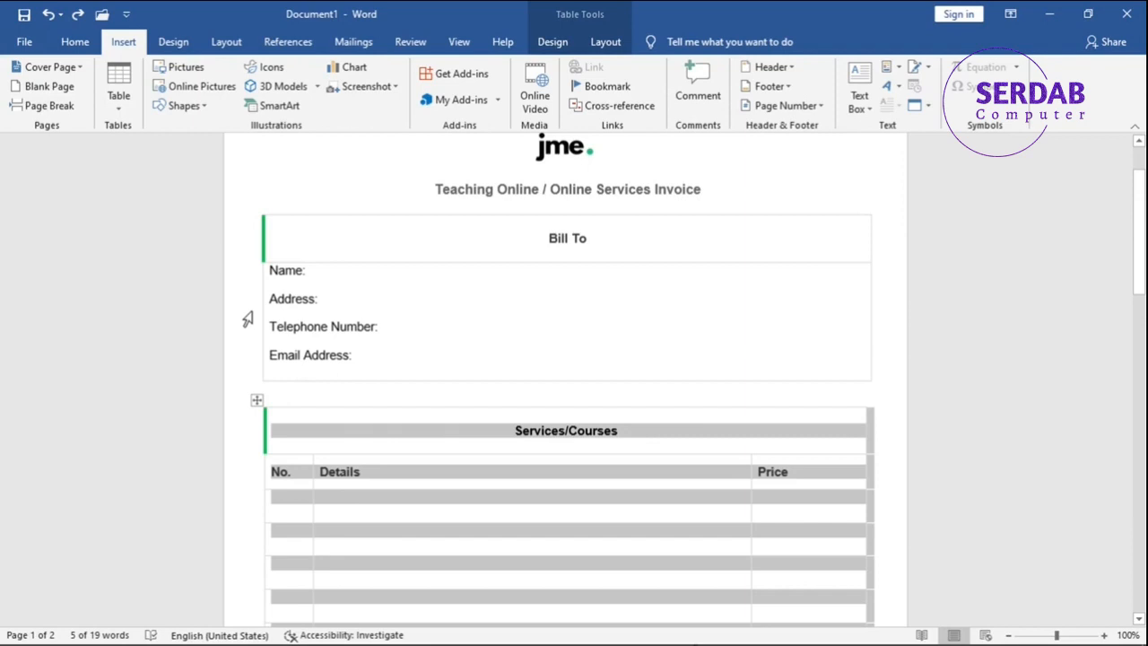
pyautogui.click(335, 436)
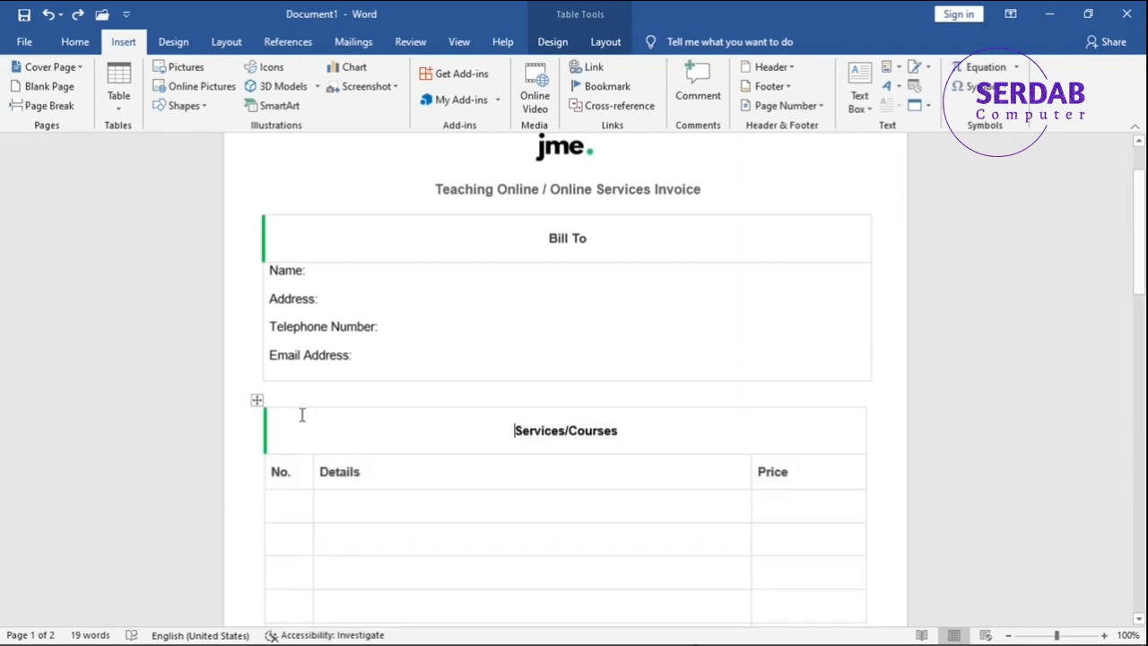
pyautogui.click(258, 399)
pyautogui.moveTo(258, 399)
pyautogui.mouseDown()
pyautogui.moveTo(244, 392)
pyautogui.moveTo(256, 374)
pyautogui.moveTo(256, 400)
pyautogui.mouseUp()
pyautogui.hotkey('ctrl', 'z')
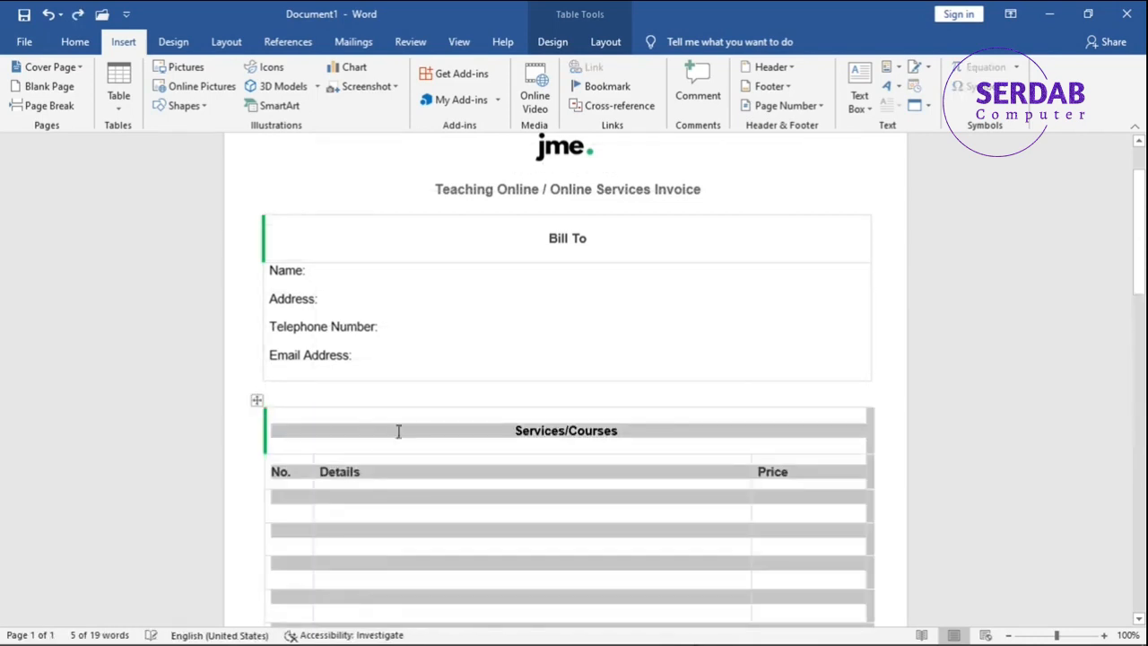
# Step: Move the table holding the logo, title and Bill To section up closer to the top edge of the page
pyautogui.scroll(2, 452, 428)
pyautogui.click(443, 359)
pyautogui.moveTo(258, 200); pyautogui.dragTo(257, 159)
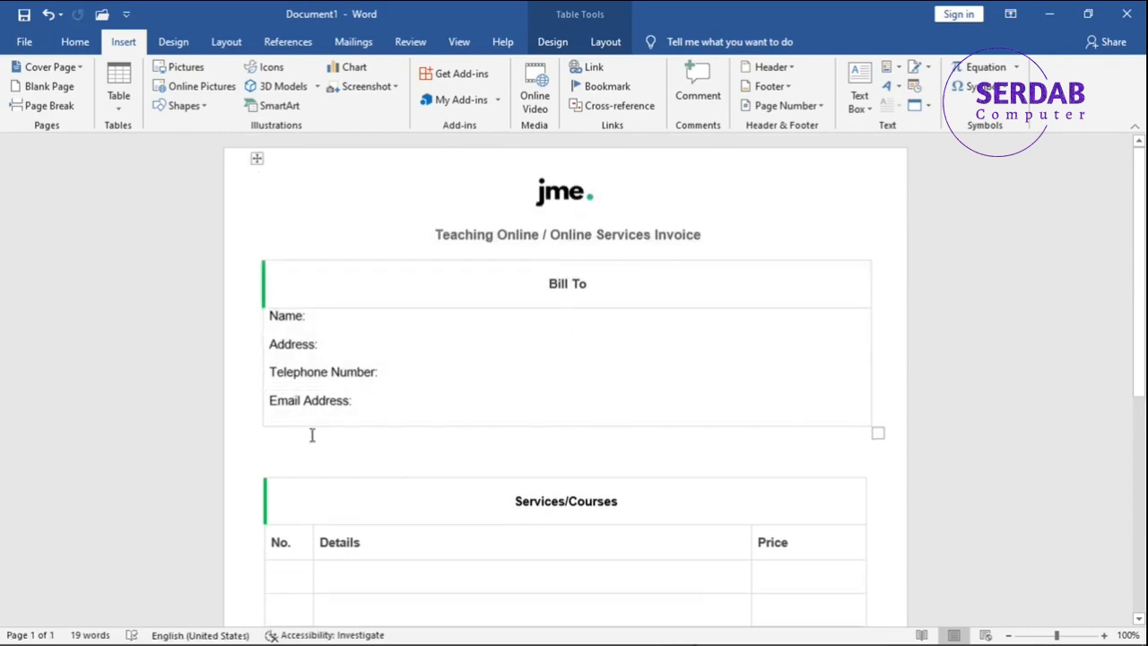
# Step: Move the Services/Courses table up slightly so that it sits closer beneath the Bill To section
pyautogui.click(257, 470)
pyautogui.moveTo(257, 470); pyautogui.dragTo(258, 445)
# Step: Insert a table with one column and two rows just beneath the Total row of the Services/Courses table
pyautogui.scroll(-8, 496, 434)
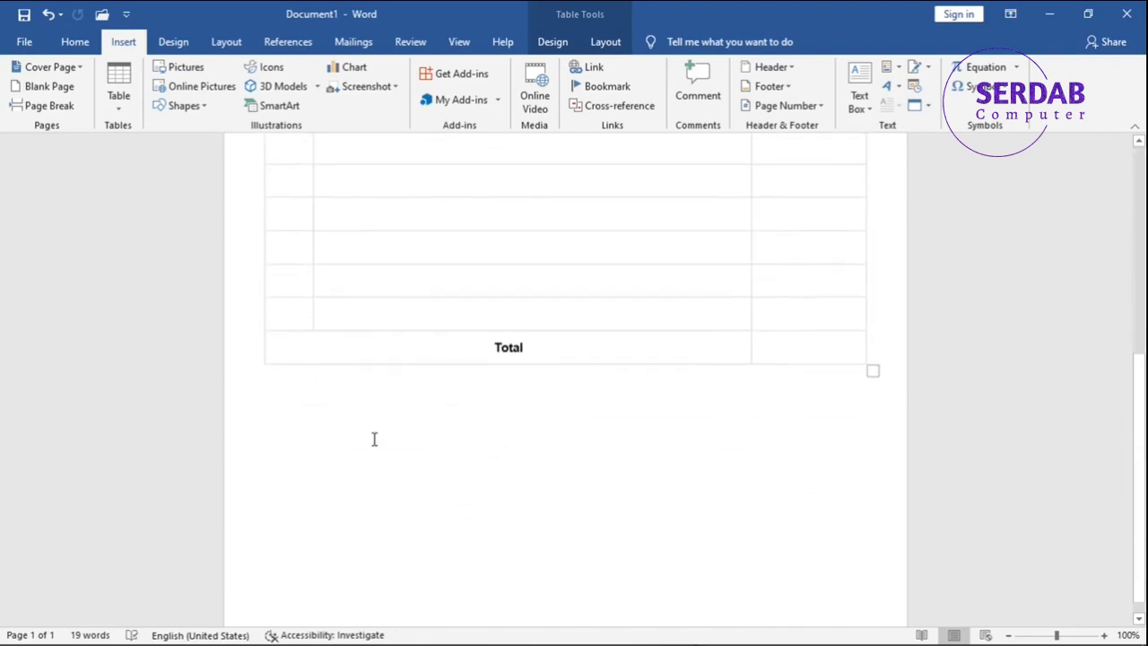
pyautogui.click(373, 438)
pyautogui.press('BackSpace')
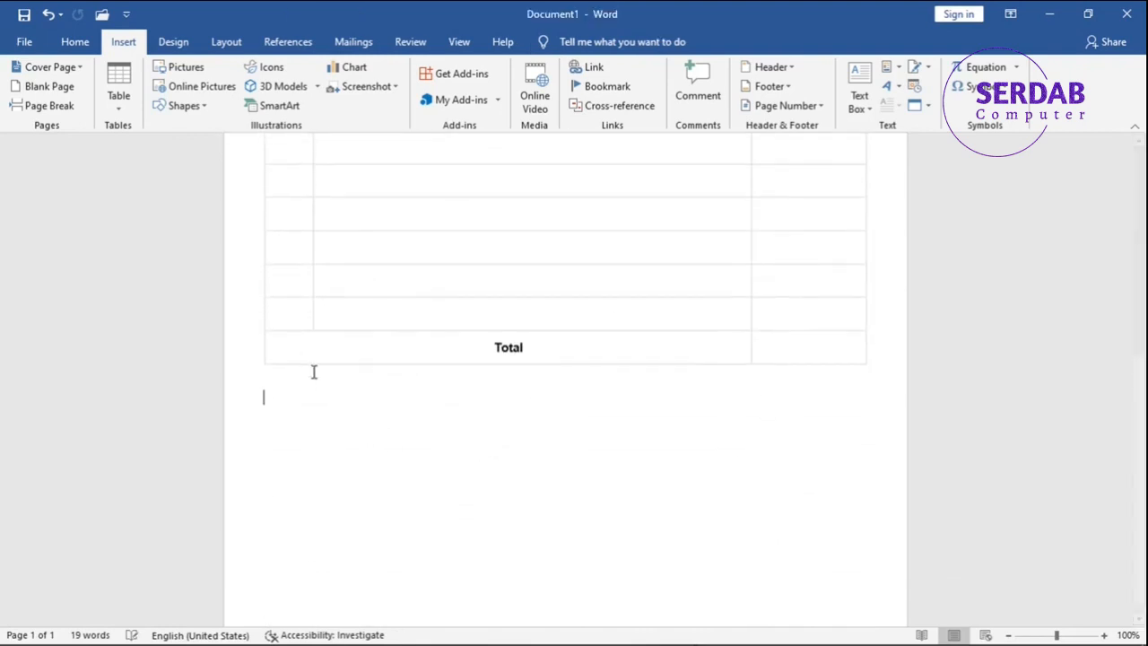
pyautogui.click(130, 108)
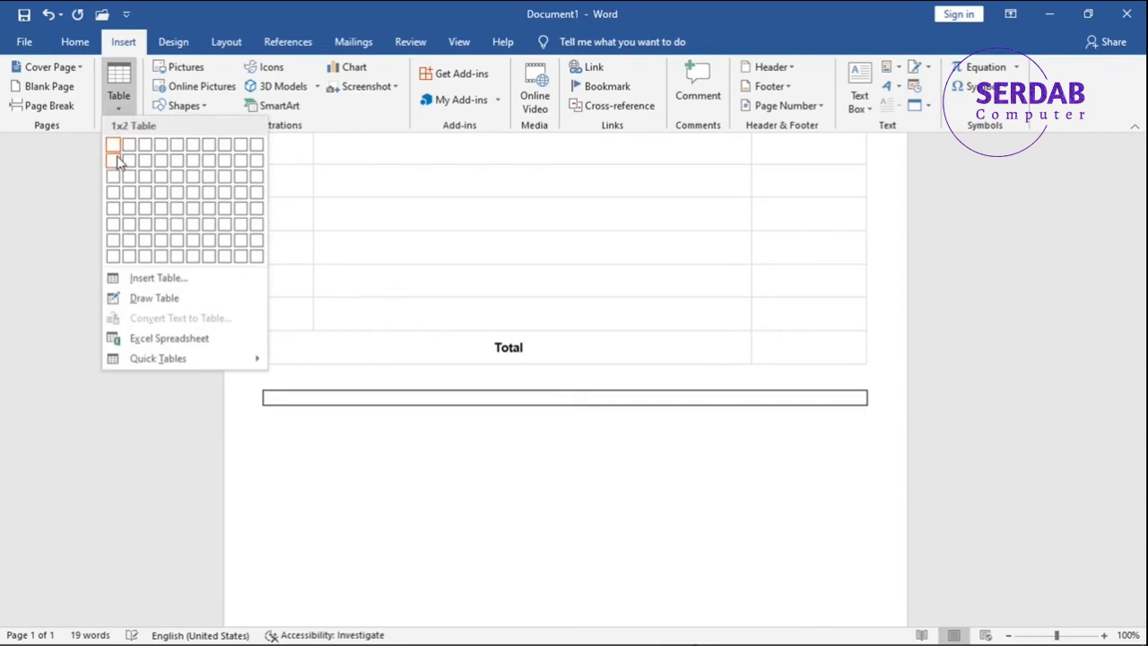
pyautogui.click(116, 166)
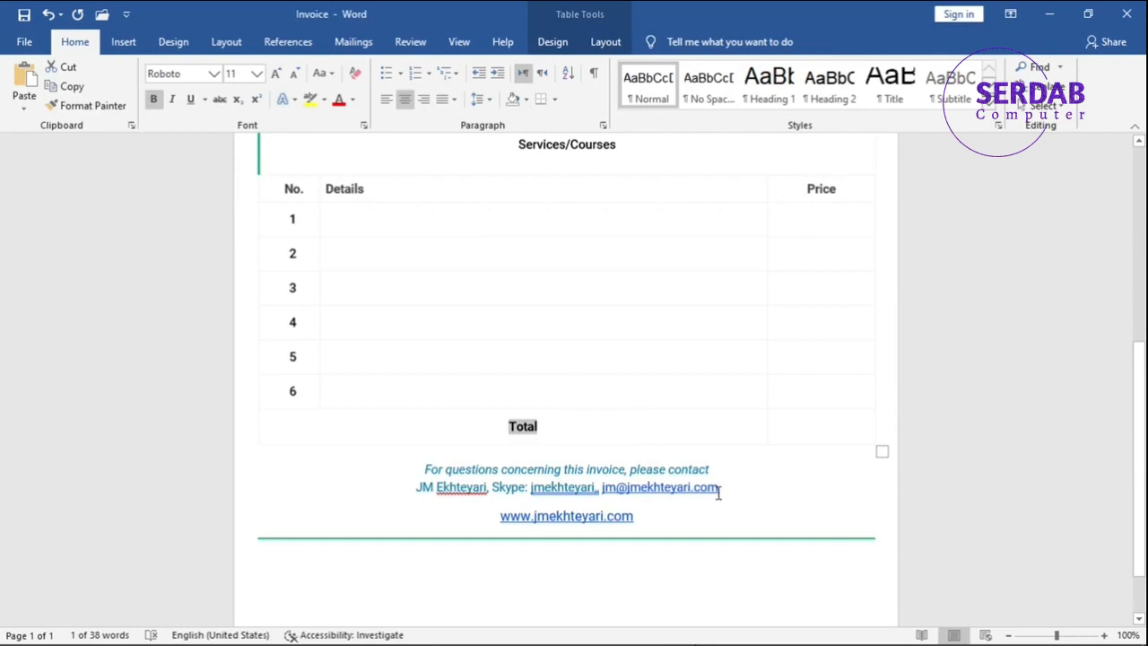
# Step: Try to paste both contact lines from the reference invoice into the new table at once, and undo the paste
pyautogui.moveTo(719, 491); pyautogui.dragTo(426, 484)
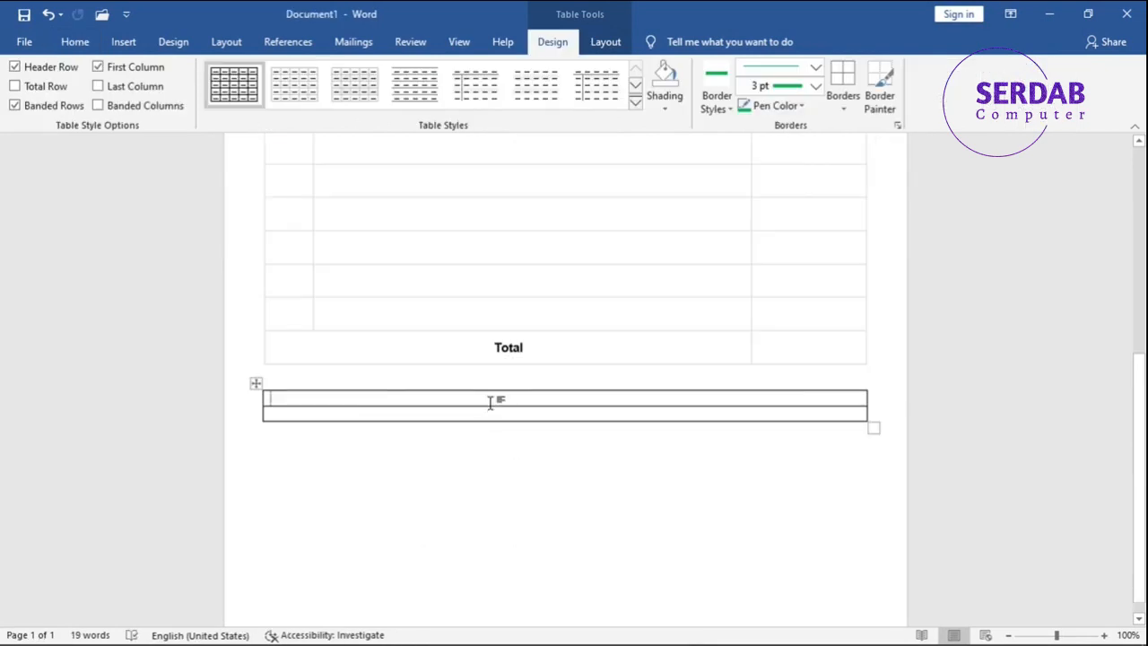
pyautogui.hotkey('ctrl', 'v')
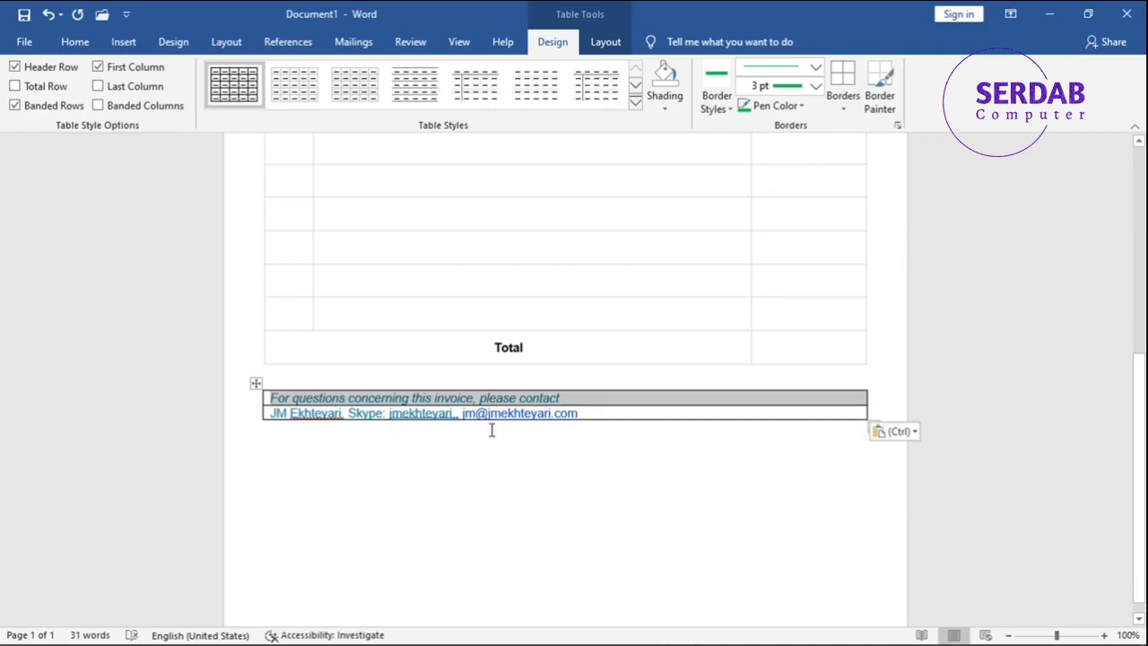
pyautogui.hotkey('ctrl', 'z')
# Step: Add a blank line in the new table's first row and copy "For questions concerning this invoice, please contact" from the reference invoice beneath it
pyautogui.press('Return')
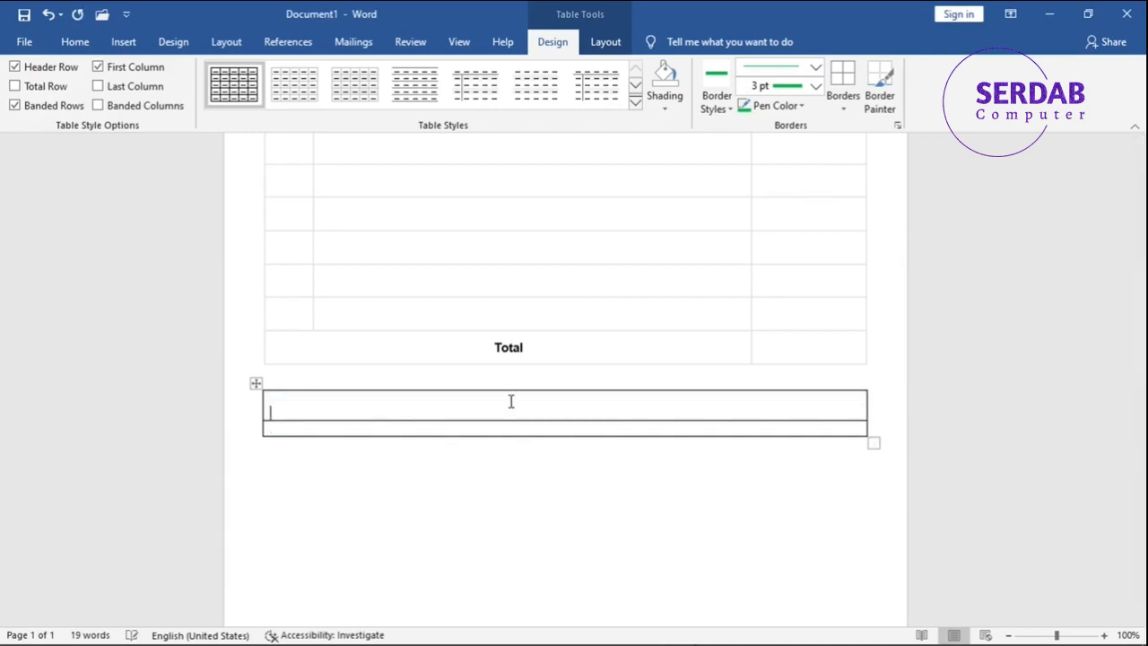
pyautogui.hotkey('ctrl', 'v')
pyautogui.hotkey('ctrl', 'z')
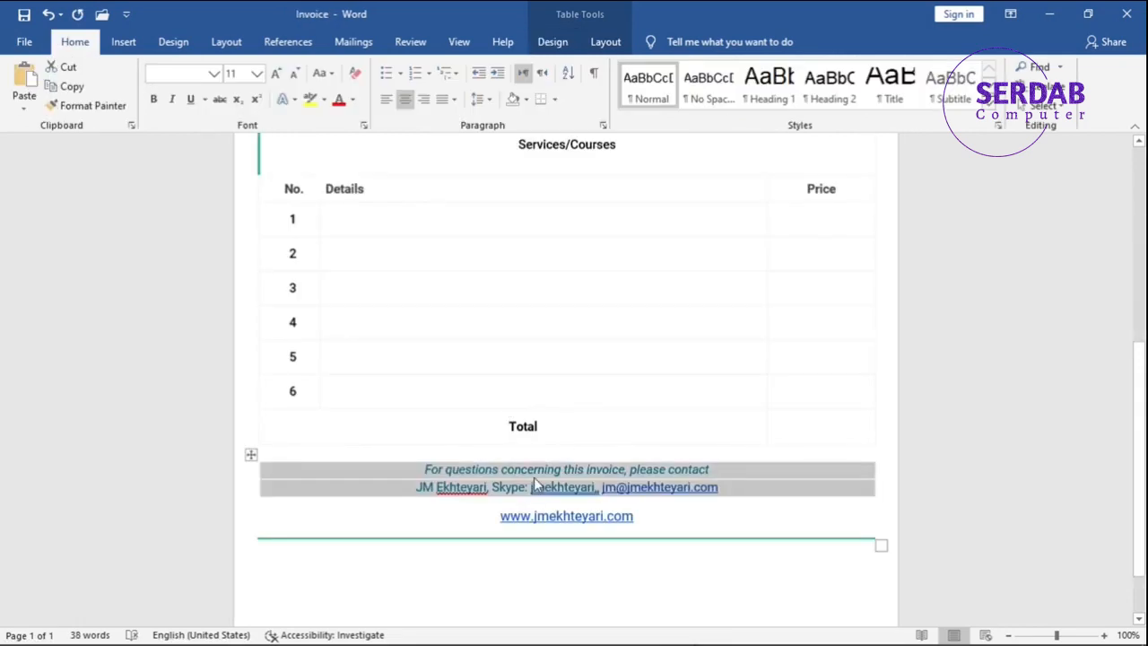
pyautogui.click(534, 473)
pyautogui.moveTo(419, 472); pyautogui.dragTo(708, 471)
pyautogui.hotkey('ctrl', 'c')
pyautogui.hotkey('alt', 'Tab')
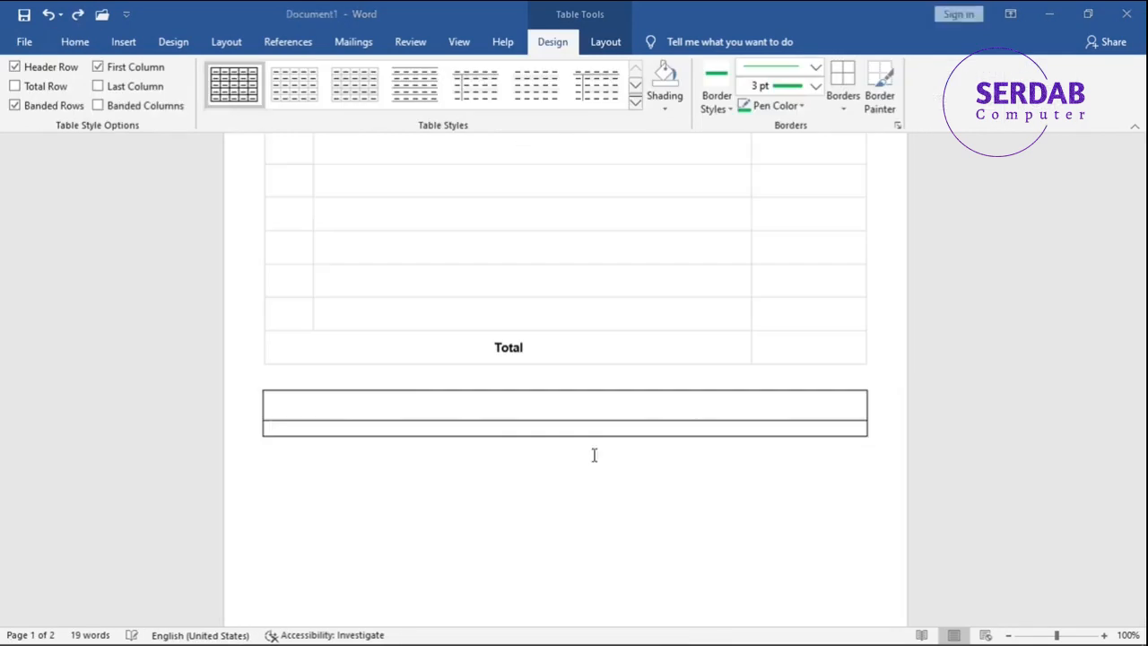
pyautogui.hotkey('ctrl', 'v')
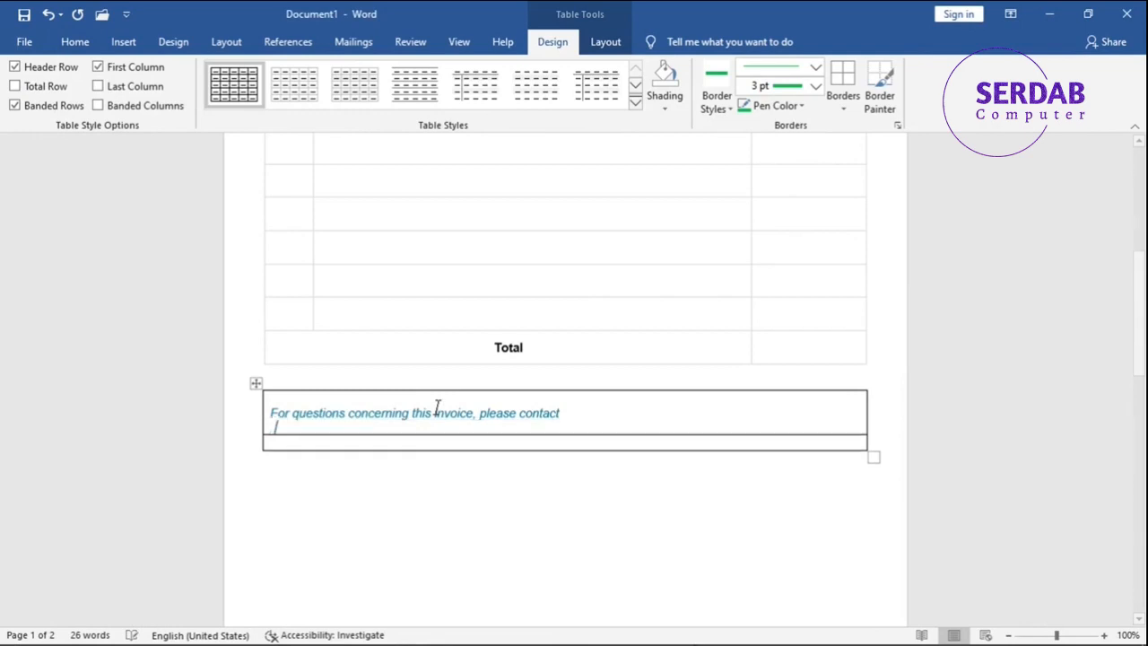
# Step: Copy the reference invoice's line with the contact's name, Skype ID and e-mail under the question line, and centre both lines
pyautogui.hotkey('alt', 'Tab')
pyautogui.moveTo(723, 492); pyautogui.dragTo(426, 489)
pyautogui.hotkey('ctrl', 'c')
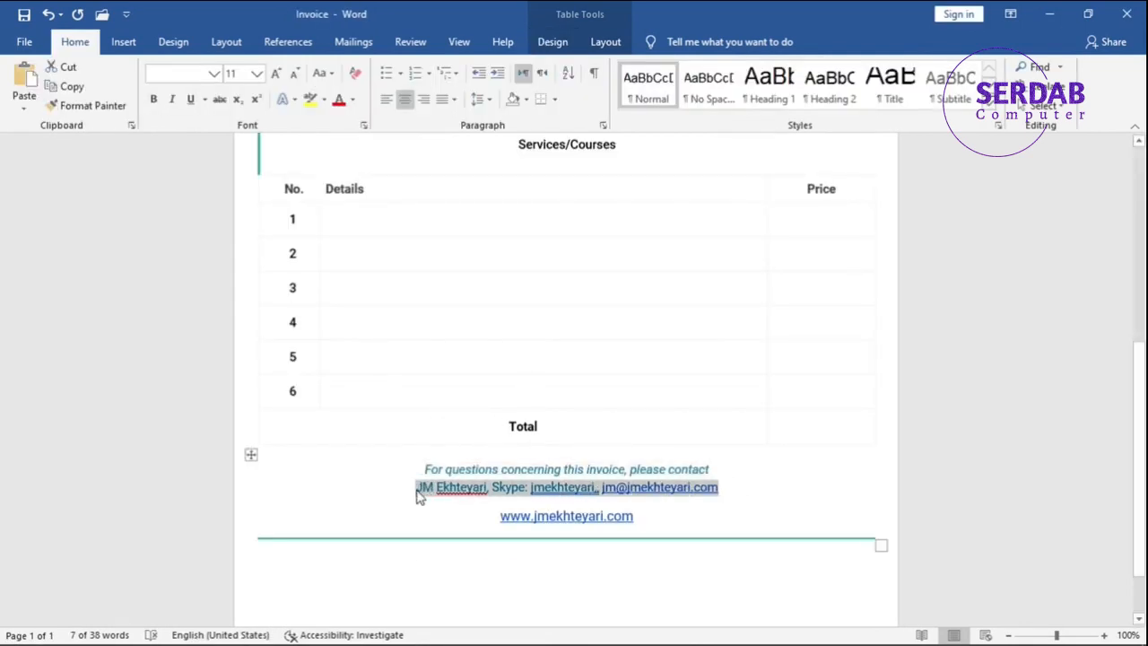
pyautogui.hotkey('alt', 'Tab')
pyautogui.hotkey('ctrl', 'v')
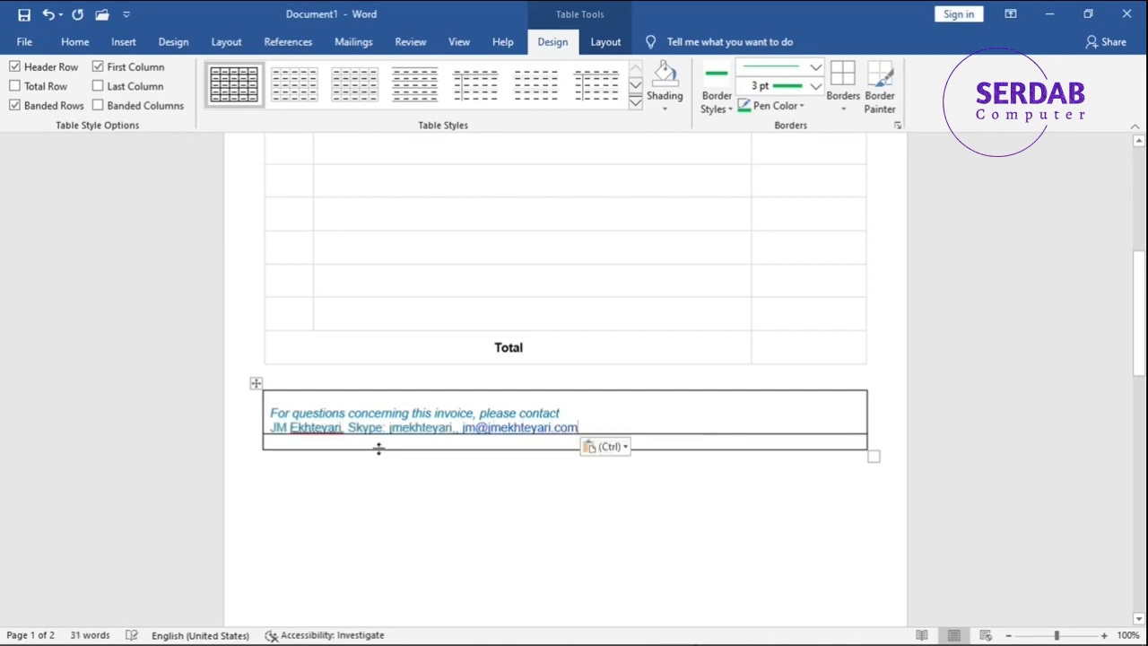
pyautogui.hotkey('ctrl', 'e')
pyautogui.click(413, 414)
pyautogui.hotkey('ctrl', 'e')
# Step: Copy the website address from the reference invoice into the second row of the footer table and centre it
pyautogui.hotkey('alt', 'Tab')
pyautogui.moveTo(650, 523); pyautogui.dragTo(495, 517)
pyautogui.hotkey('ctrl', 'c')
pyautogui.hotkey('alt', 'Tab')
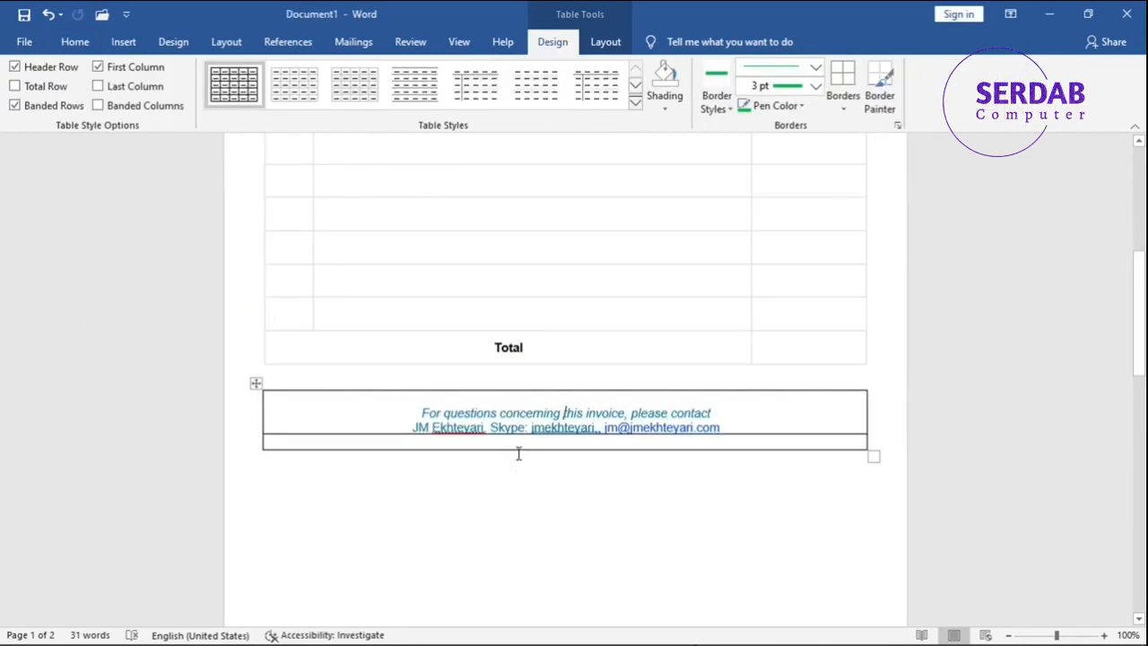
pyautogui.click(519, 442)
pyautogui.hotkey('ctrl', 'v')
pyautogui.hotkey('ctrl', 'e')
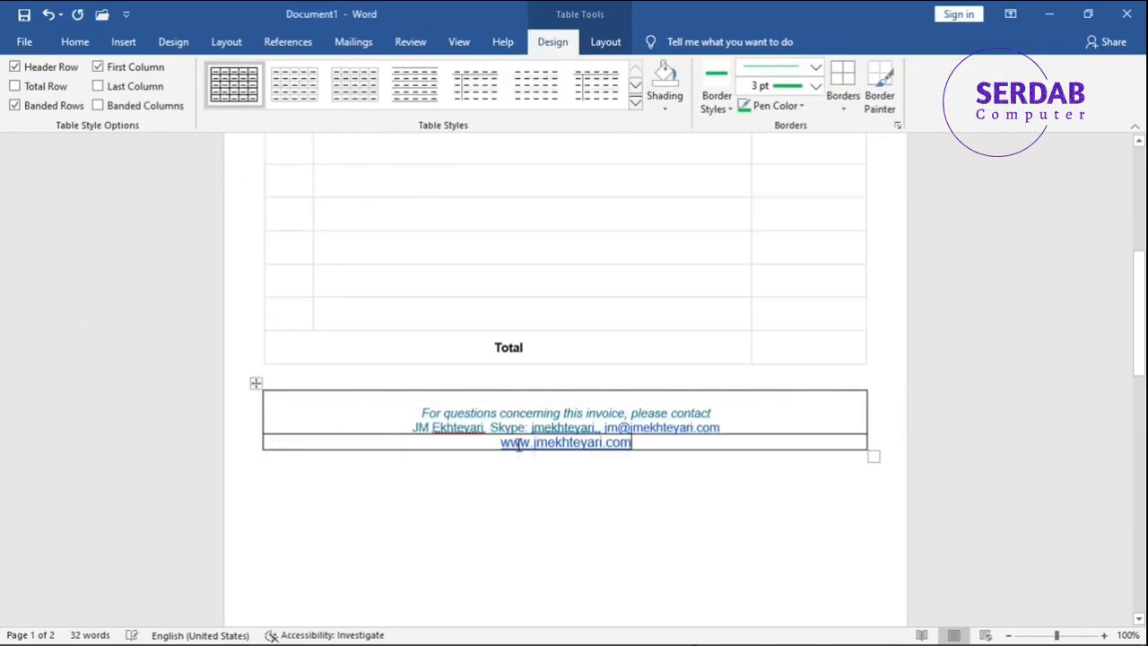
# Step: Check the reference invoice's footer and remove all borders from the contact table
pyautogui.hotkey('alt', 'Tab')
pyautogui.hotkey('alt', 'Tab')
pyautogui.click(258, 384)
pyautogui.click(843, 103)
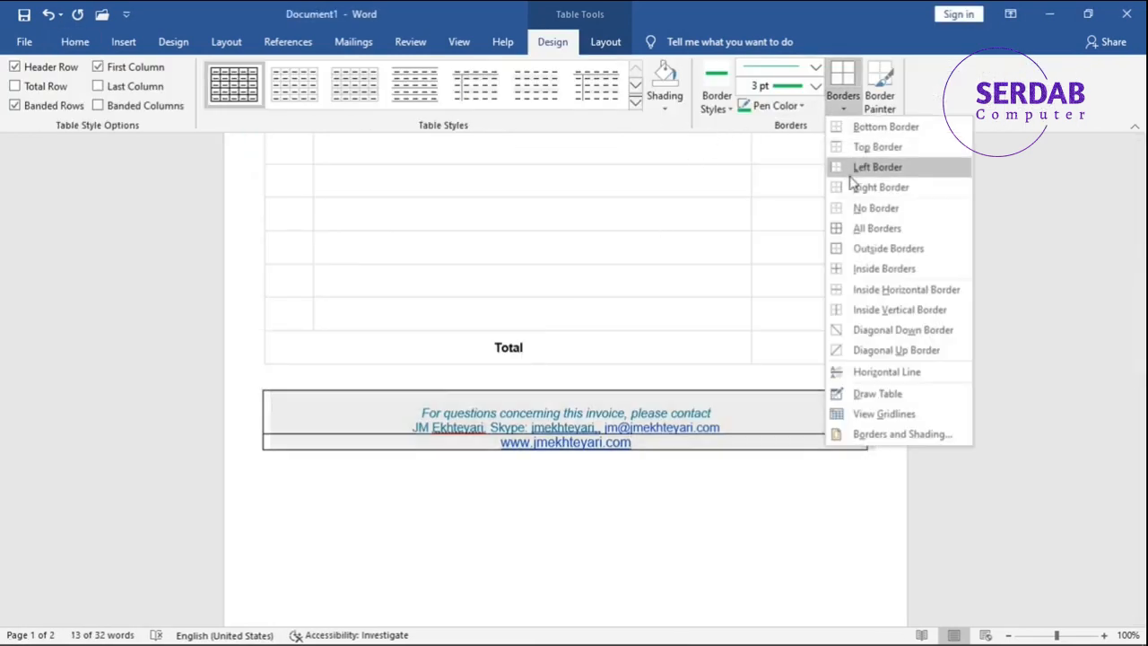
pyautogui.click(863, 207)
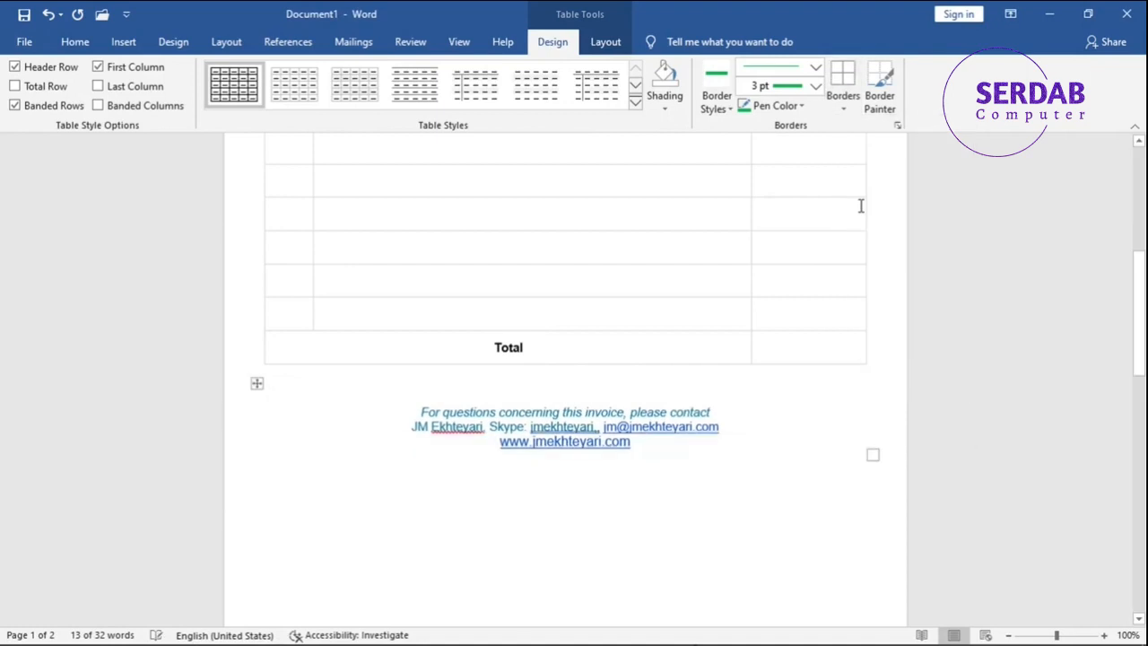
# Step: Add a green 3 pt bottom border under the website row, and add space above and below the website address
pyautogui.click(692, 447)
pyautogui.click(844, 105)
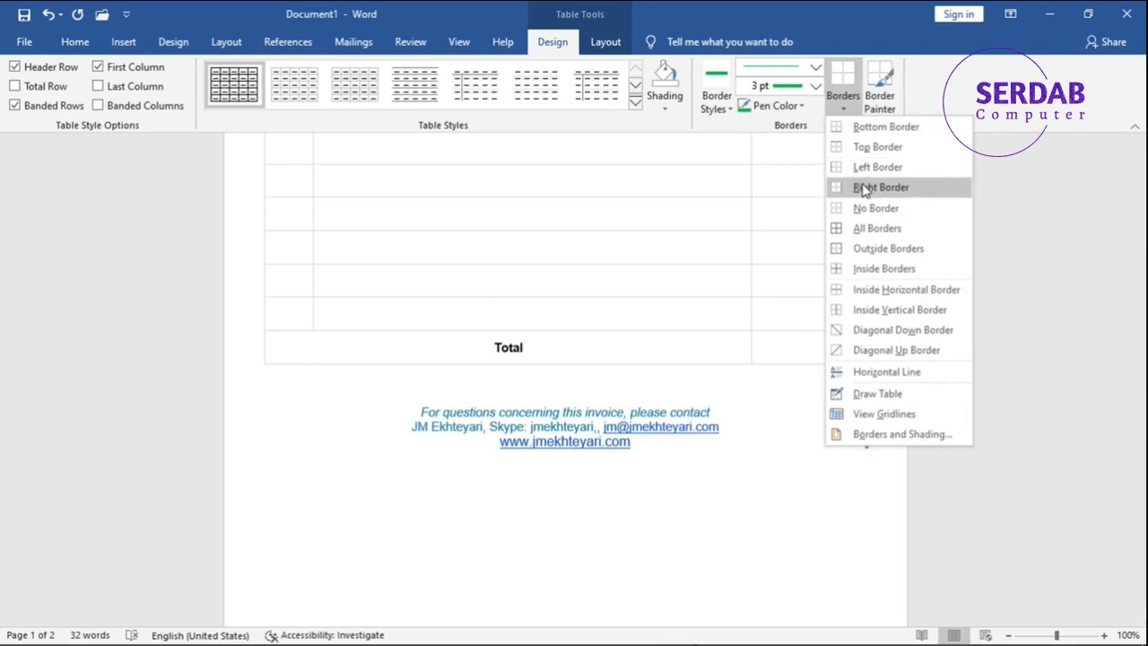
pyautogui.click(862, 126)
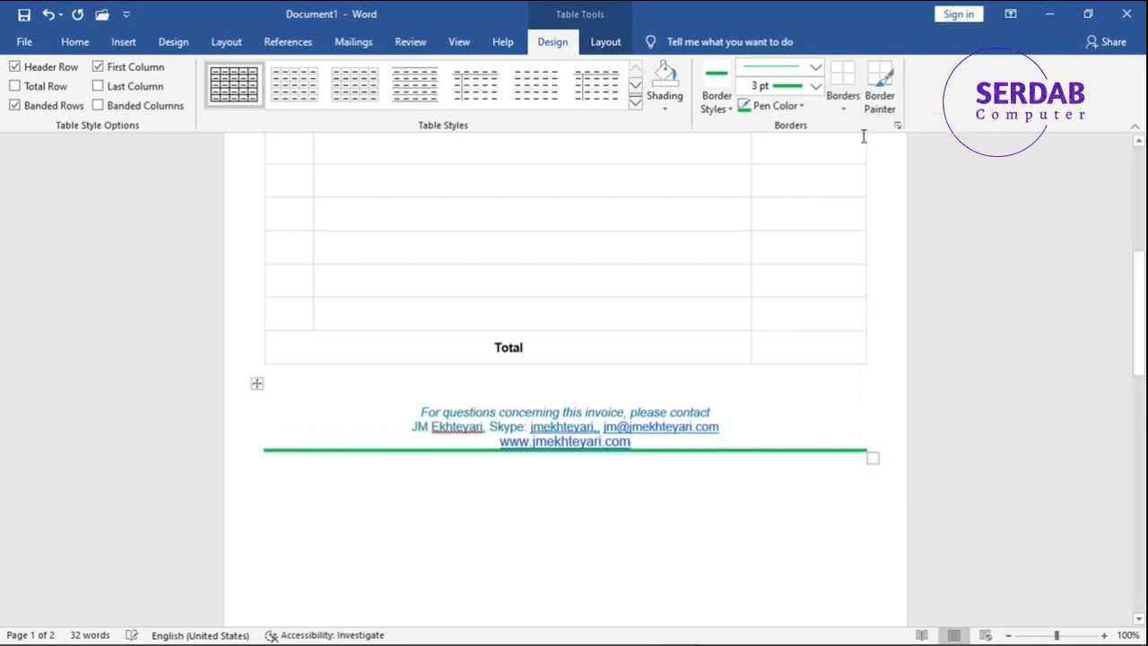
pyautogui.press('Return')
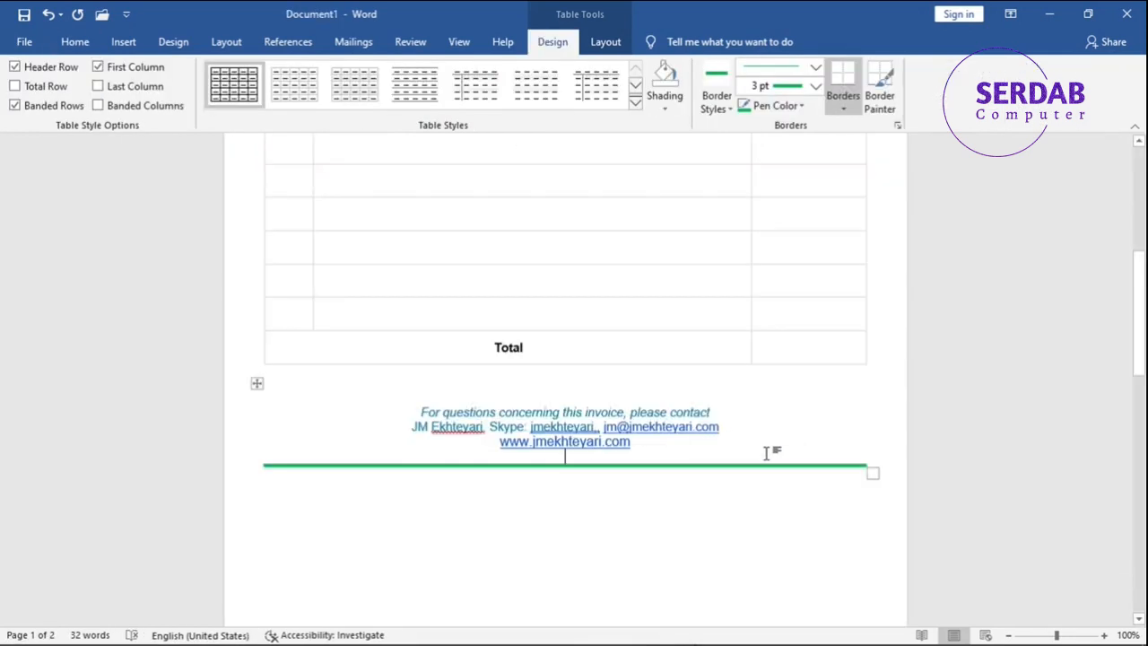
pyautogui.moveTo(726, 434); pyautogui.dragTo(720, 447)
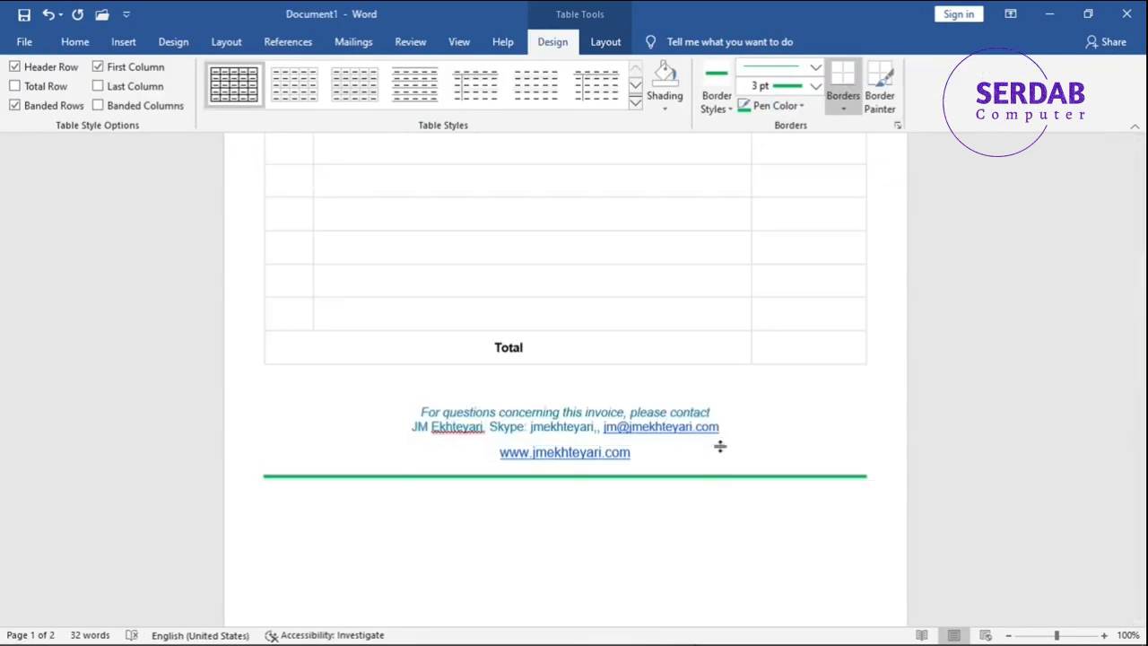
# Step: Delete the blank paragraph below the footer table so that the invoice fits on one page
pyautogui.click(656, 529)
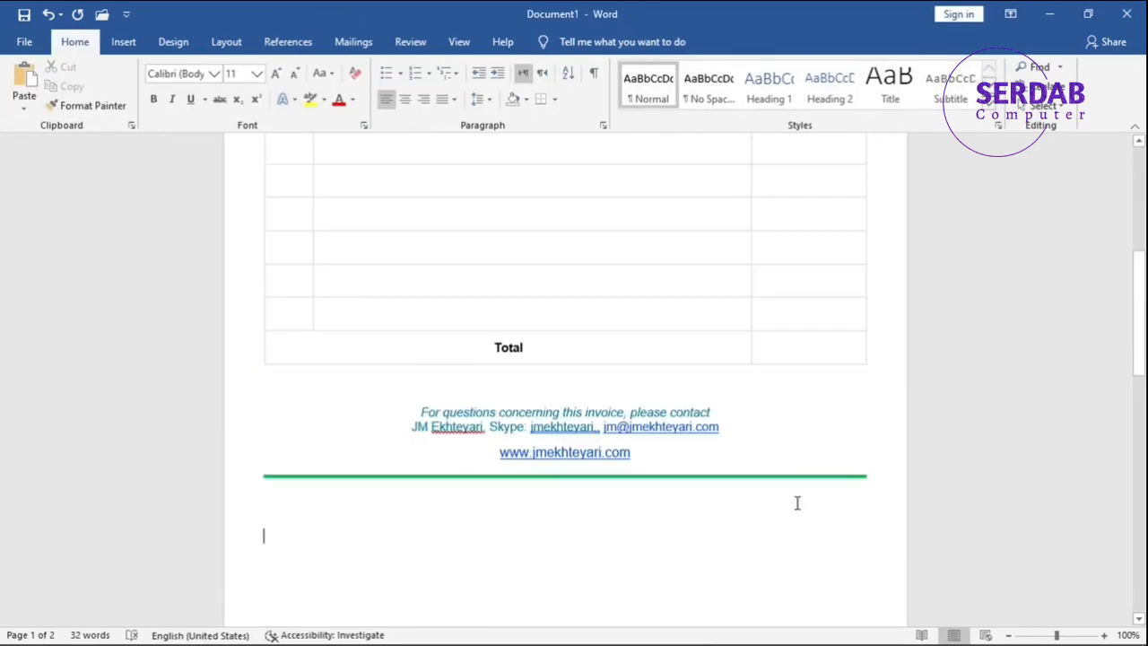
pyautogui.scroll(-4, 797, 503)
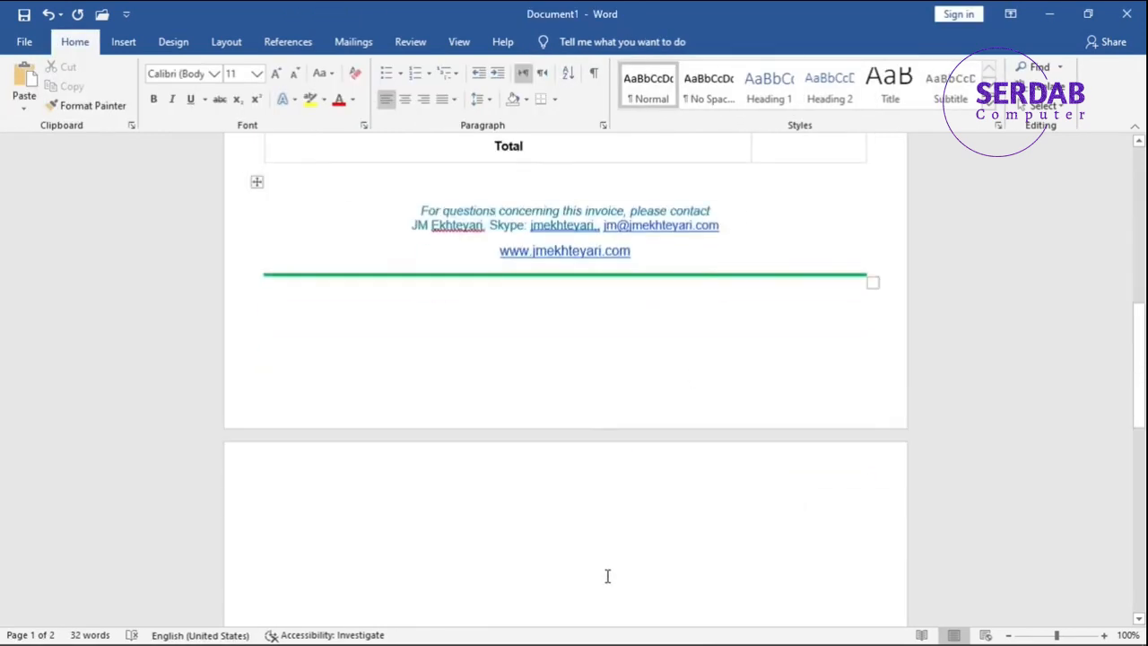
pyautogui.press('BackSpace')
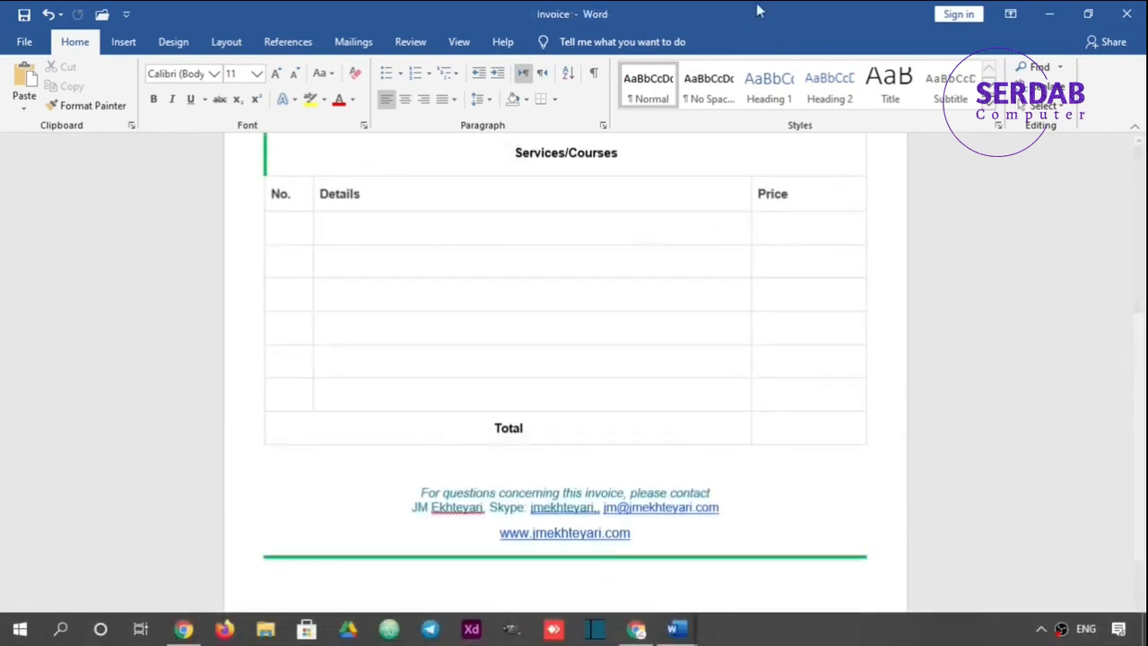
pyautogui.scroll(5, 673, 310)
pyautogui.scroll(-5, 673, 305)
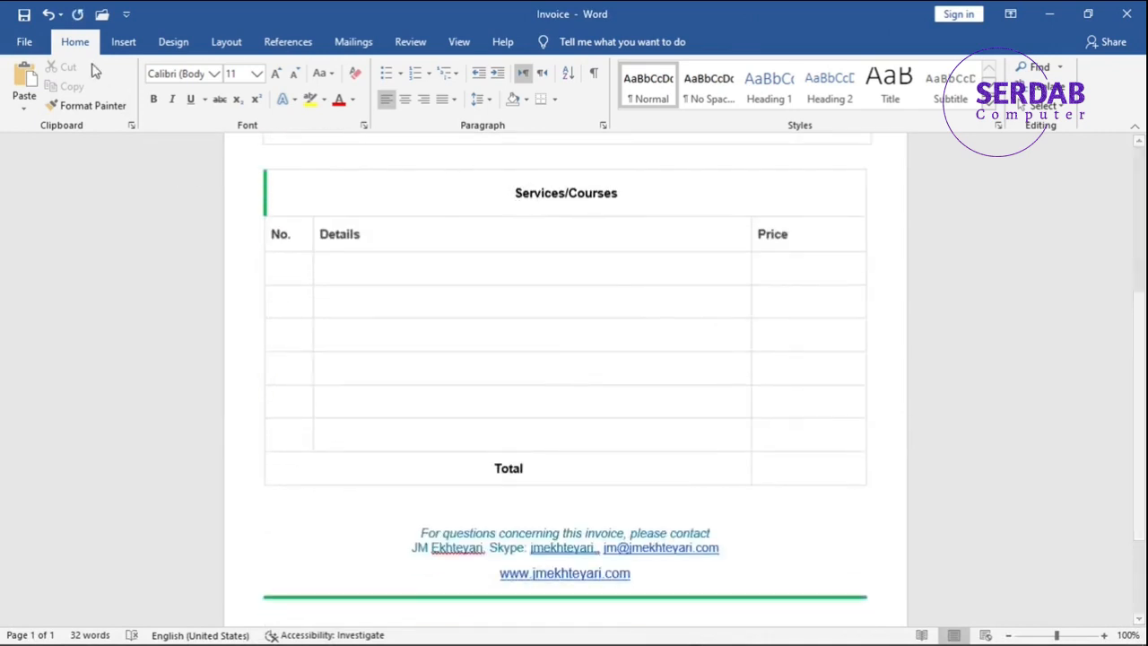
# Step: Open the Save As dialog for the Desktop folder, cancel it, and return to the invoice
pyautogui.click(24, 42)
pyautogui.click(52, 266)
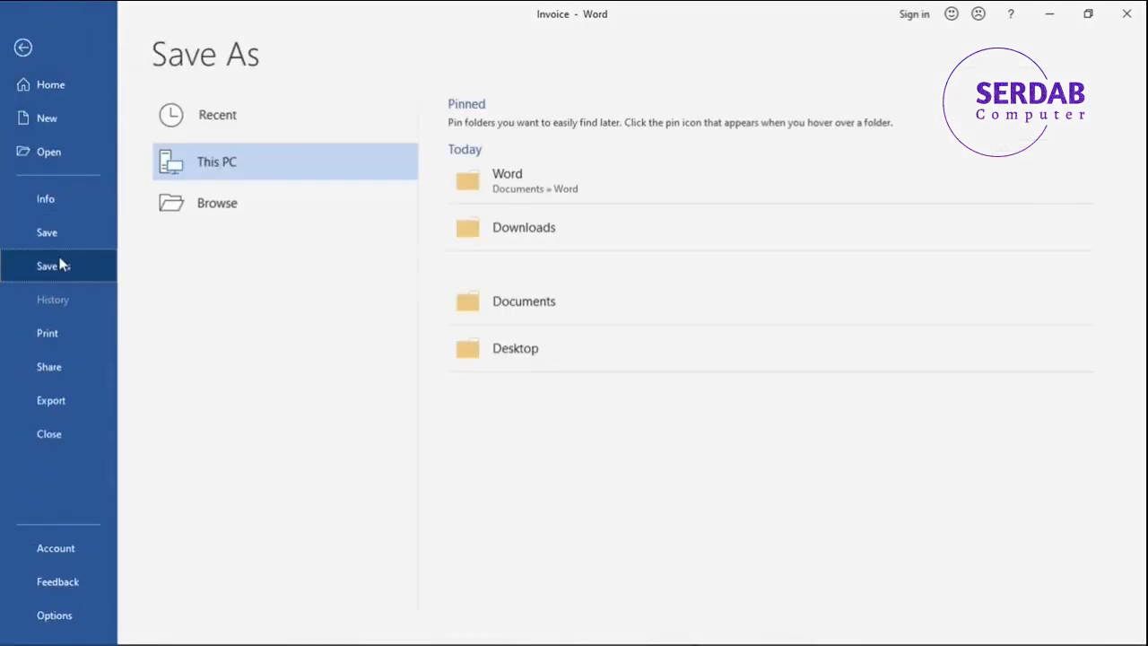
pyautogui.click(640, 362)
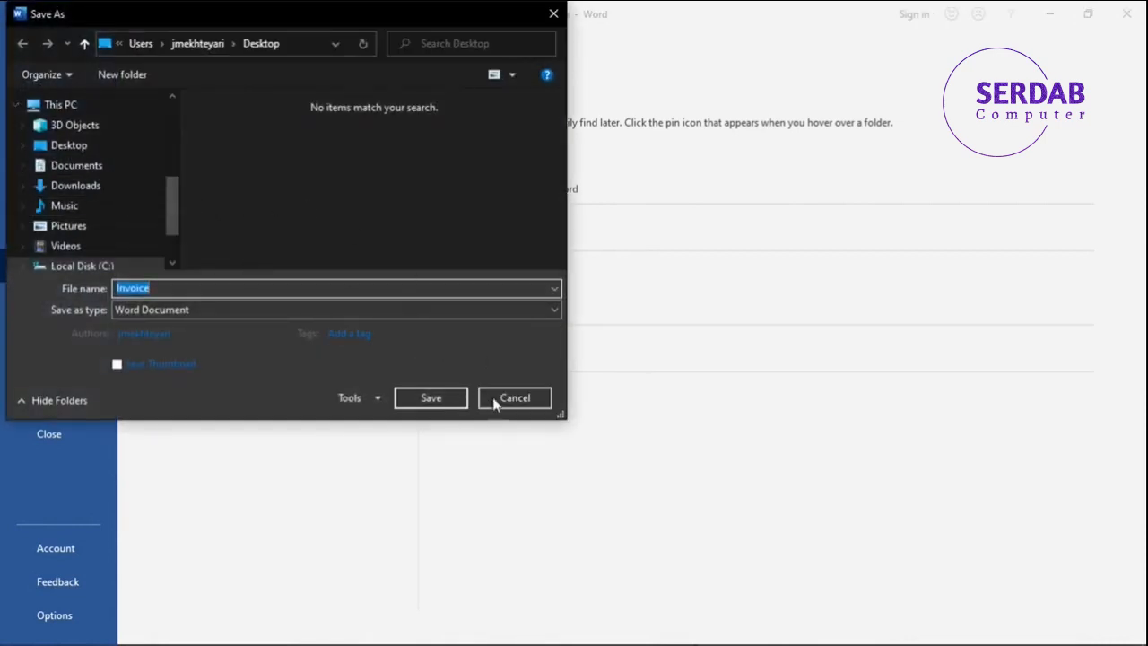
pyautogui.click(526, 399)
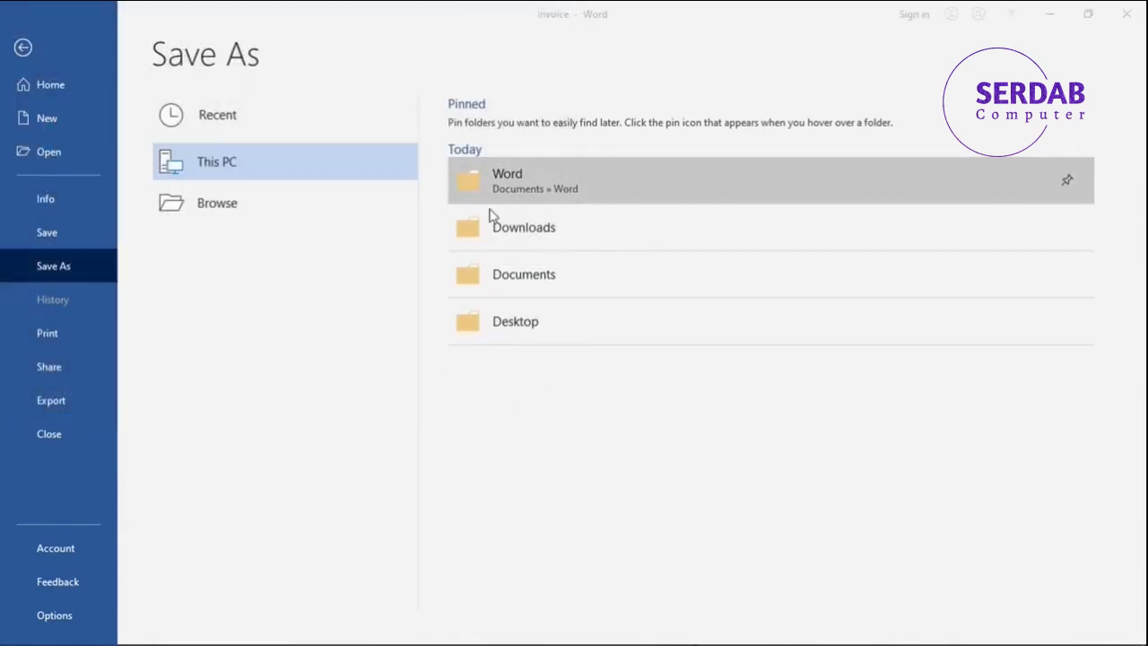
pyautogui.click(473, 199)
pyautogui.click(230, 162)
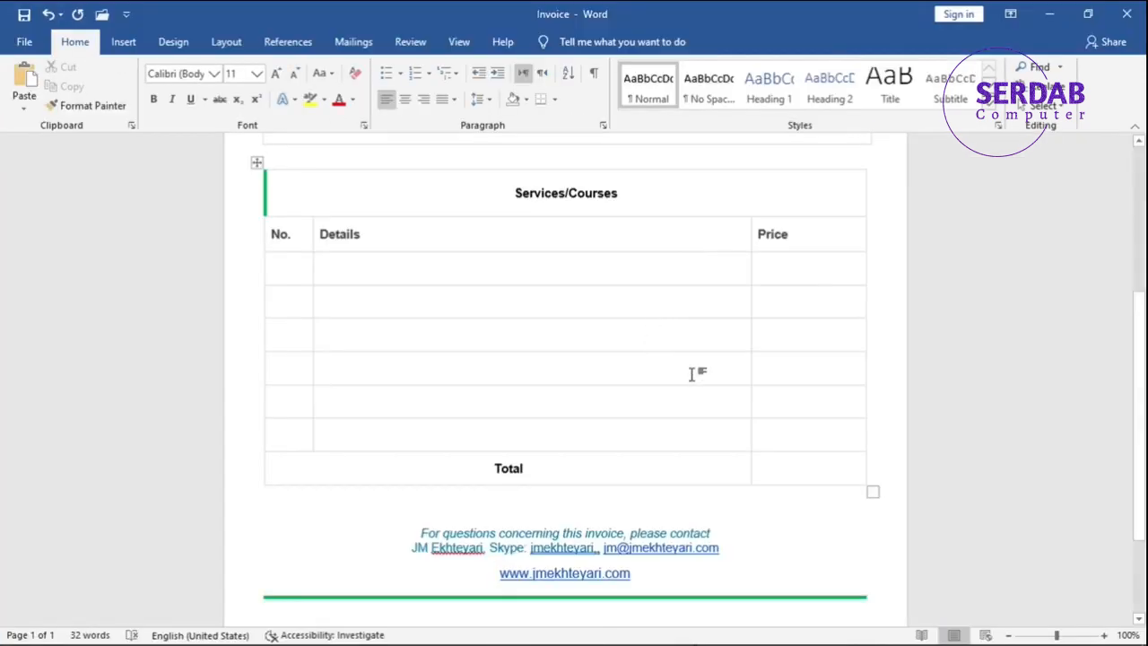
pyautogui.scroll(-1, 700, 385)
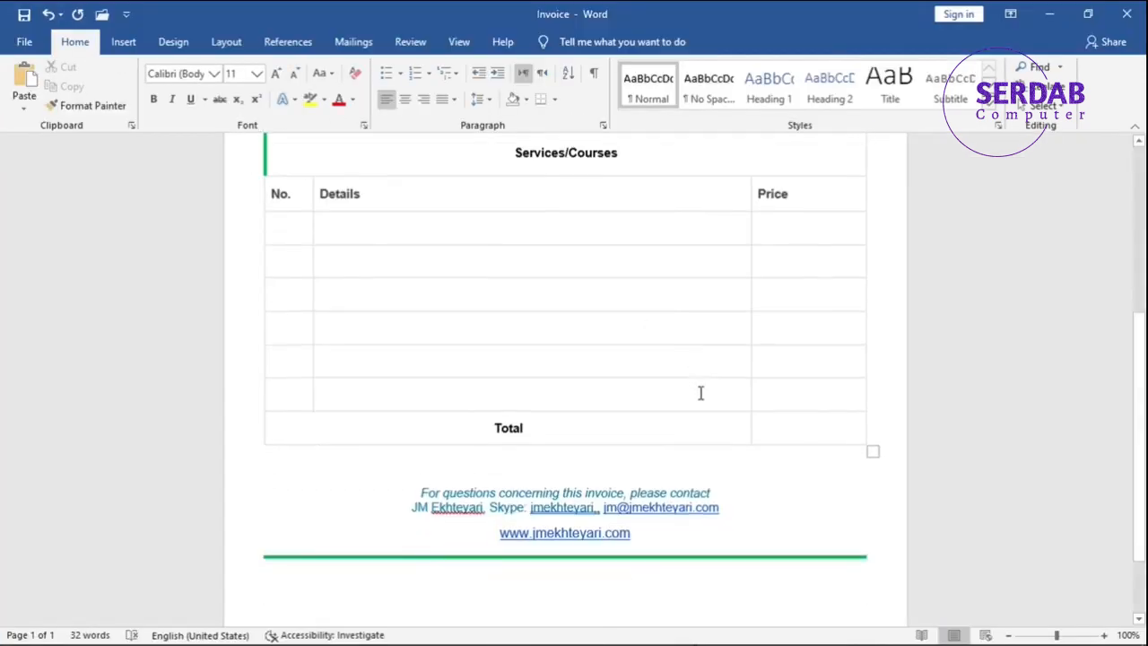
pyautogui.scroll(5, 700, 392)
pyautogui.scroll(1, 700, 393)
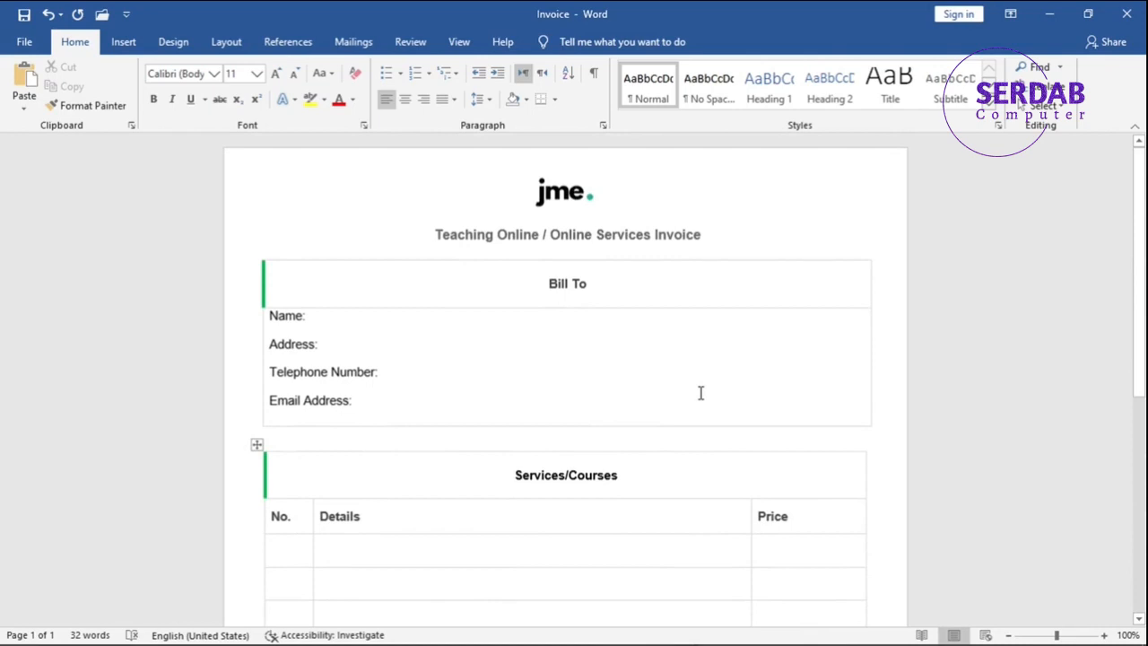